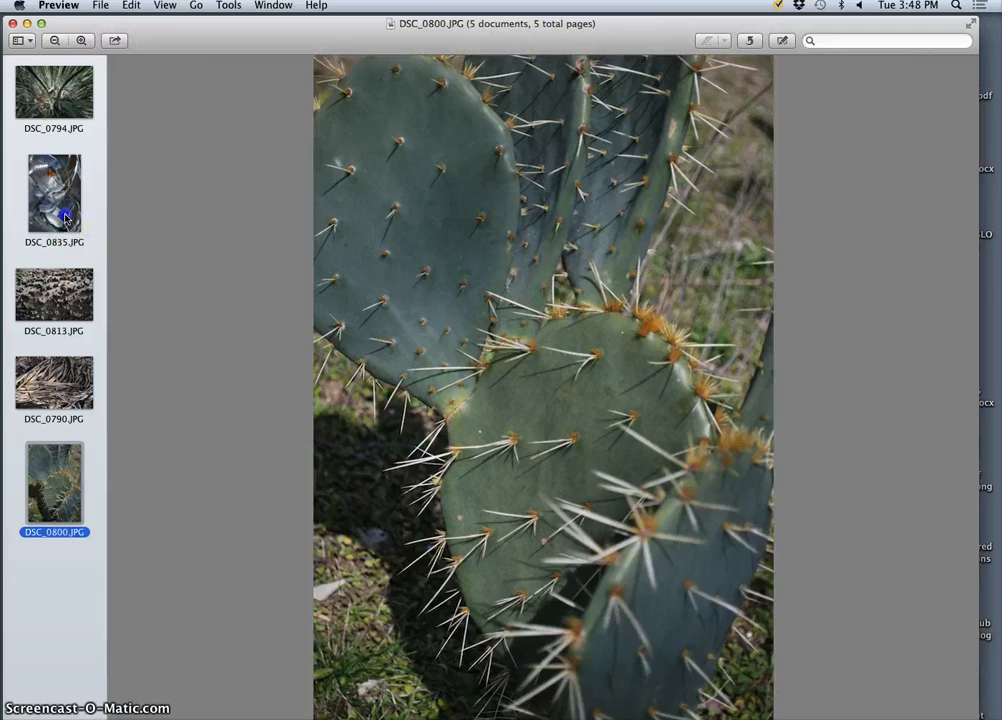
# - View the photos DSC_0835.JPG, DSC_0813.JPG and DSC_0790.JPG in full, and close the viewer
pyautogui.click(58, 200)
pyautogui.click(52, 297)
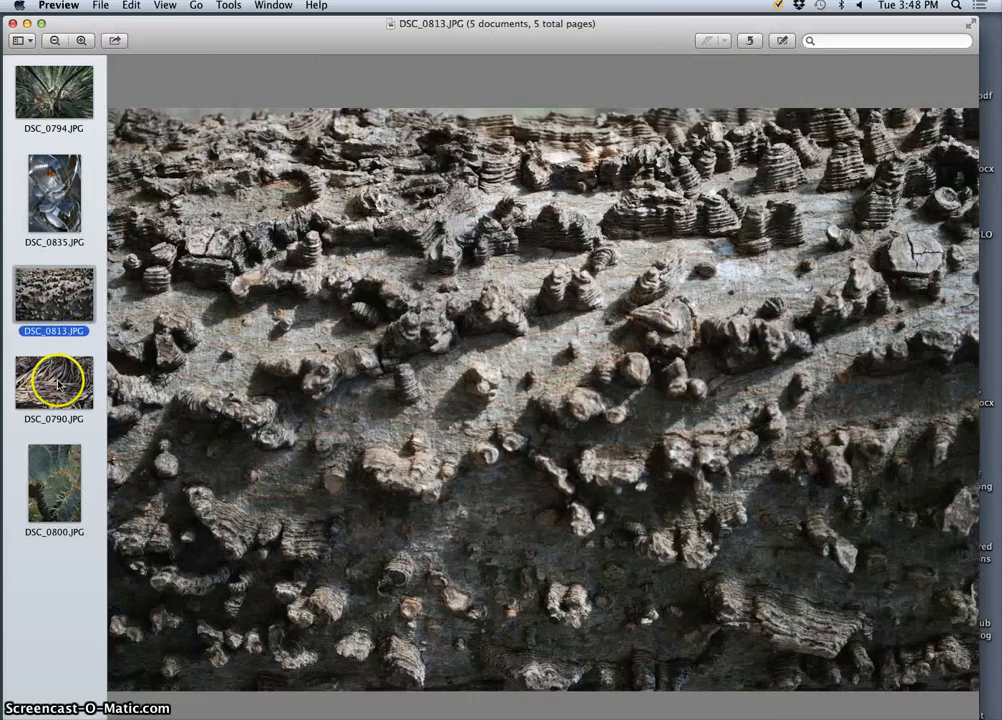
pyautogui.click(55, 380)
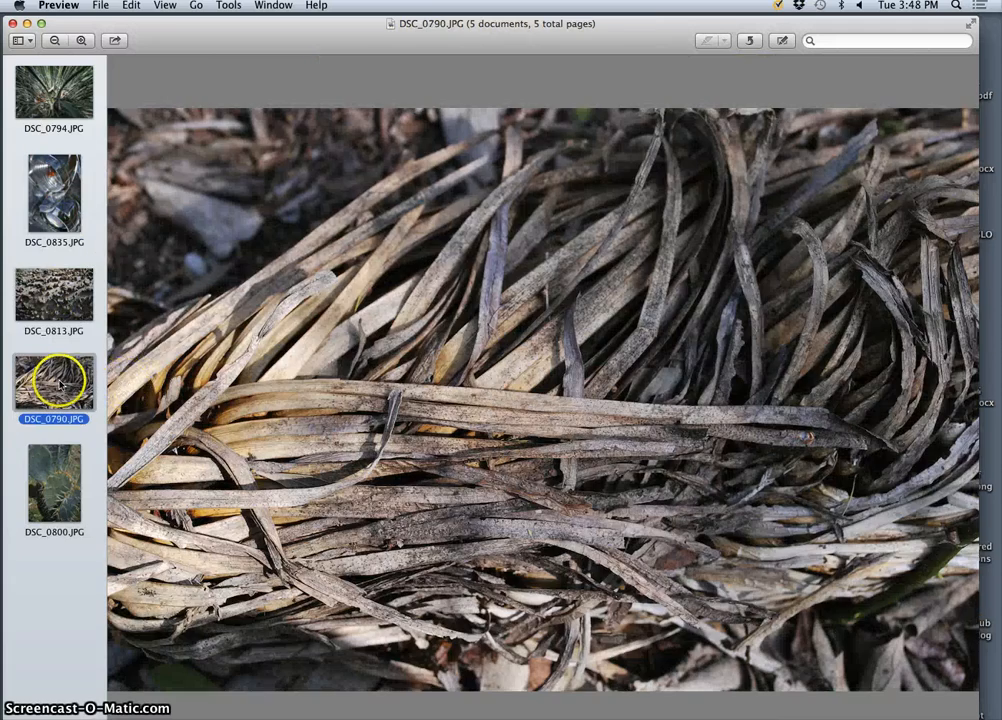
pyautogui.click(14, 22)
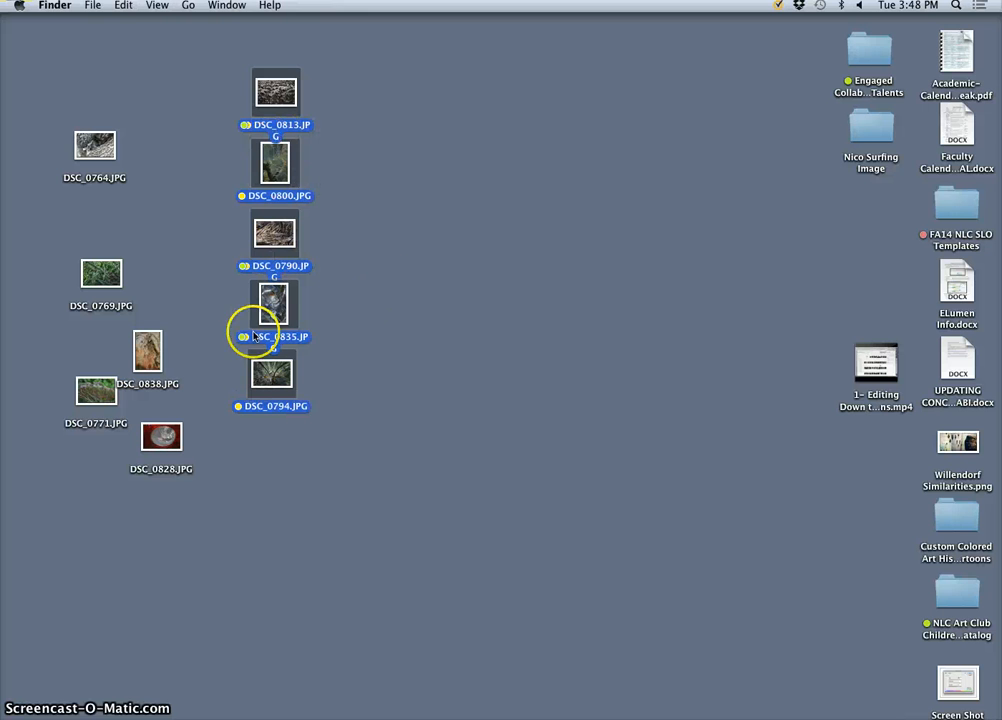
# - Select only the photos DSC_0813.JPG, DSC_0790.JPG and DSC_0835.JPG on the desktop
pyautogui.click(362, 291)
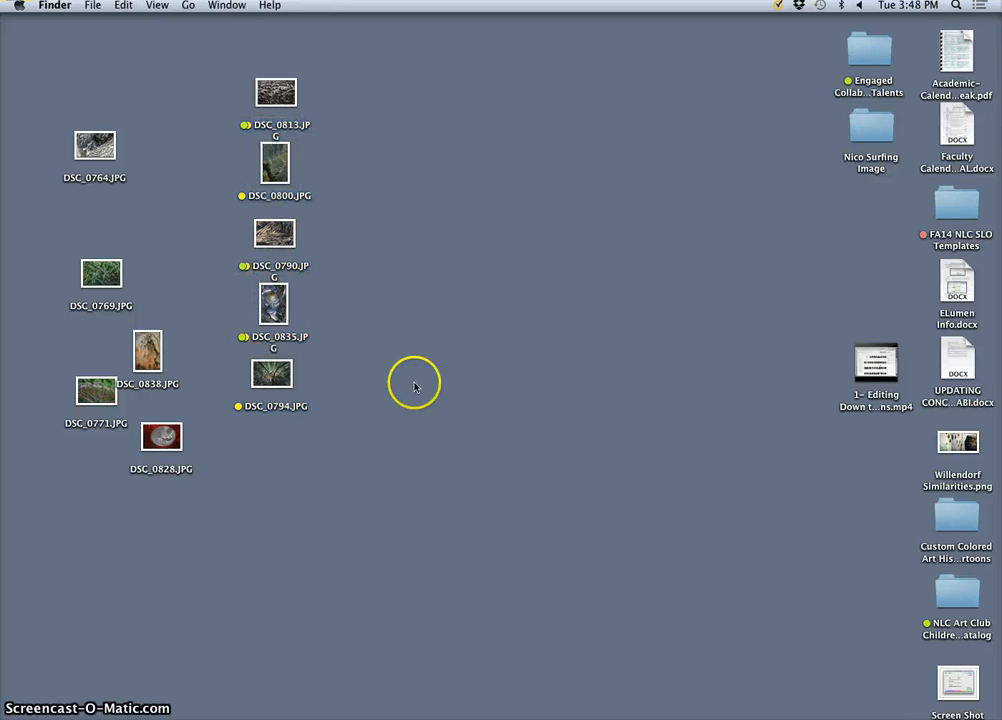
pyautogui.click(266, 90)
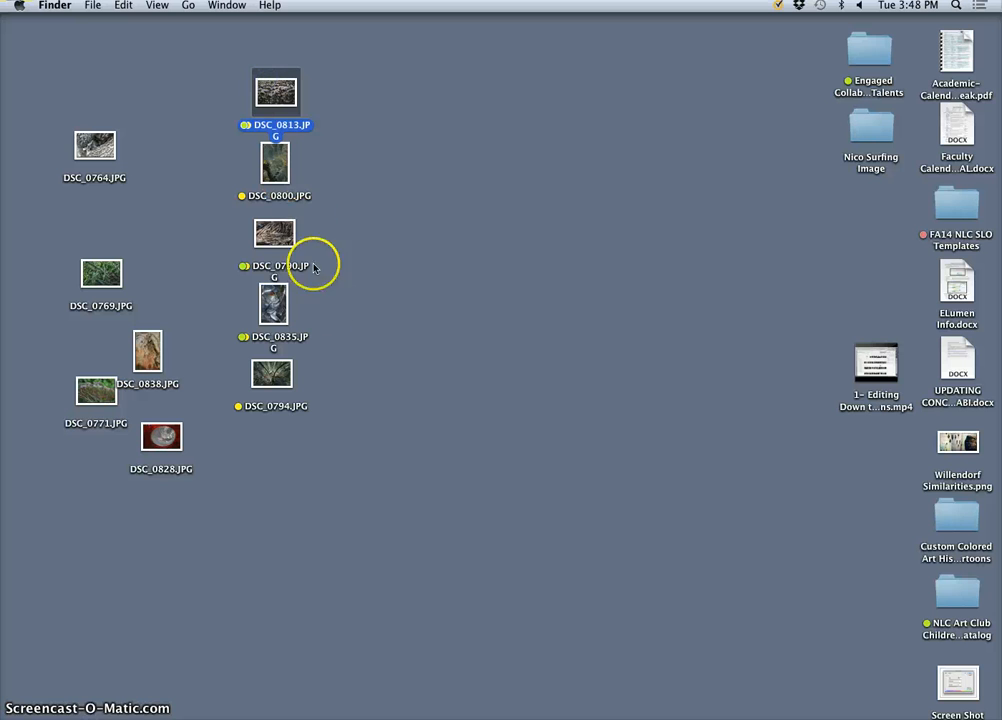
pyautogui.keyDown('super'); pyautogui.click(275, 235); pyautogui.keyUp('super')
pyautogui.keyDown('super'); pyautogui.click(273, 303); pyautogui.keyUp('super')
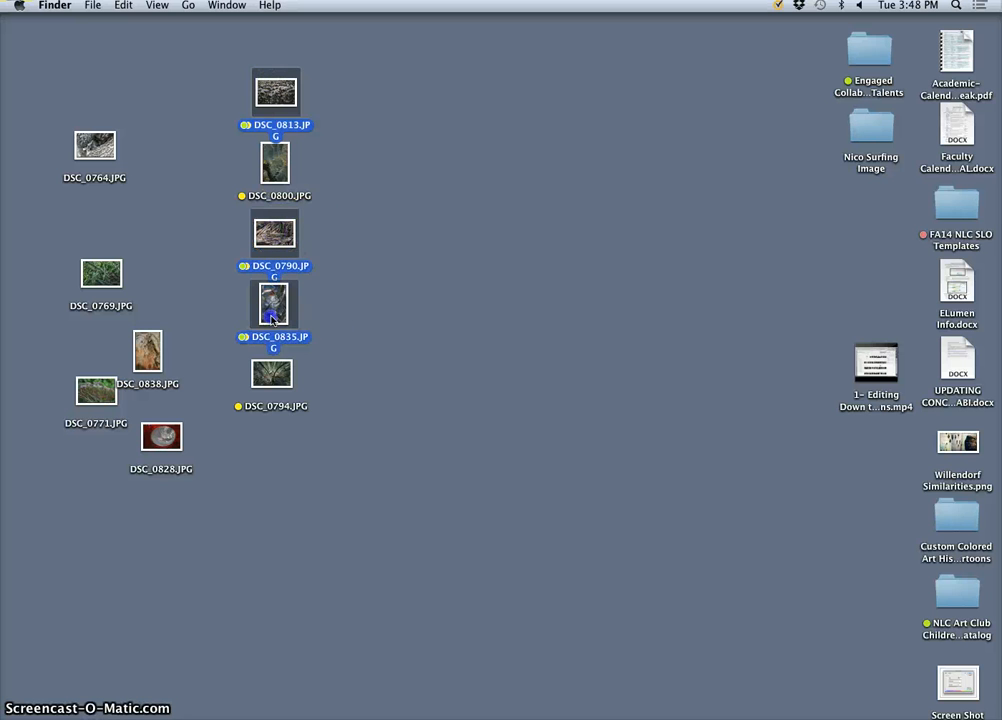
pyautogui.rightClick(266, 97)
pyautogui.moveTo(275, 132)
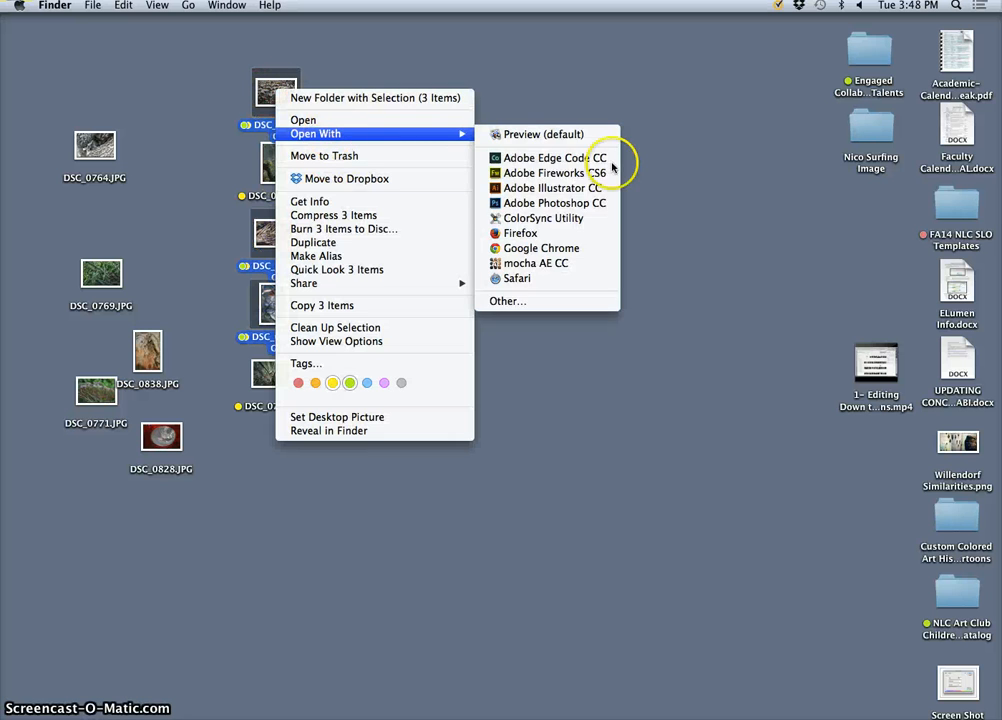
pyautogui.click(595, 218)
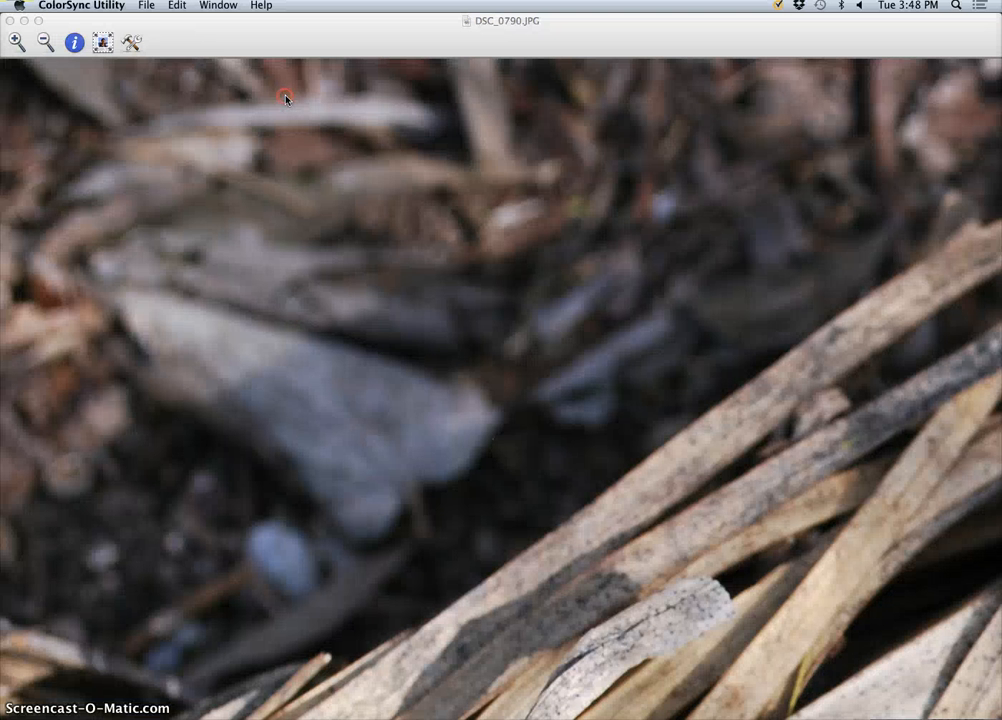
# - Open the three selected desktop photos with Adobe Photoshop CC
pyautogui.rightClick(285, 97)
pyautogui.moveTo(460, 139)
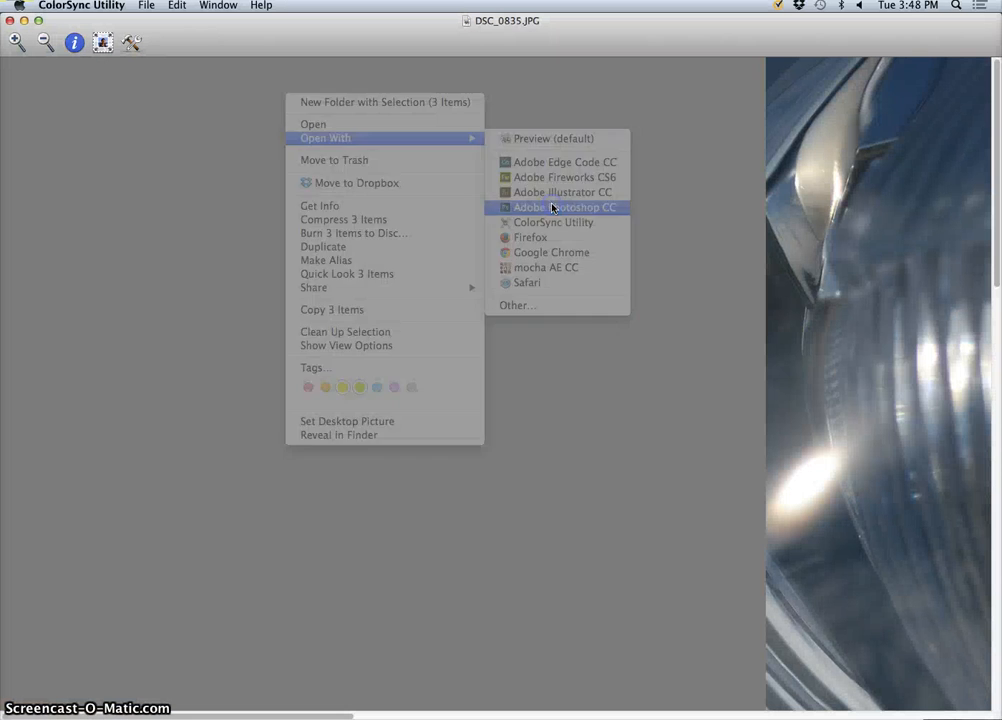
pyautogui.click(389, 615)
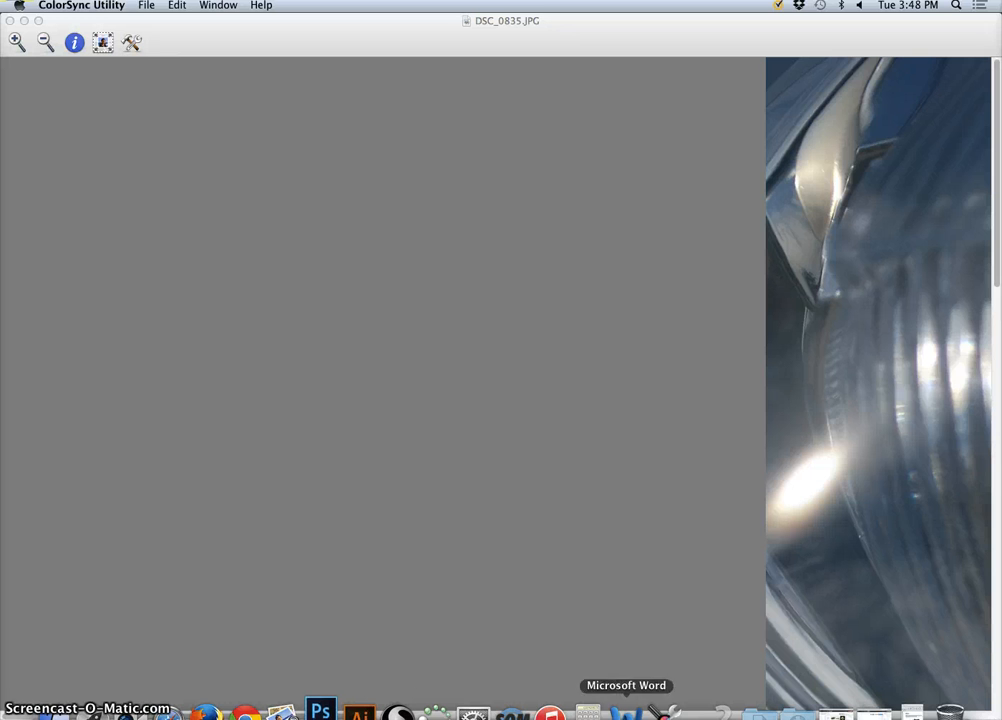
# - Quit ColorSync Utility and enlarge the Photoshop window to fill most of the screen
pyautogui.rightClick(667, 695)
pyautogui.click(668, 679)
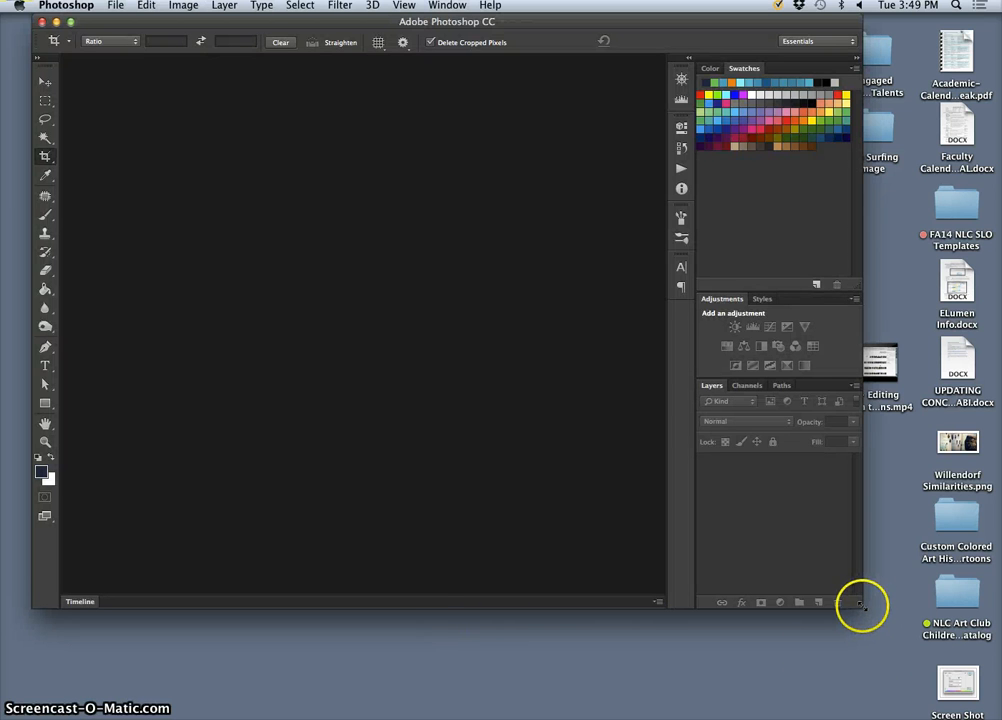
pyautogui.moveTo(873, 616); pyautogui.dragTo(972, 711)
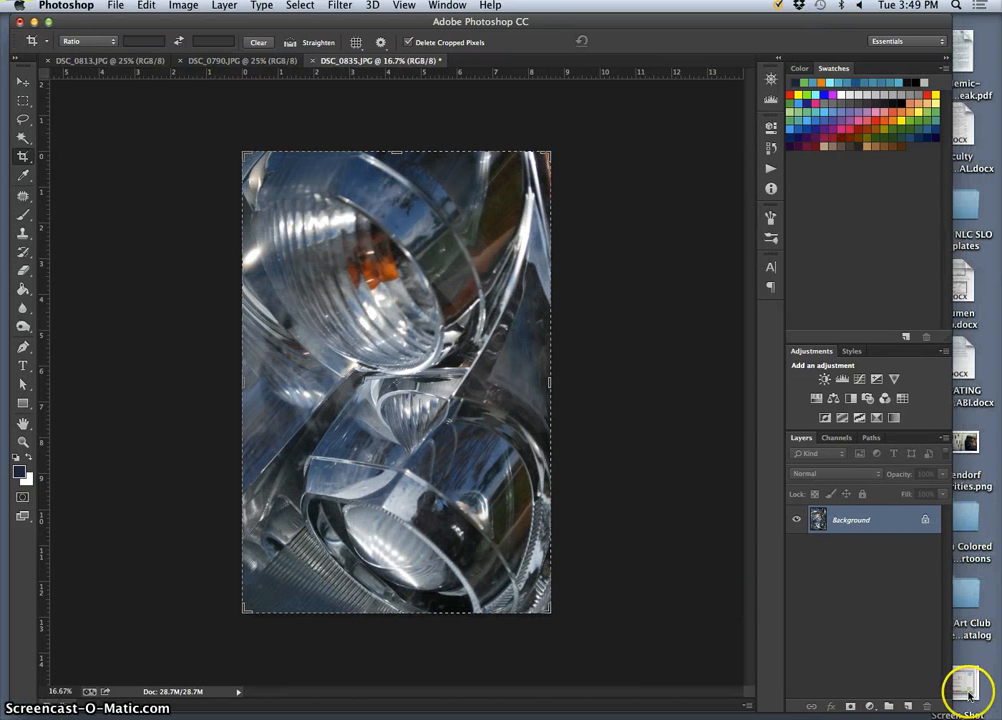
# - Open the desktop screenshot to view its Hue/Saturation settings, and close it
pyautogui.doubleClick(966, 688)
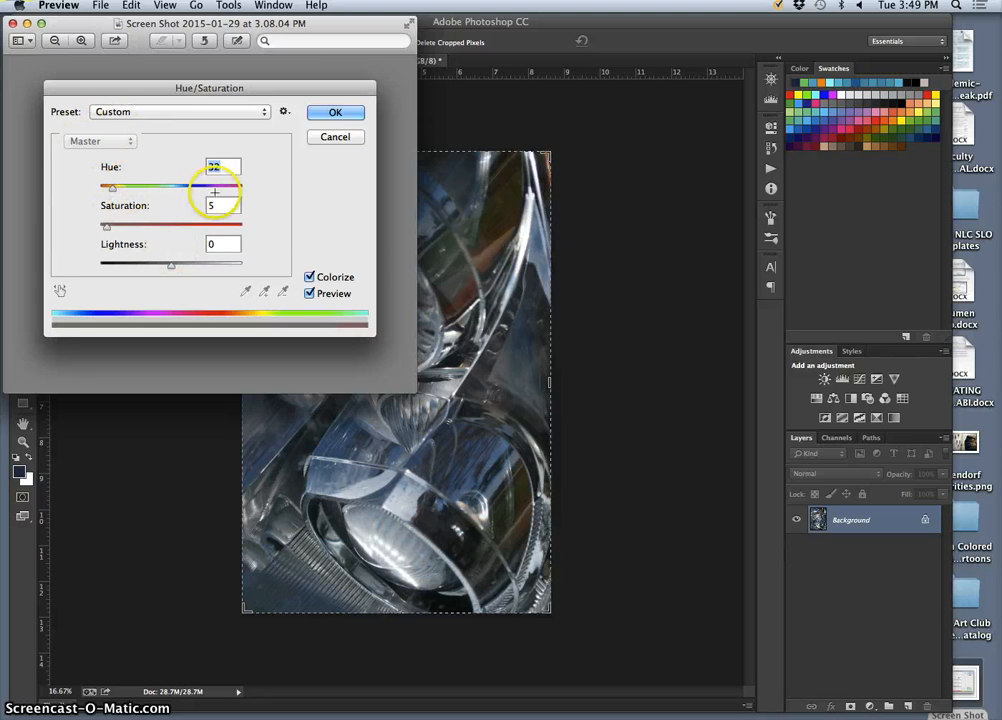
pyautogui.click(14, 23)
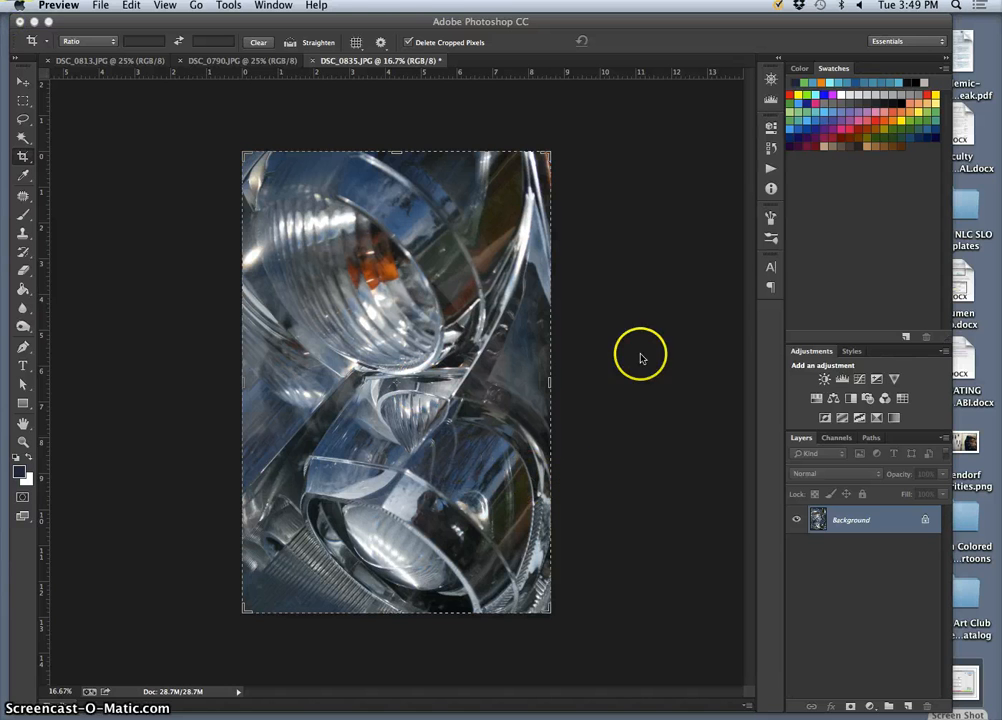
# - Compare the three open photos DSC_0813.JPG, DSC_0790.JPG and DSC_0835.JPG by switching between their documents
pyautogui.click(240, 62)
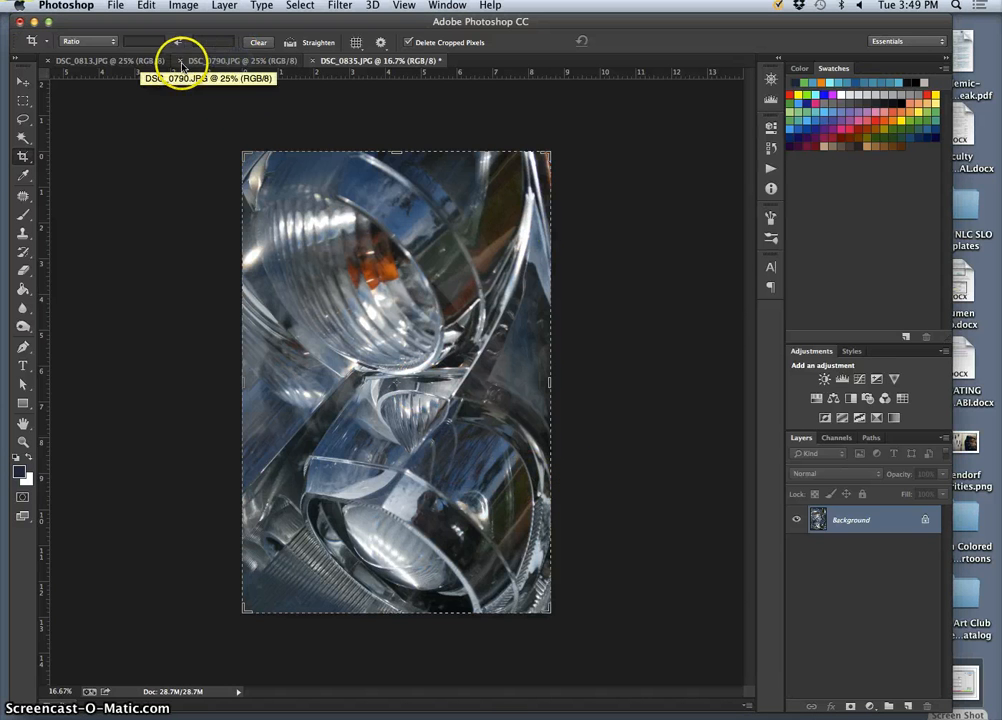
pyautogui.click(146, 62)
pyautogui.click(212, 62)
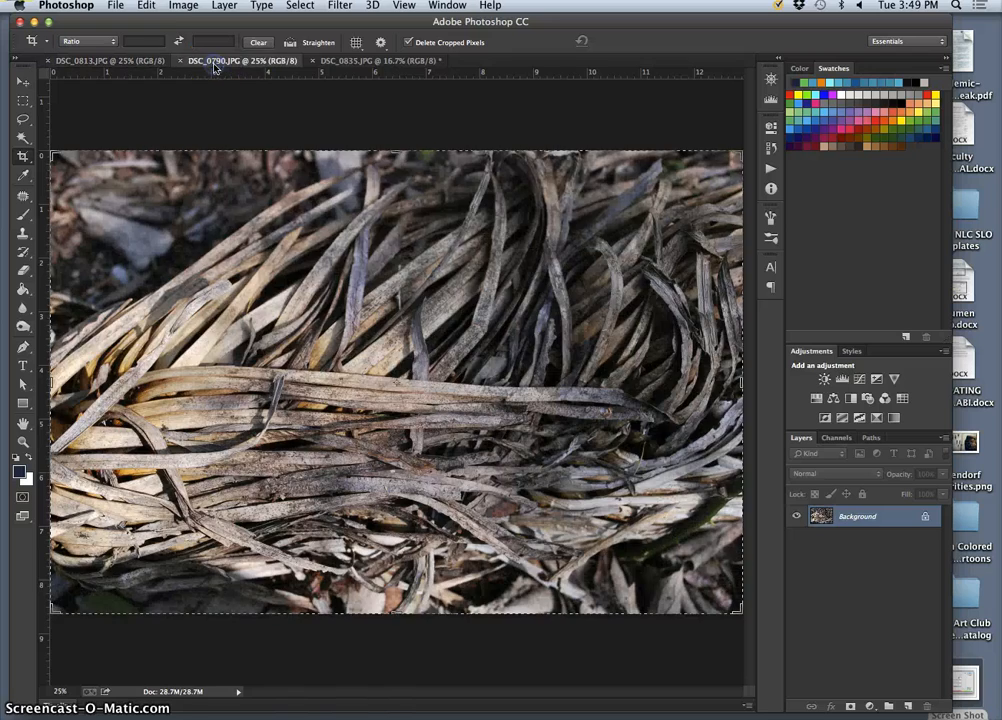
pyautogui.click(347, 62)
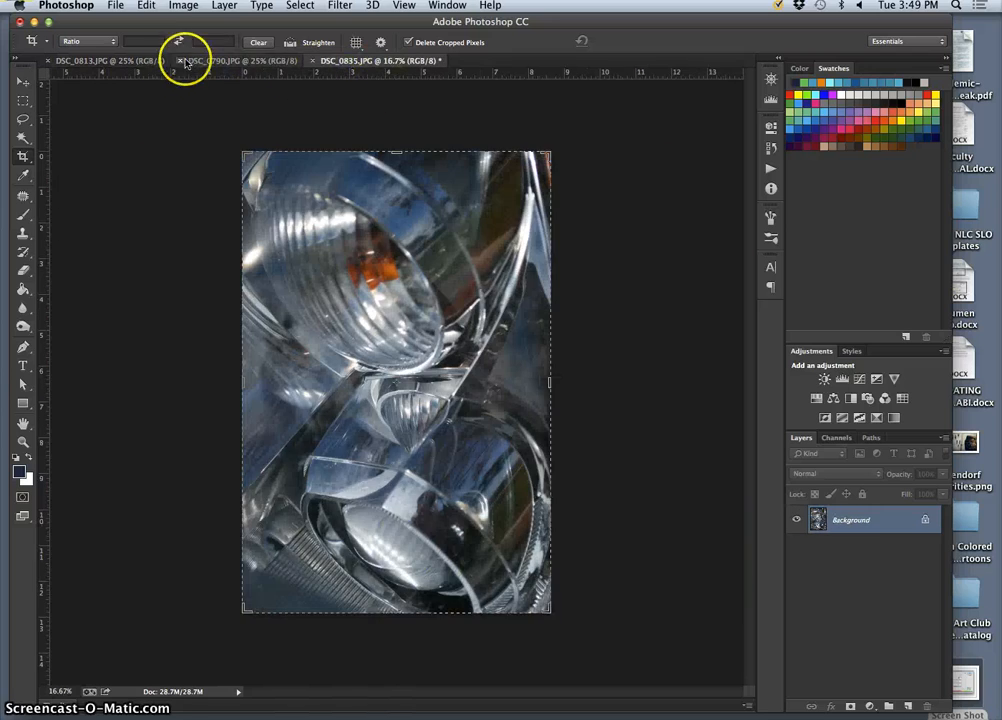
pyautogui.click(213, 62)
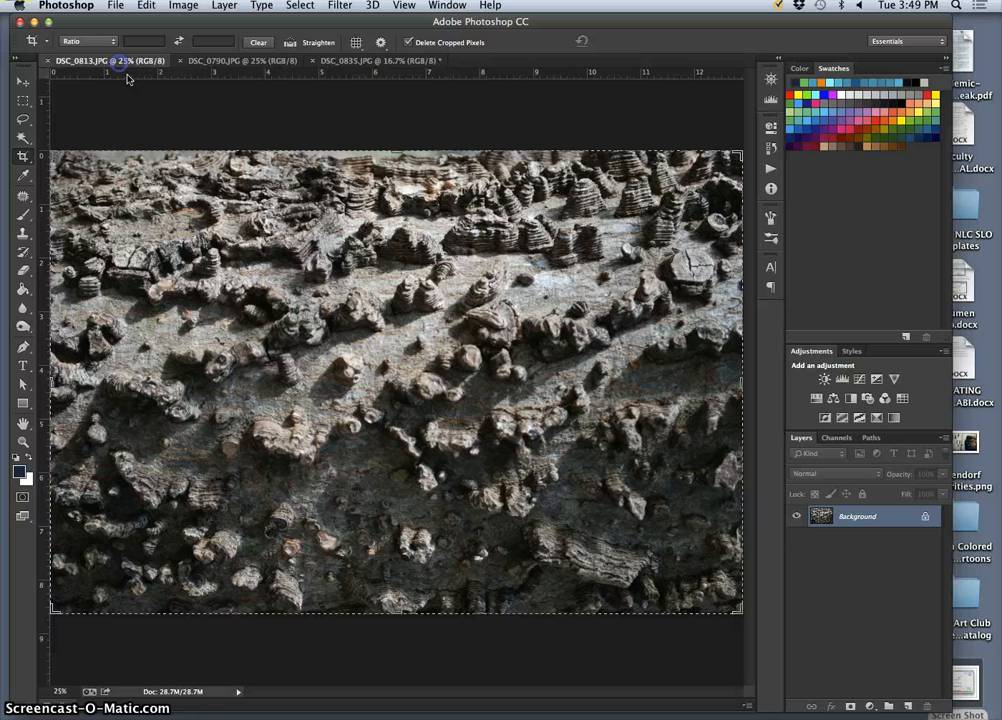
# - Duplicate the Background layer of DSC_0813.JPG
pyautogui.click(112, 61)
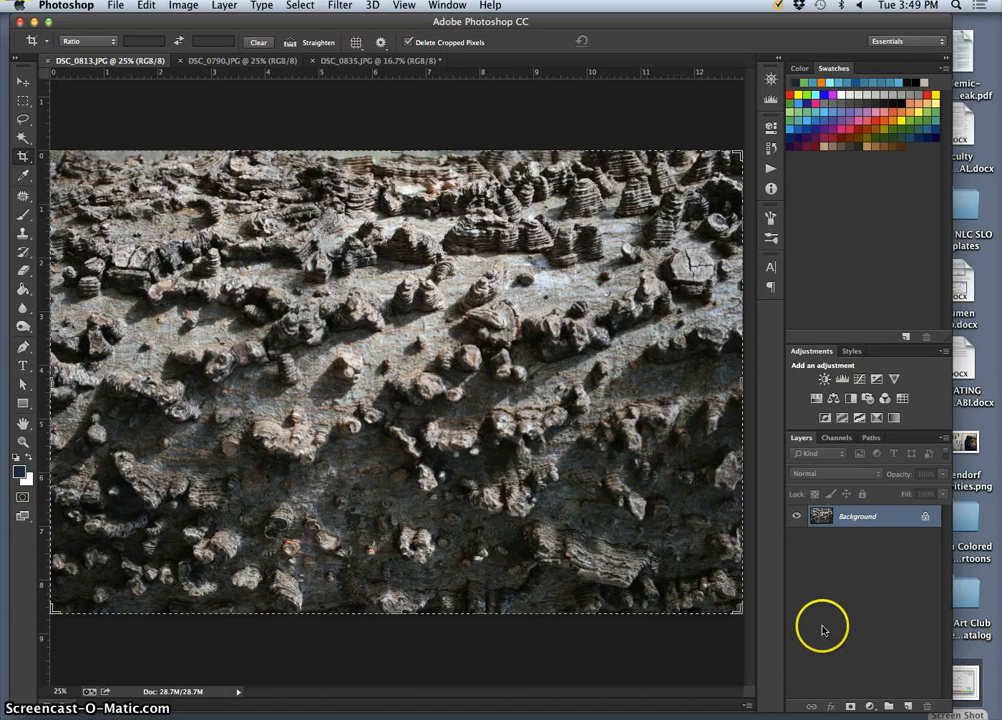
pyautogui.press('super+j')
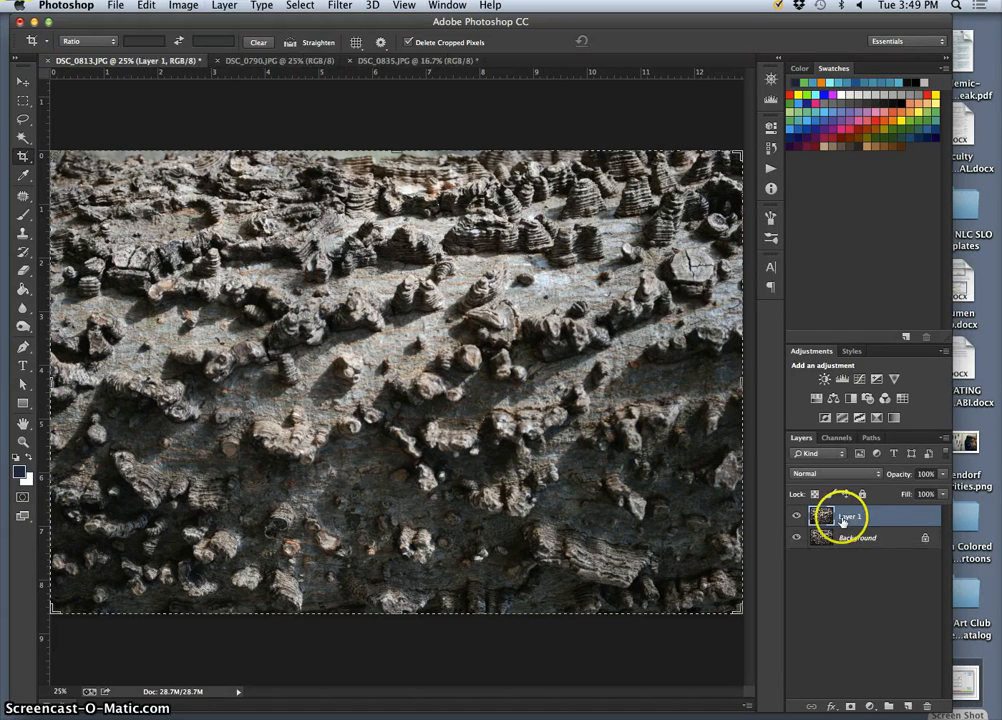
# - Apply a Levels adjustment to the duplicated layer with the highlight input at 245 and the midtone input at 1.14
pyautogui.click(185, 7)
pyautogui.moveTo(166, 43)
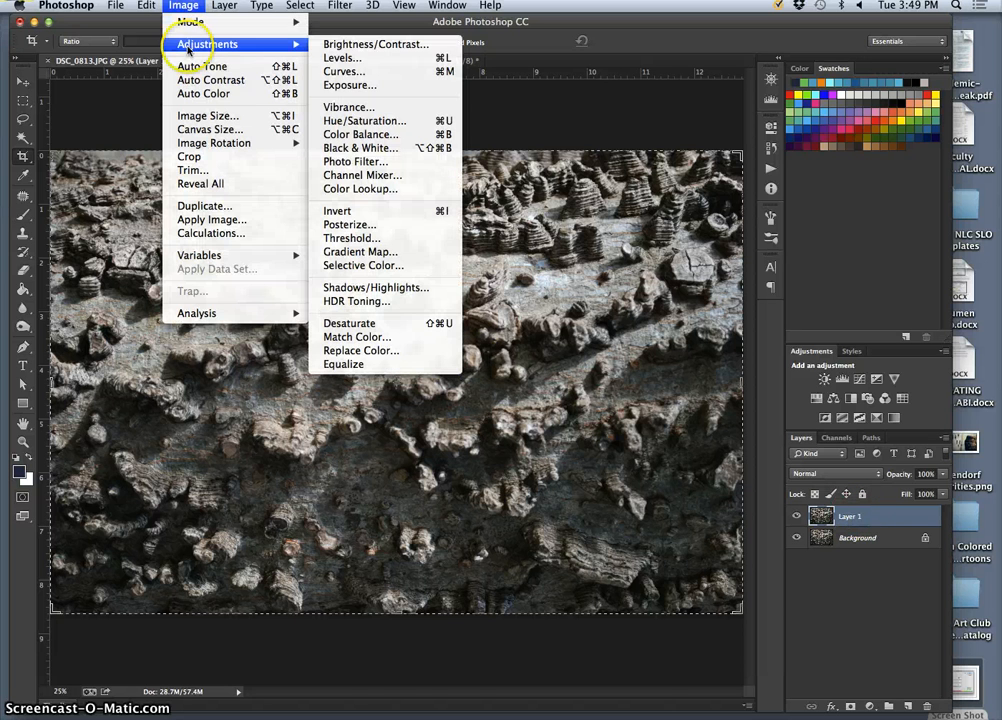
pyautogui.click(331, 58)
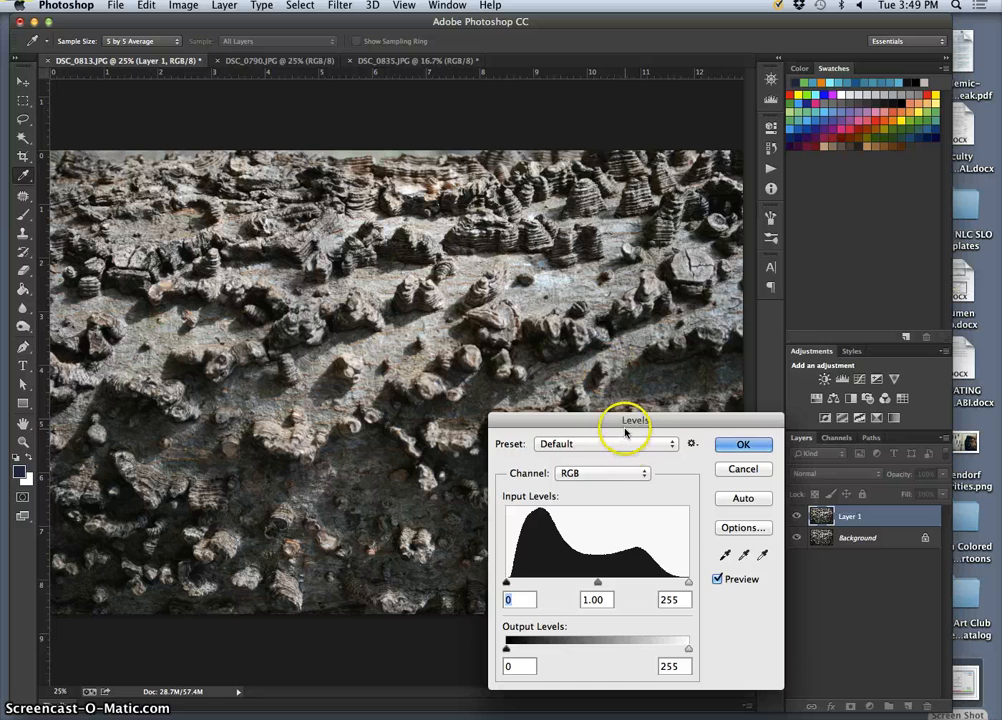
pyautogui.moveTo(625, 432); pyautogui.dragTo(699, 207)
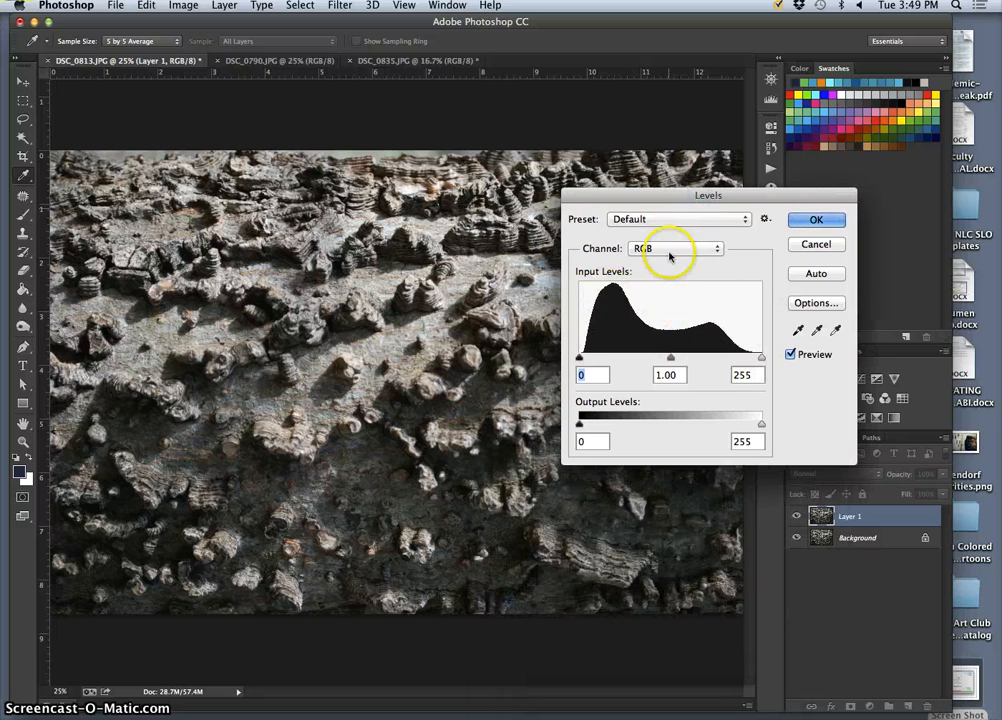
pyautogui.moveTo(671, 197); pyautogui.dragTo(734, 170)
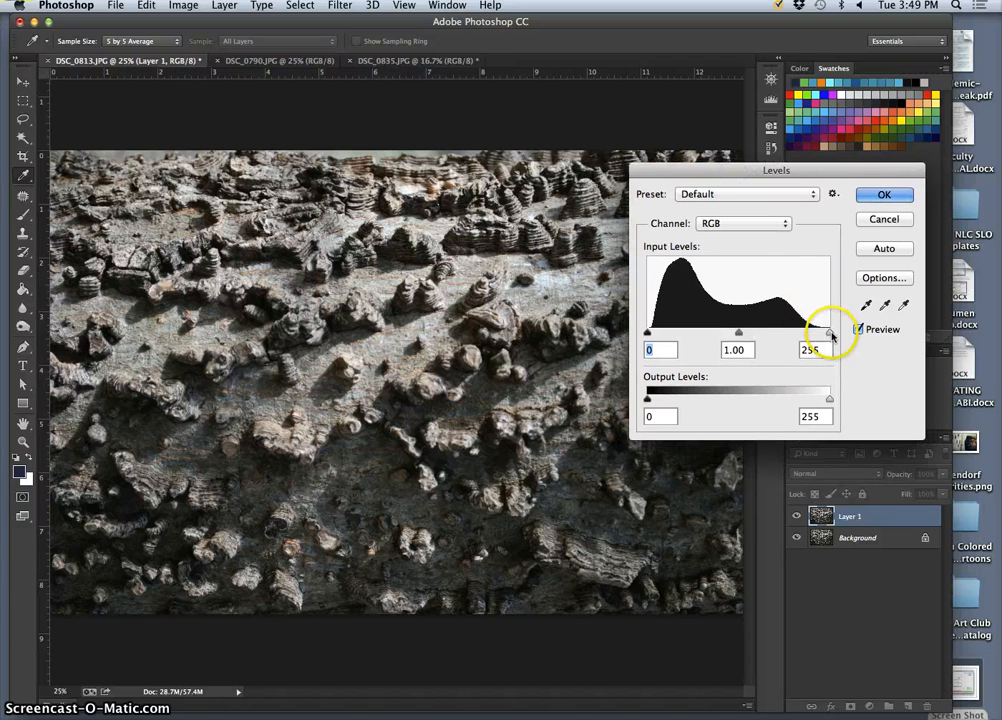
pyautogui.moveTo(831, 338)
pyautogui.mouseDown()
pyautogui.moveTo(789, 330)
pyautogui.moveTo(819, 331)
pyautogui.mouseUp()
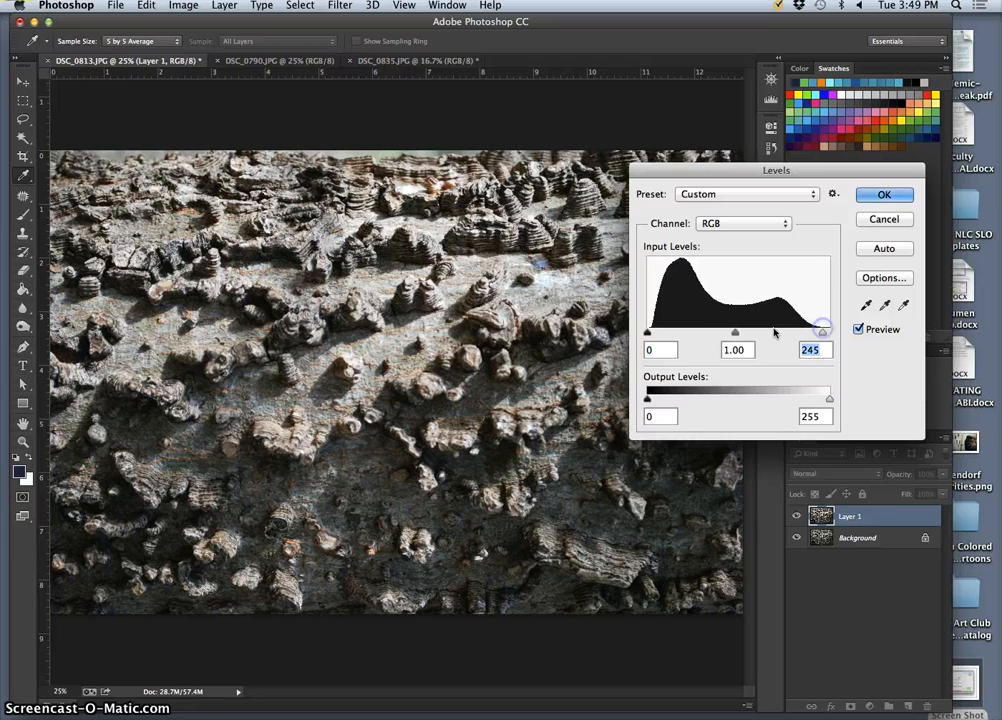
pyautogui.click(735, 334)
pyautogui.moveTo(722, 334)
pyautogui.mouseDown()
pyautogui.moveTo(714, 335)
pyautogui.moveTo(760, 331)
pyautogui.moveTo(724, 333)
pyautogui.mouseUp()
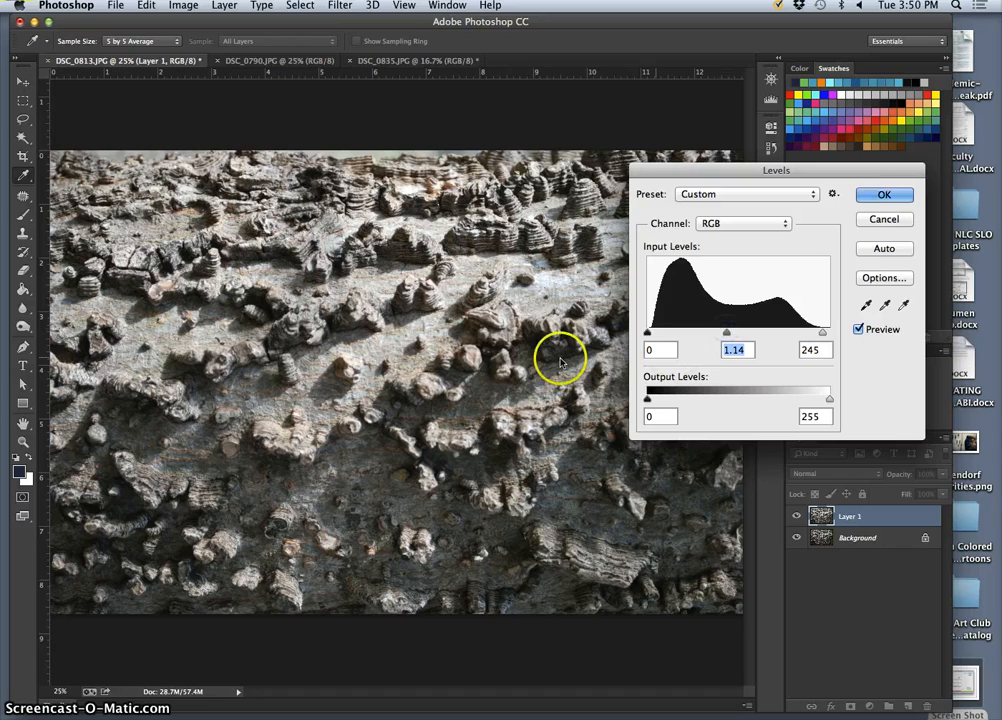
# - Check the bark detail up close and refine the Levels inputs to midtone 1.05 and highlight 247
pyautogui.press('super+plus')
pyautogui.press('super+plus')
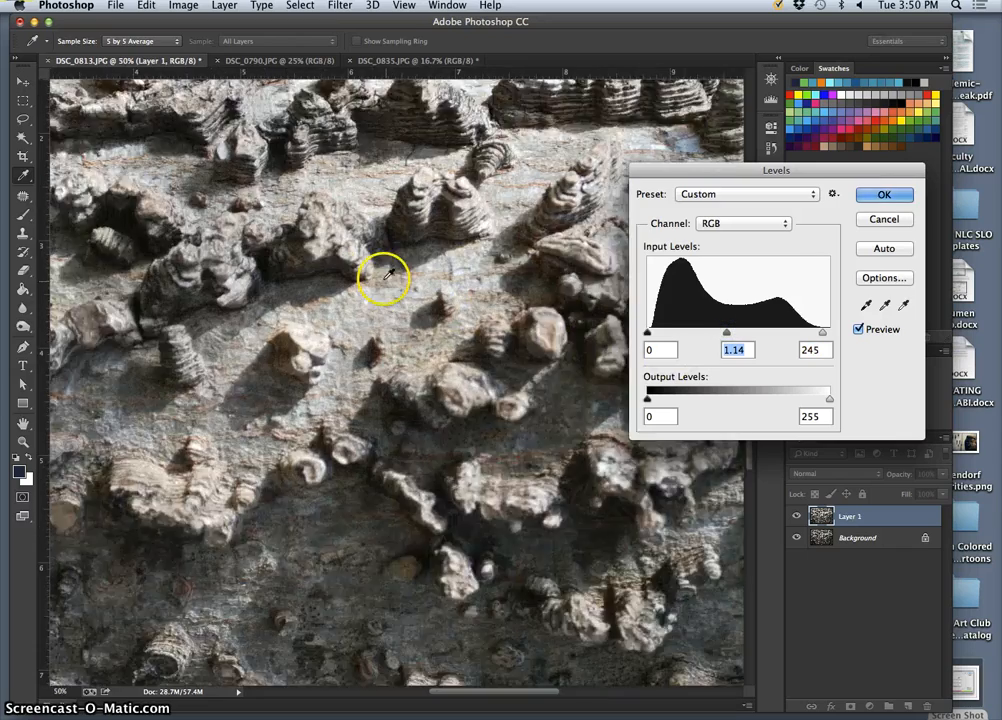
pyautogui.press('super+plus')
pyautogui.press('super+plus')
pyautogui.scroll(5, 389, 273)
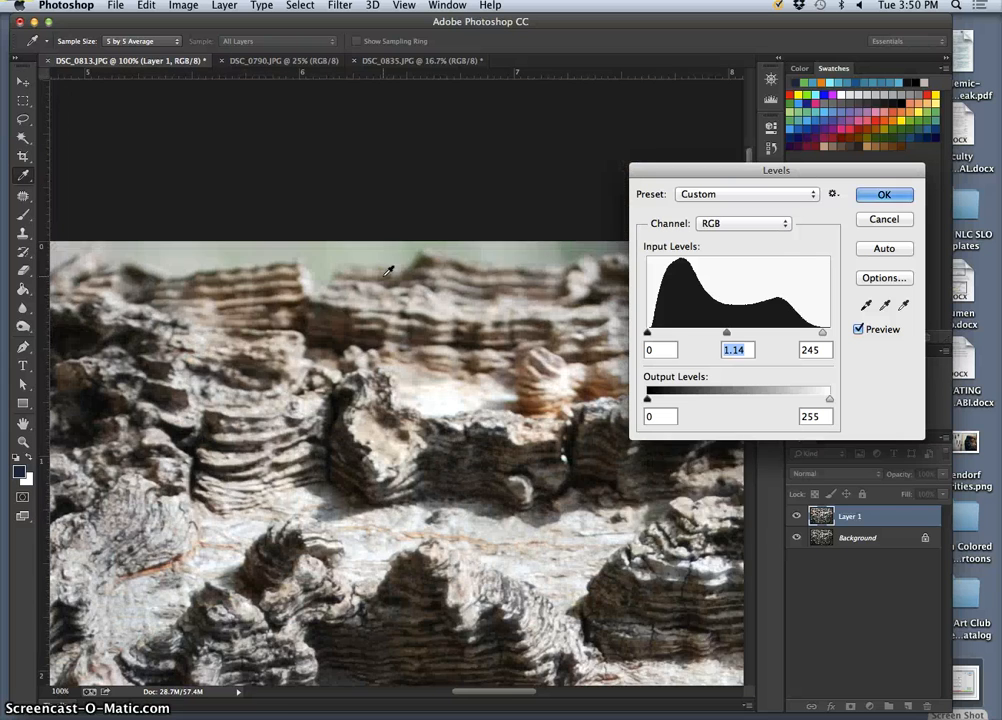
pyautogui.scroll(-5, 389, 270)
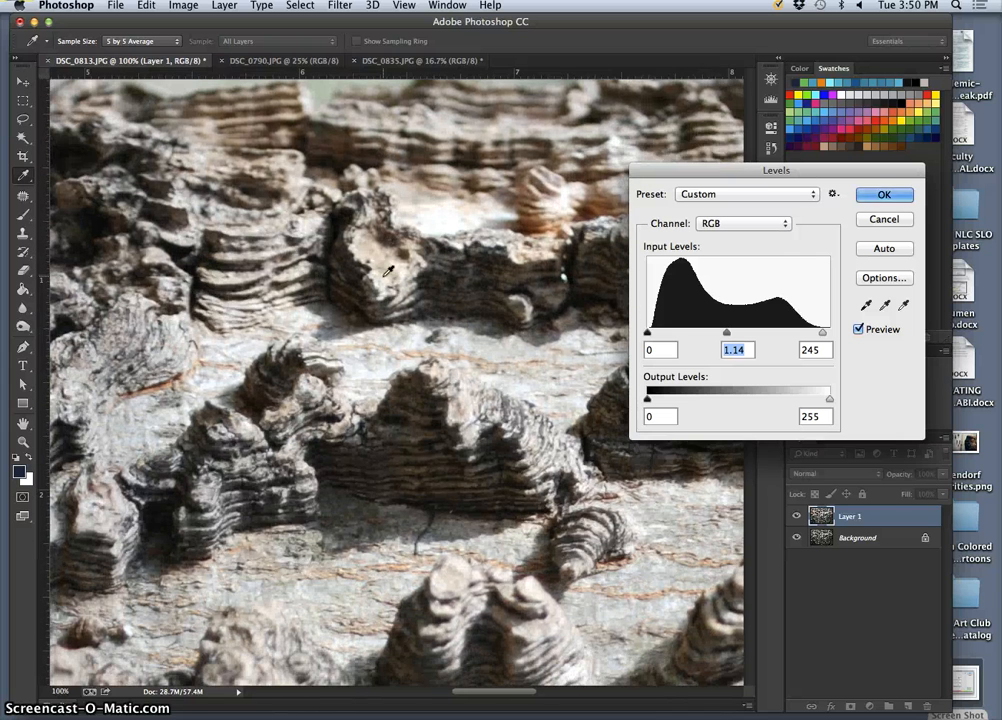
pyautogui.scroll(-2, 389, 272)
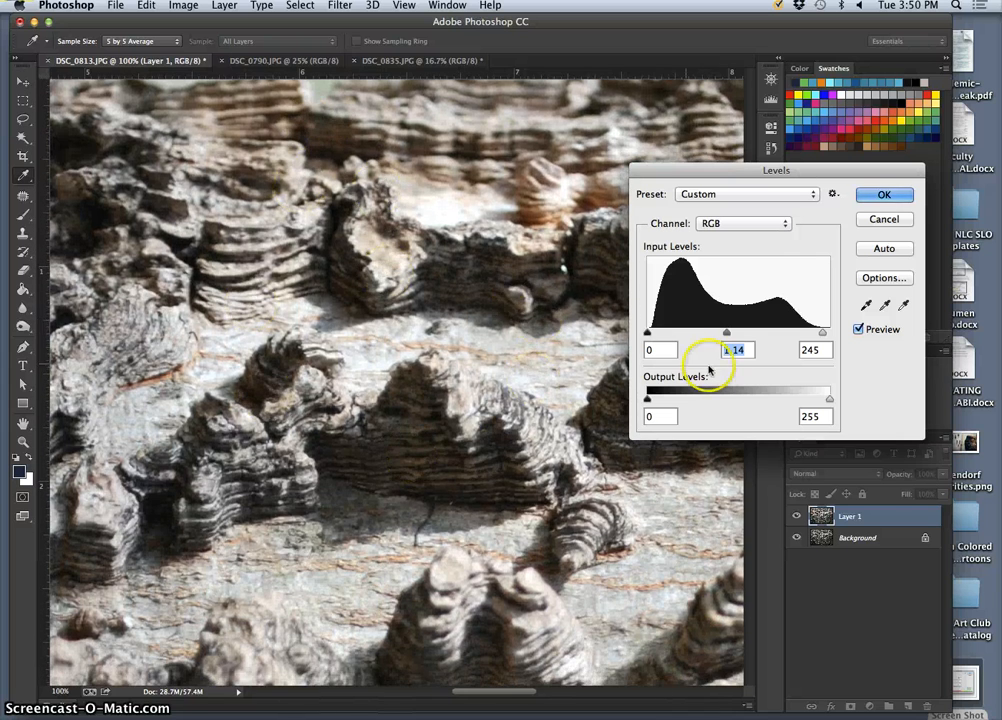
pyautogui.moveTo(727, 333); pyautogui.dragTo(733, 335)
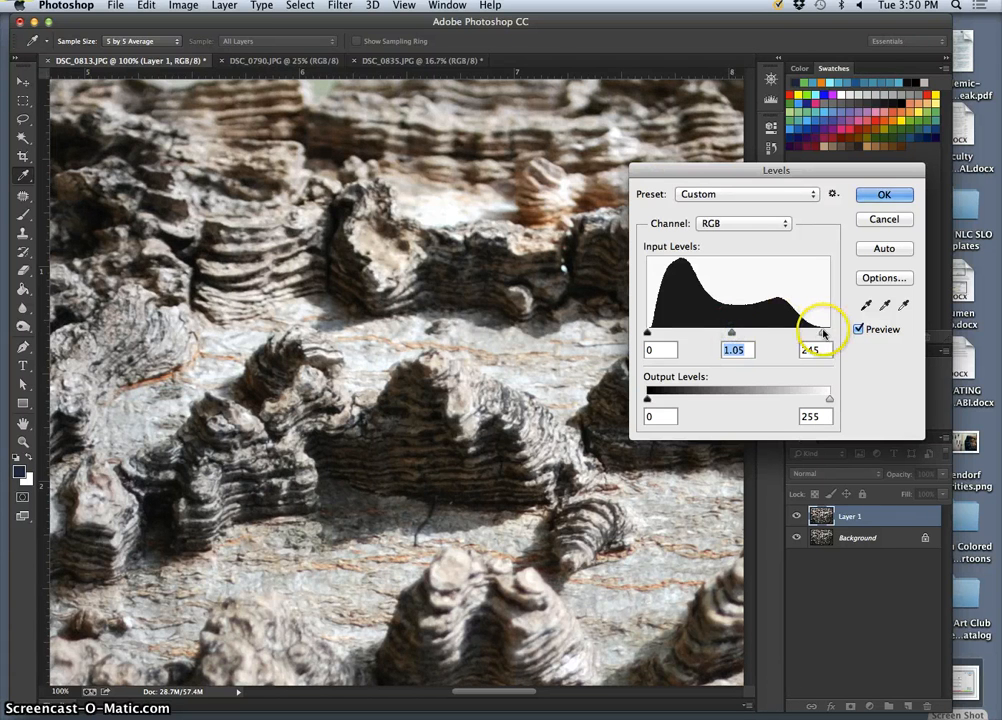
pyautogui.moveTo(820, 334); pyautogui.dragTo(823, 334)
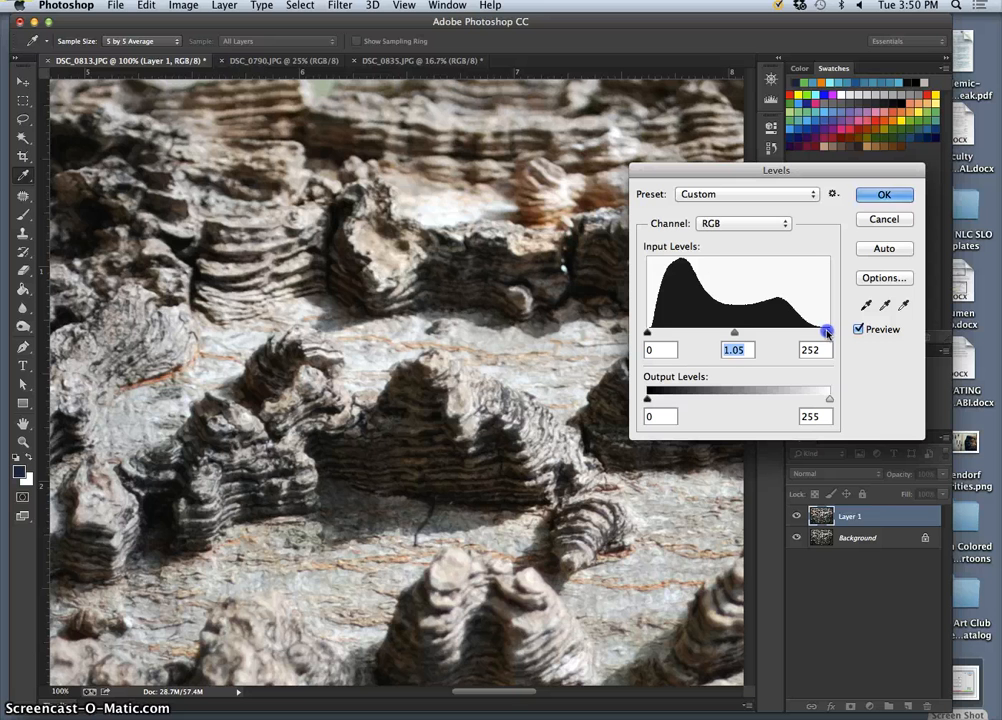
pyautogui.click(826, 333)
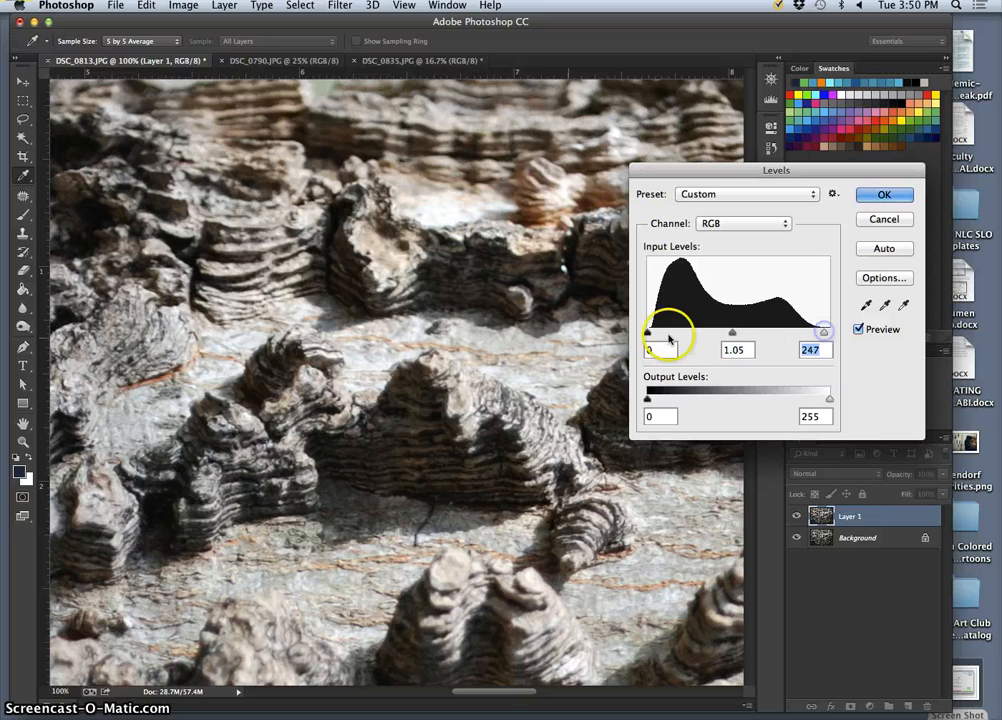
pyautogui.press('super+minus')
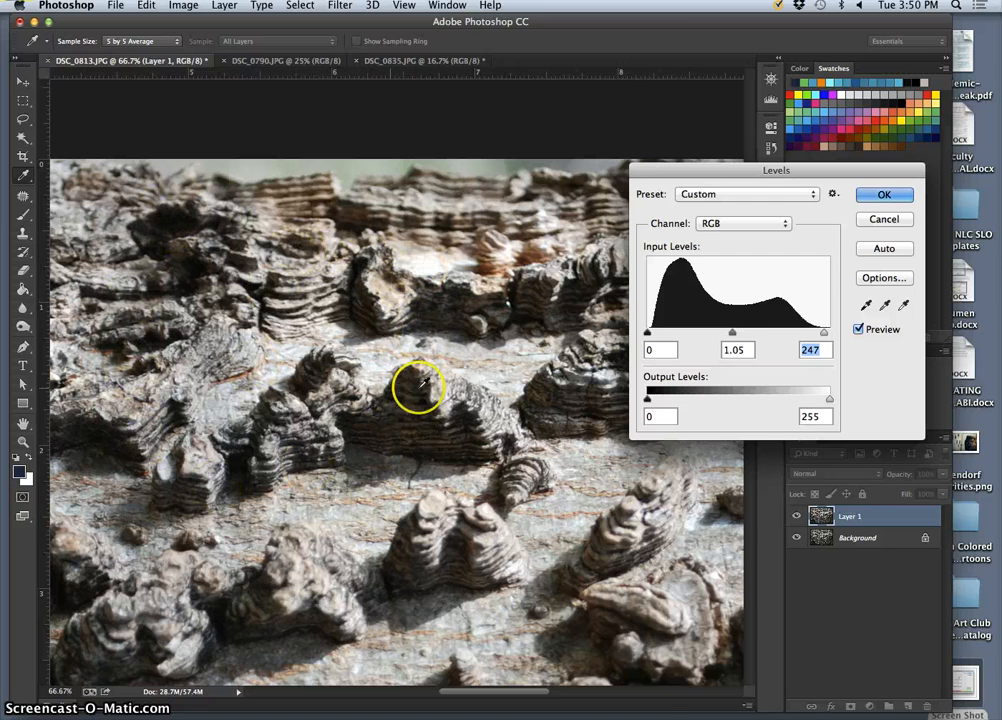
pyautogui.press('super+minus')
pyautogui.press('super+minus')
pyautogui.press('super+minus')
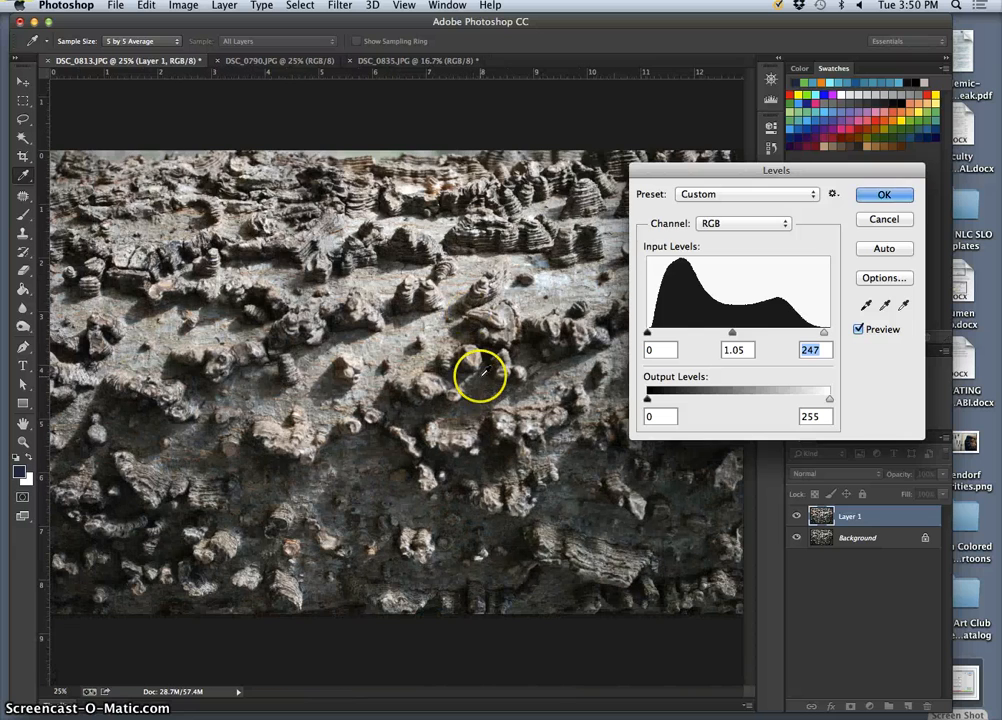
# - Accept the Levels adjustment and duplicate the adjusted layer of DSC_0813.JPG
pyautogui.click(872, 197)
pyautogui.press('c')
pyautogui.press('super+j')
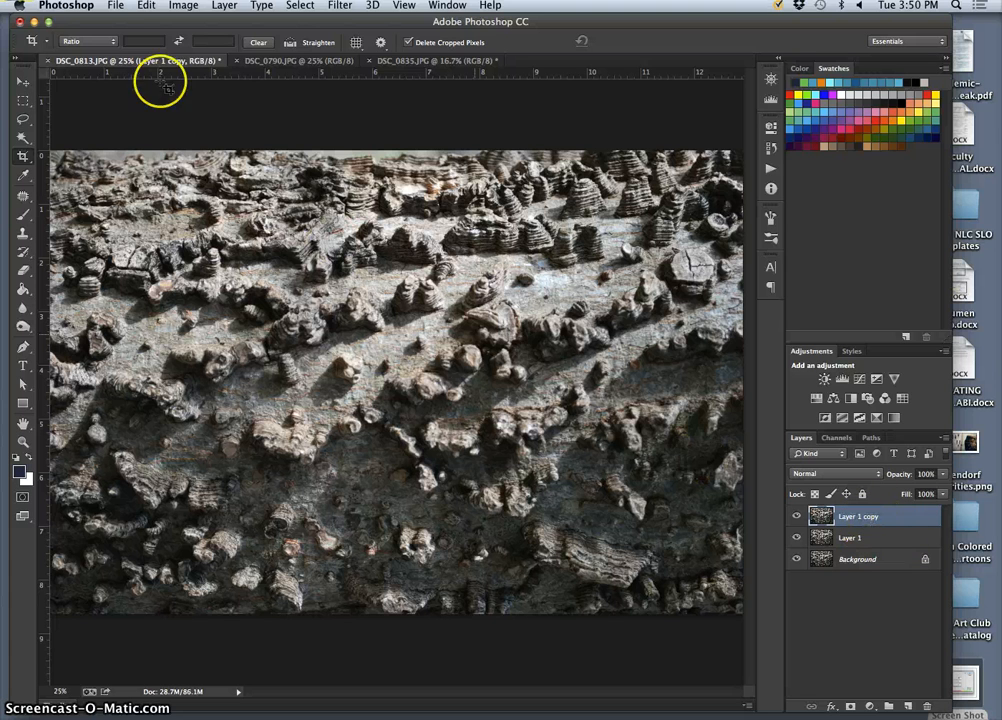
# - Desaturate the new layer copy with a Hue/Saturation adjustment, setting Saturation to -100
pyautogui.click(183, 5)
pyautogui.moveTo(196, 45)
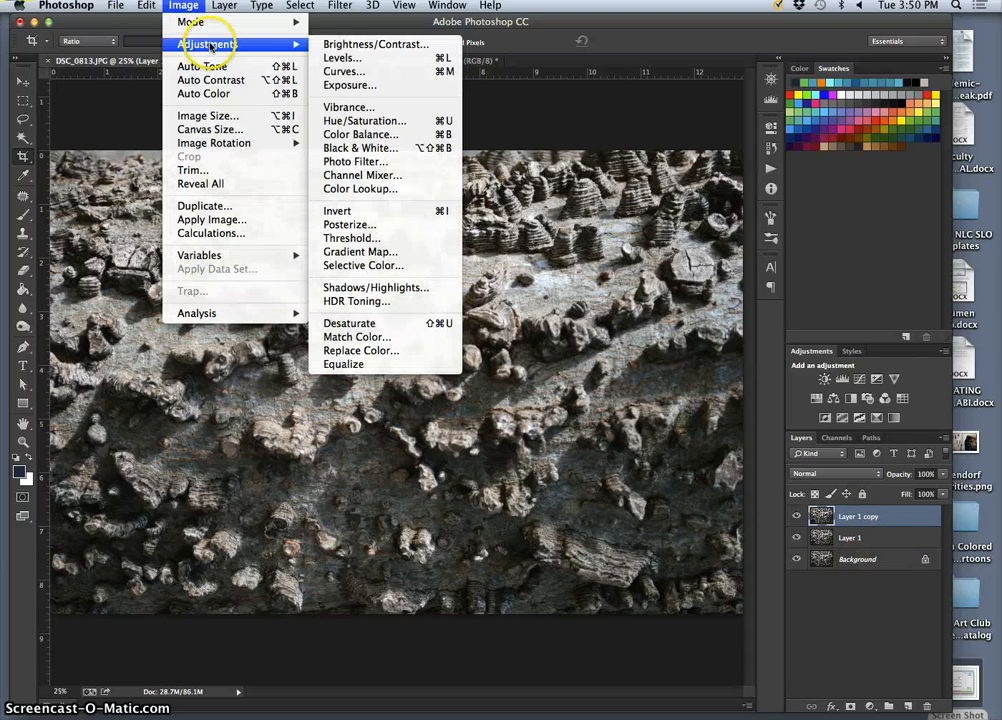
pyautogui.click(357, 120)
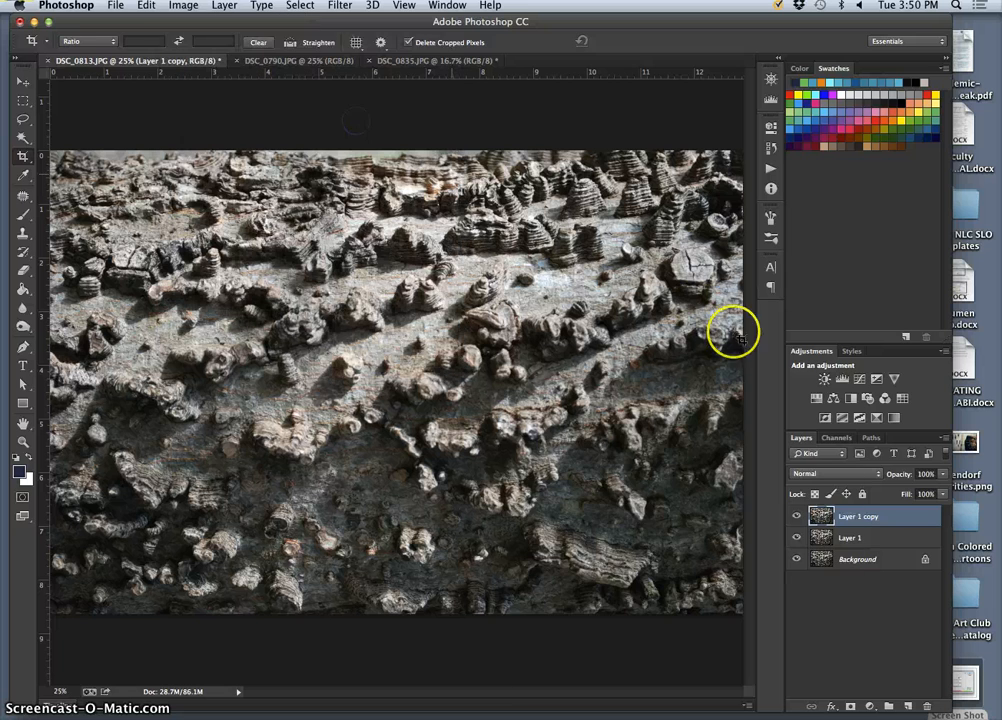
pyautogui.moveTo(649, 577); pyautogui.dragTo(570, 578)
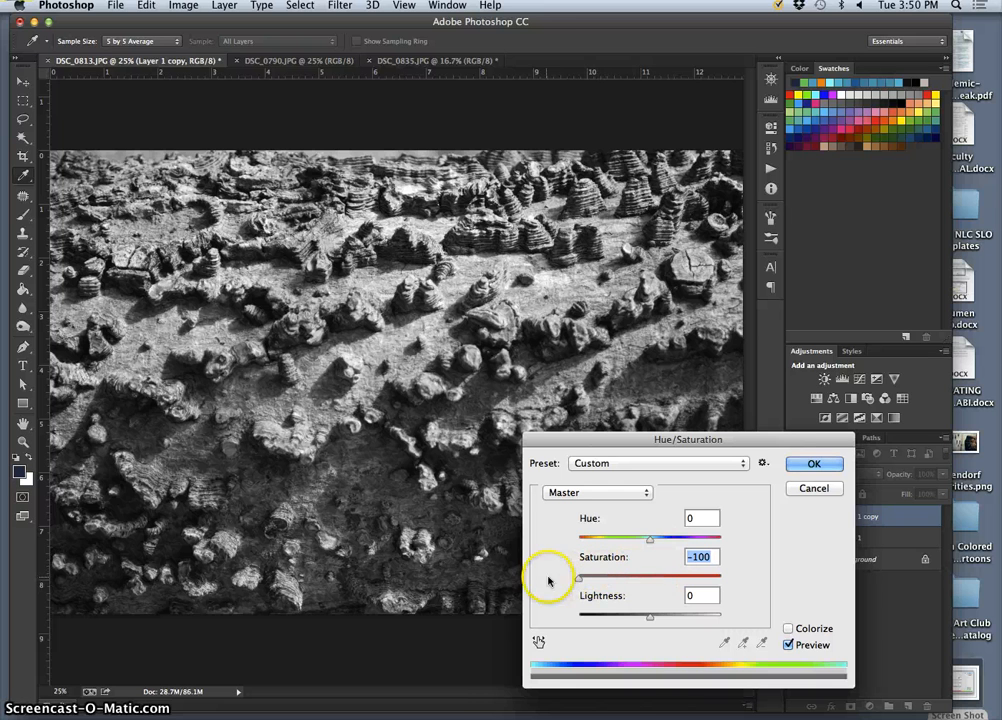
pyautogui.click(816, 465)
pyautogui.press('c')
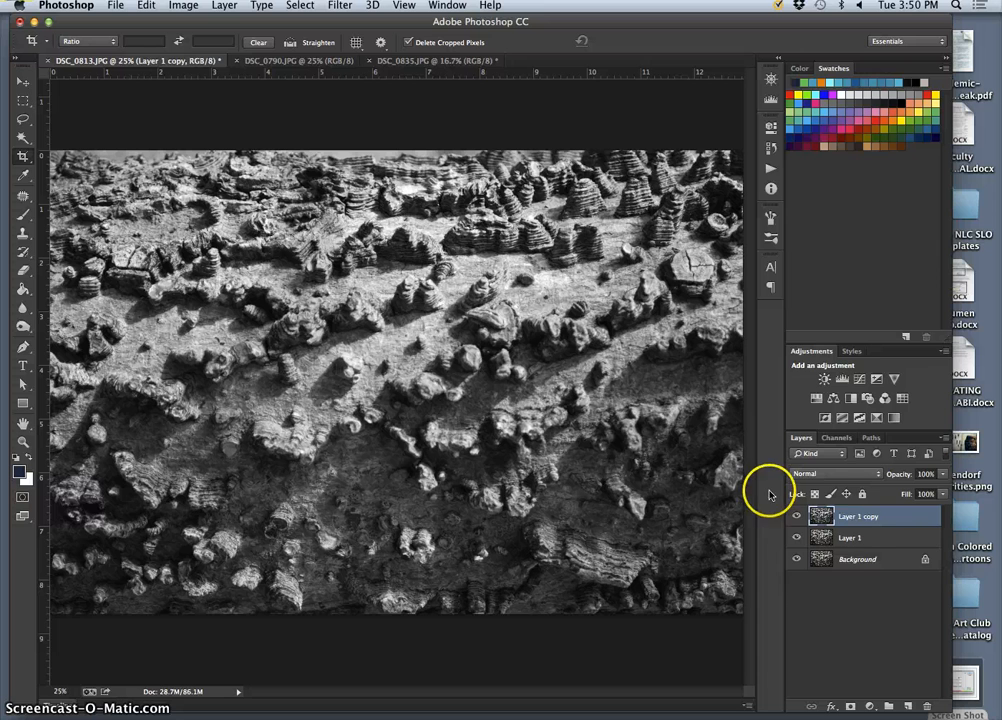
# - Duplicate the desaturated layer and set up a Hue/Saturation adjustment on the copy with Colorize on, Hue 47 and Saturation 6
pyautogui.press('super+j')
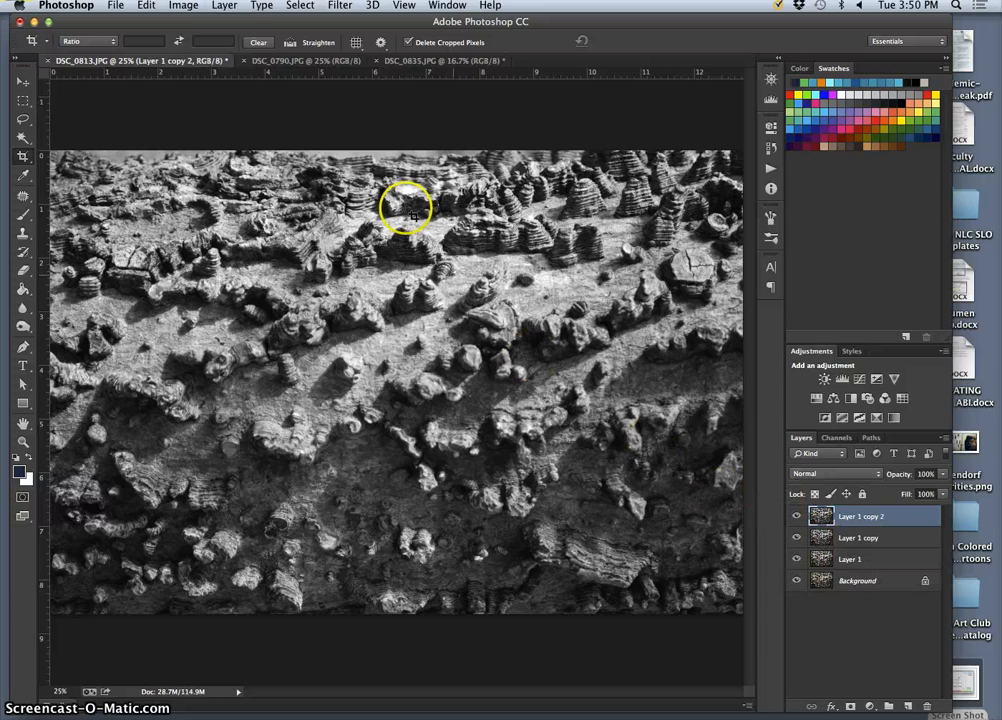
pyautogui.click(183, 5)
pyautogui.moveTo(215, 44)
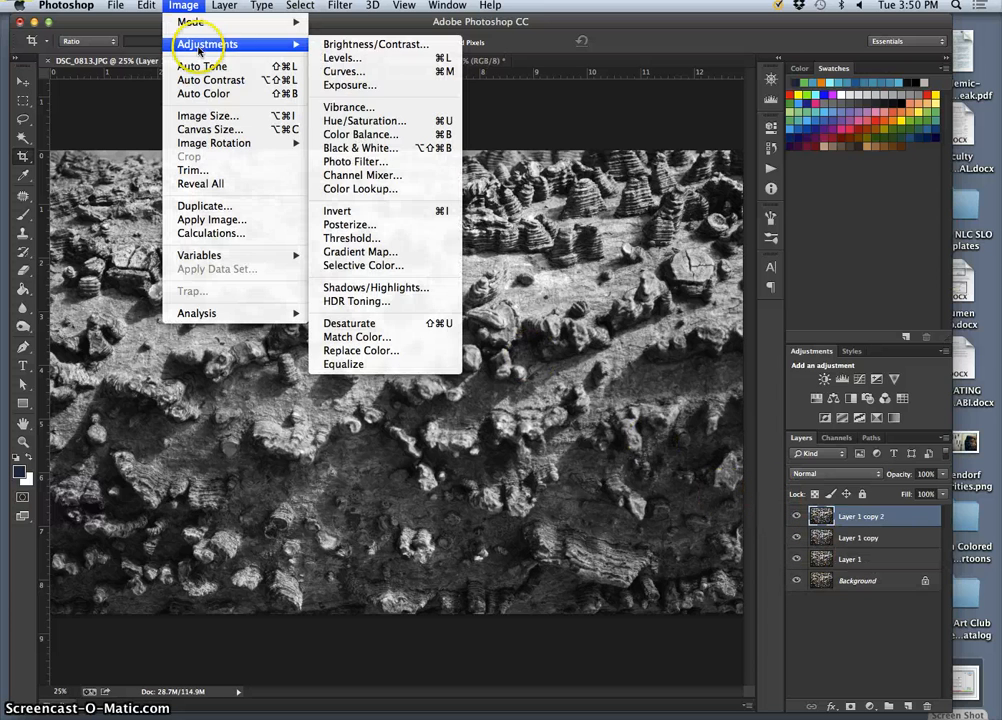
pyautogui.click(366, 121)
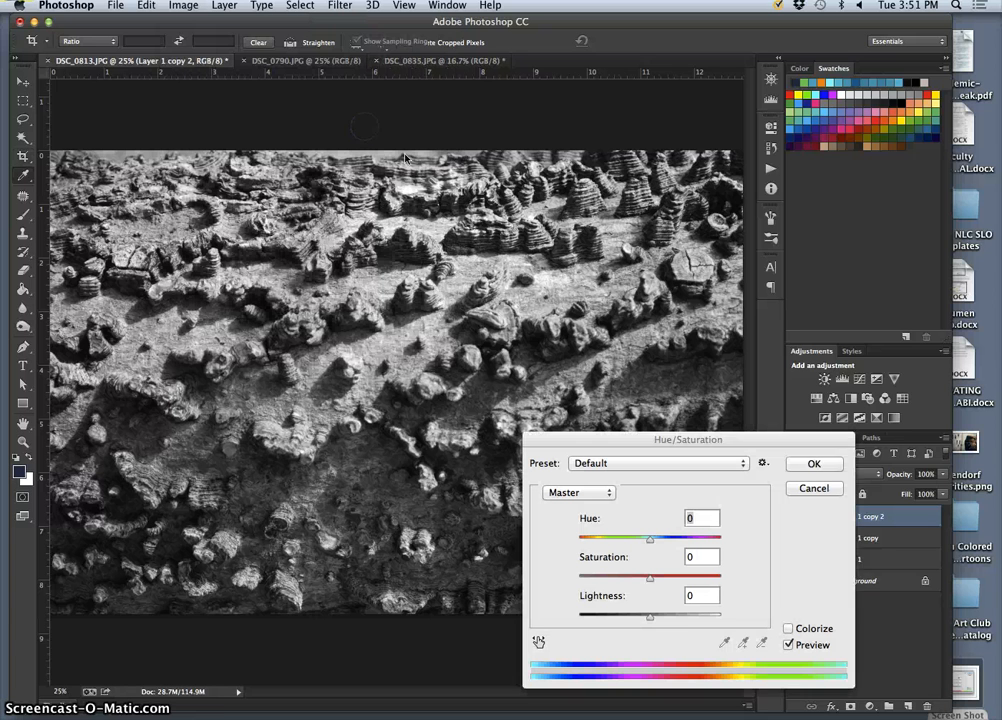
pyautogui.click(789, 630)
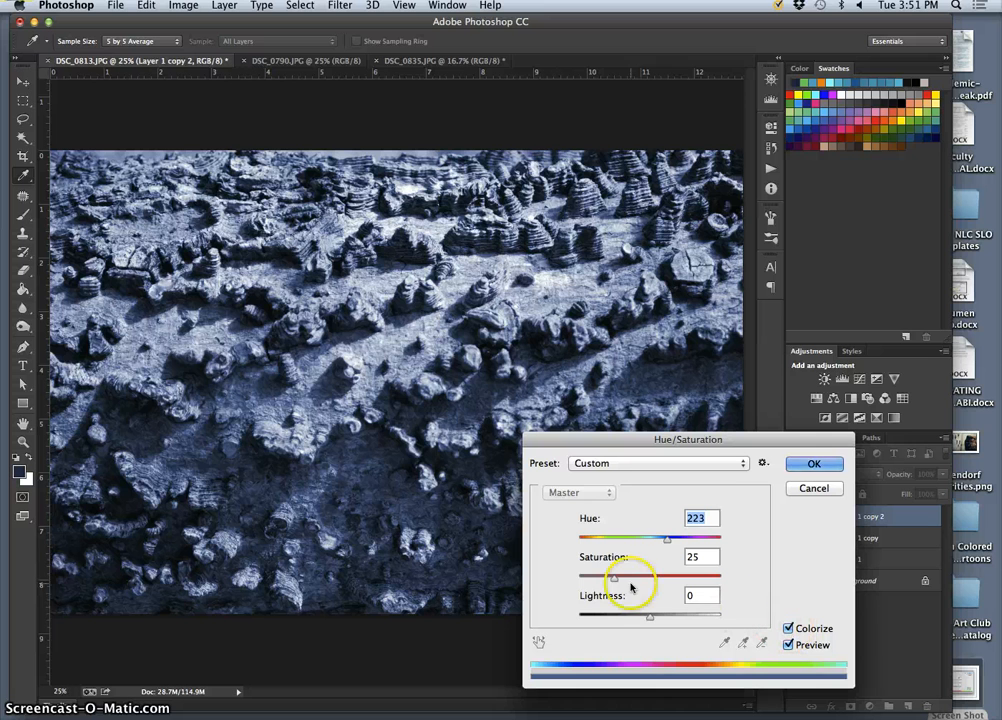
pyautogui.moveTo(614, 579); pyautogui.dragTo(615, 579)
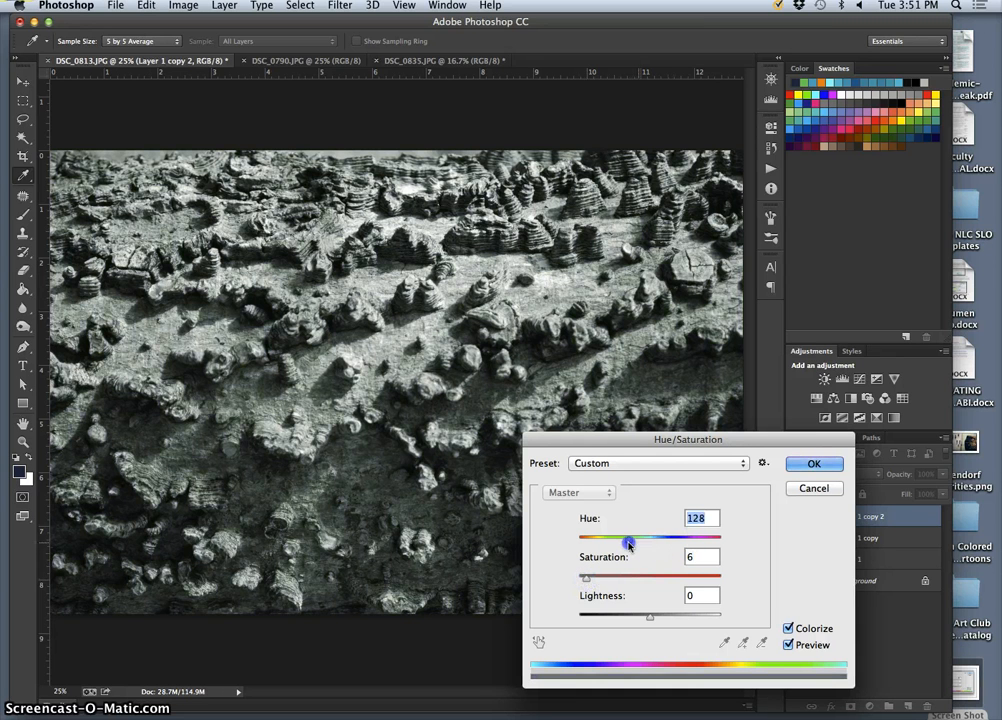
pyautogui.moveTo(628, 543); pyautogui.dragTo(587, 543)
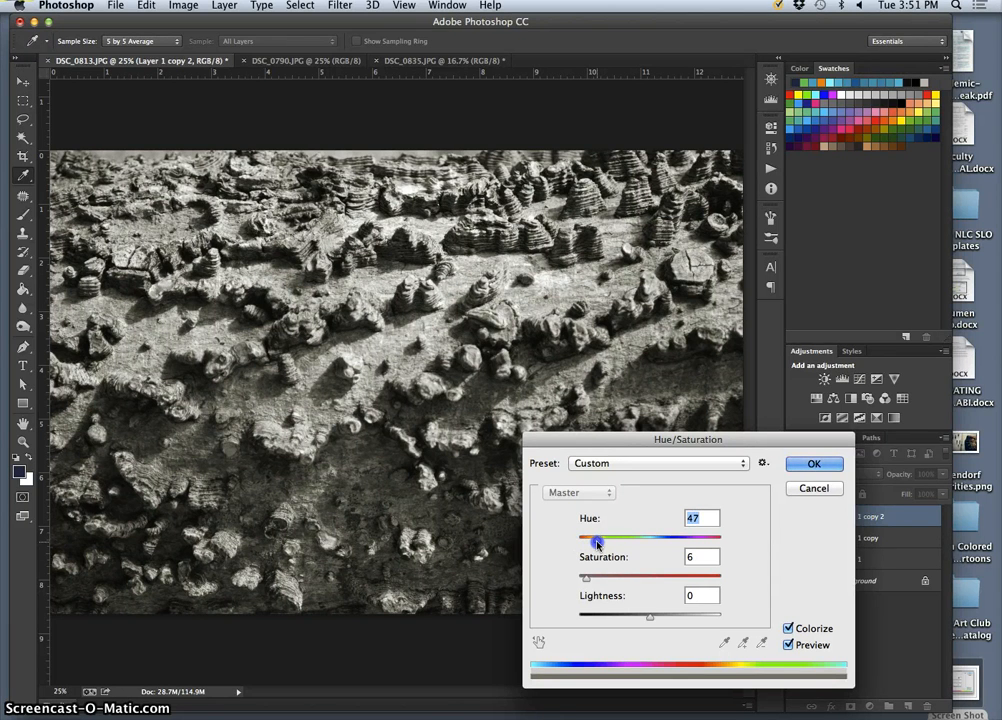
# - Check the earlier Hue/Saturation settings screenshot on the desktop, and capture and open a new screenshot of the current Hue/Saturation dialog
pyautogui.doubleClick(970, 681)
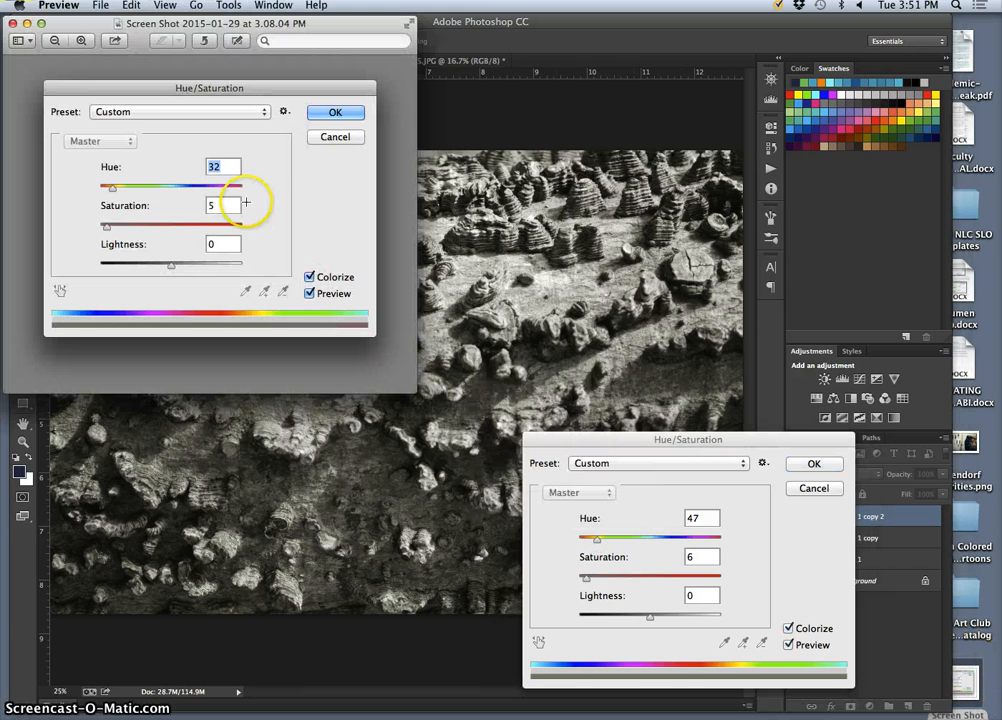
pyautogui.click(12, 24)
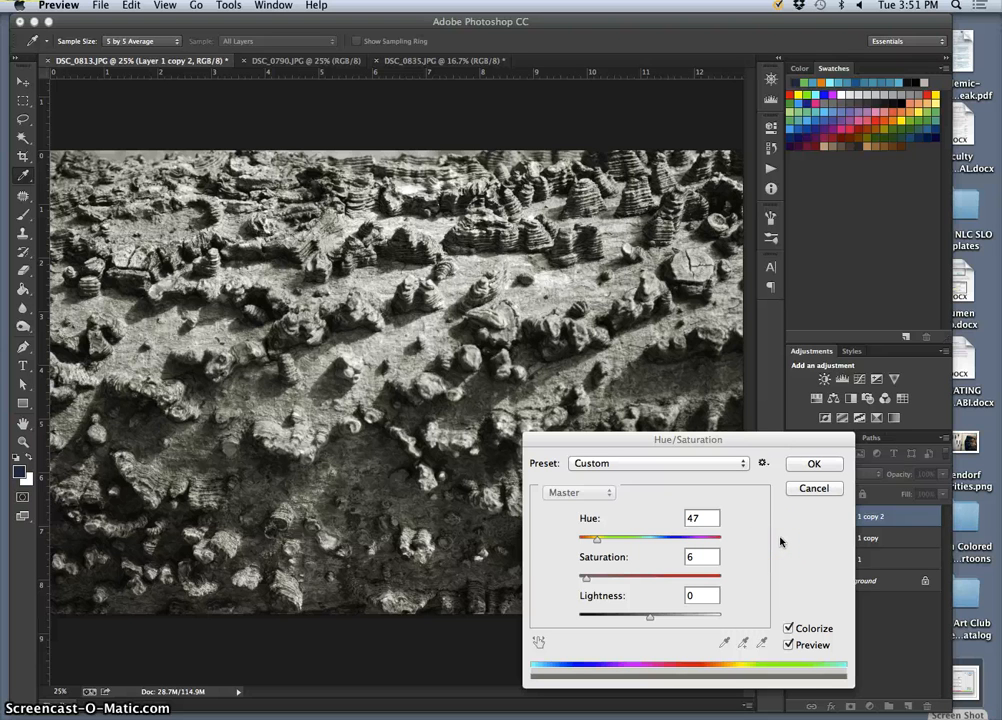
pyautogui.press('space')
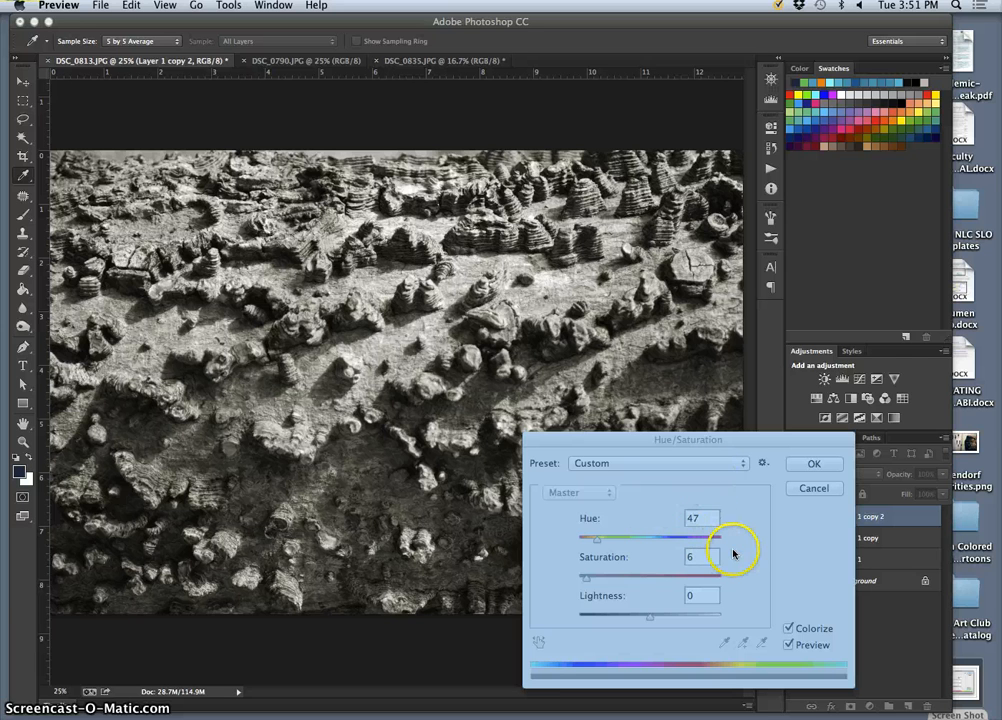
pyautogui.click(741, 549)
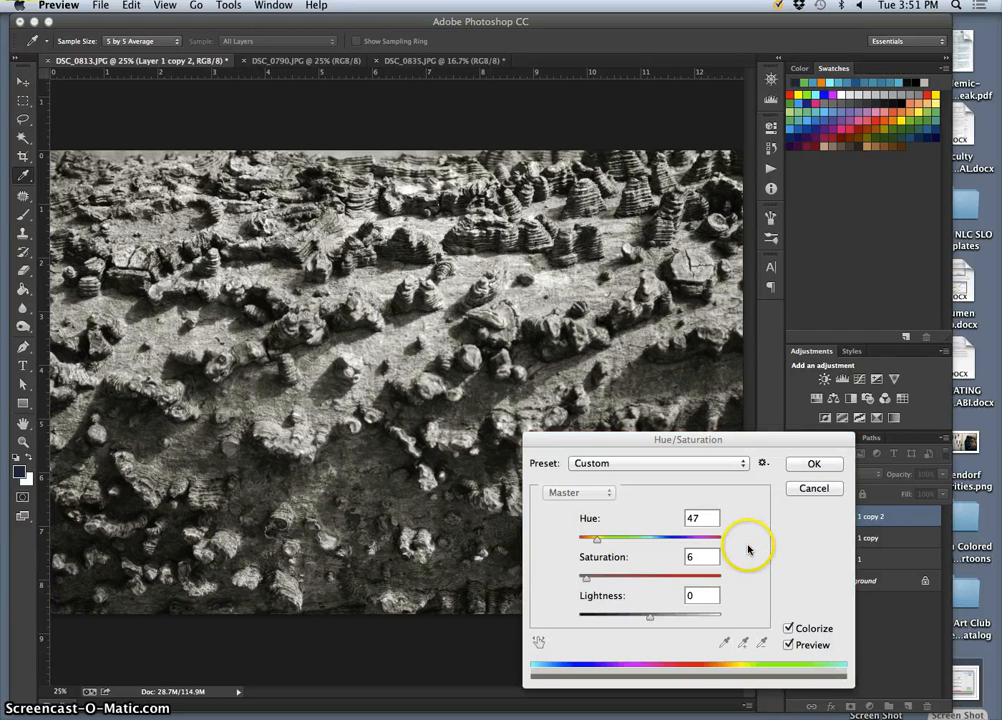
pyautogui.press('F11')
pyautogui.doubleClick(886, 682)
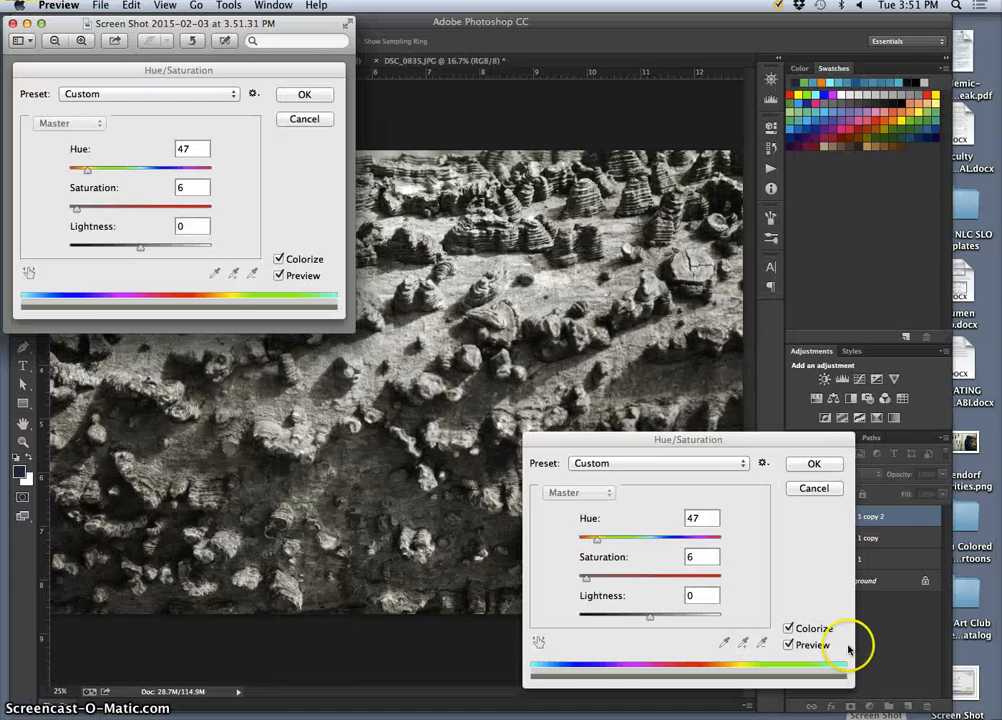
# - Return to Photoshop and apply the colorizing Hue/Saturation adjustment to the top layer
pyautogui.click(543, 447)
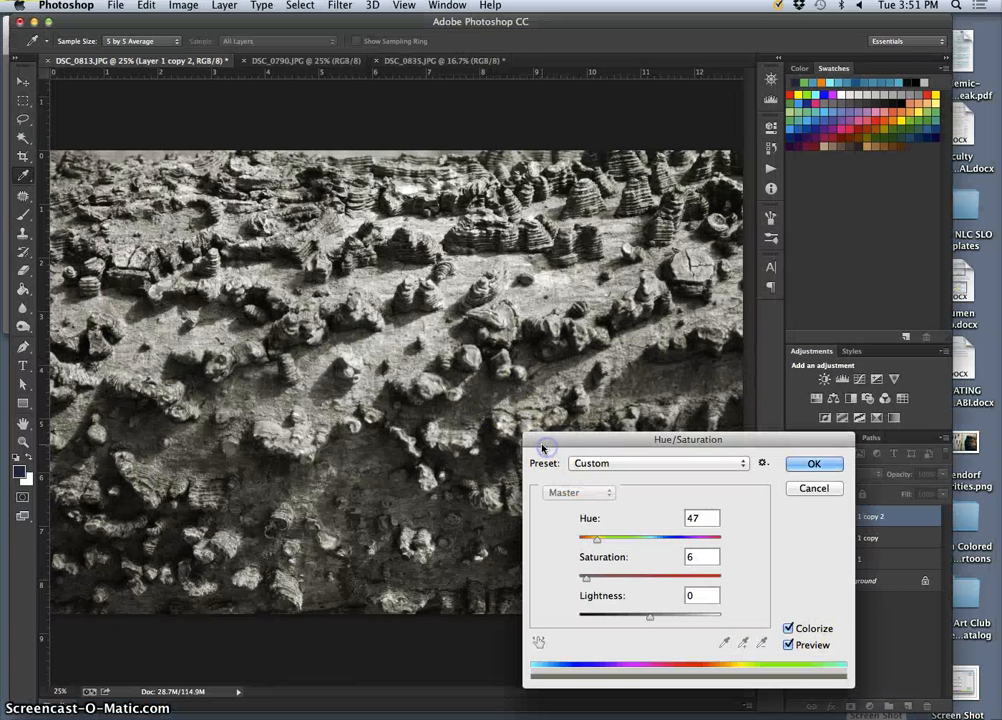
pyautogui.click(814, 463)
pyautogui.press('c')
# - Reopen the new settings screenshot from the desktop to review the recorded Hue/Saturation values, and close it
pyautogui.press('F11')
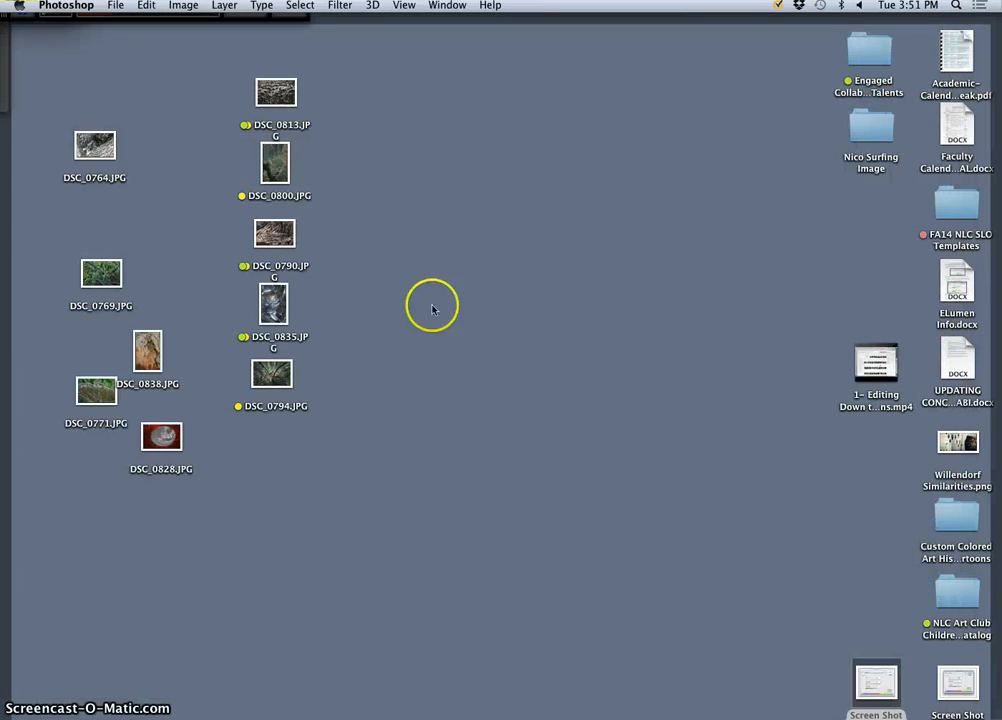
pyautogui.doubleClick(877, 677)
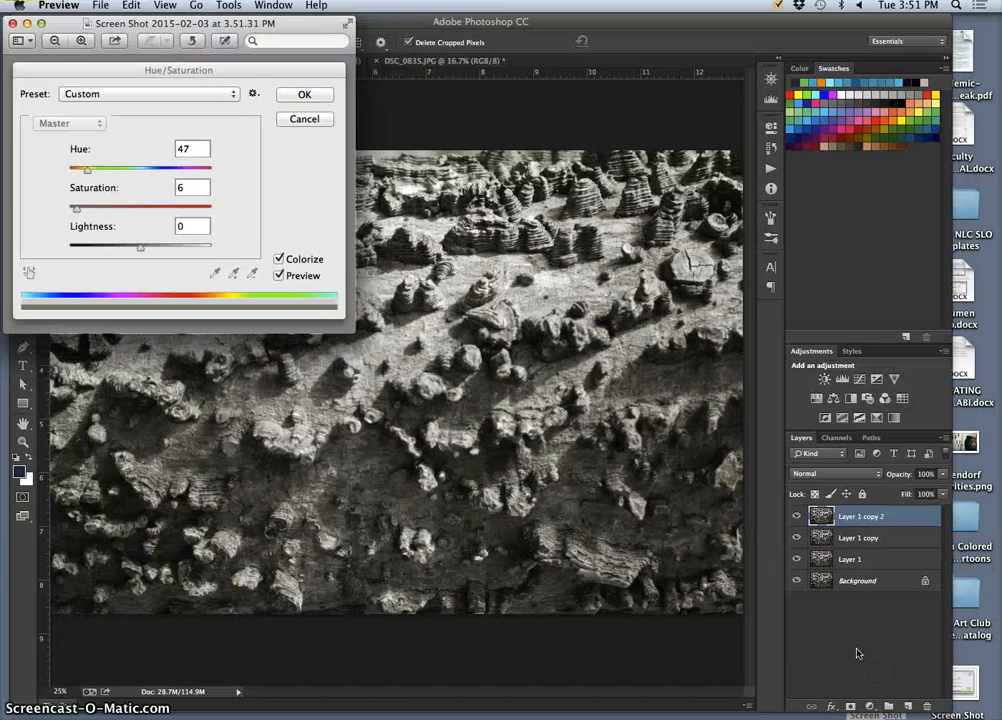
pyautogui.click(13, 23)
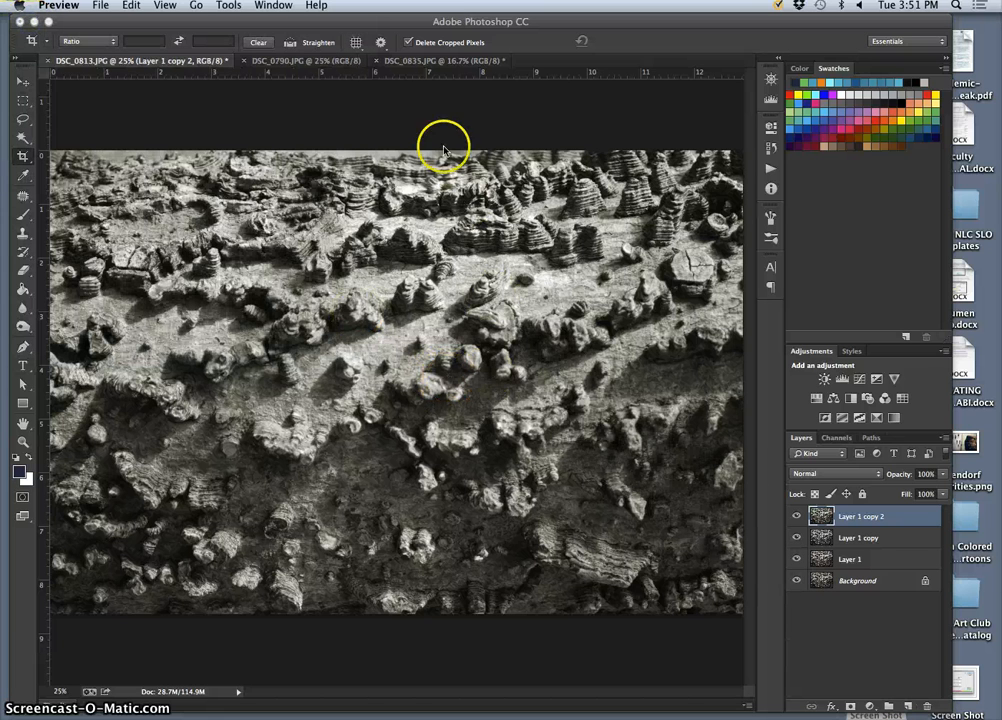
# - Save the layered bark document to the Desktop in Photoshop format, named with the author's first name followed by "texture 1"
pyautogui.click(101, 5)
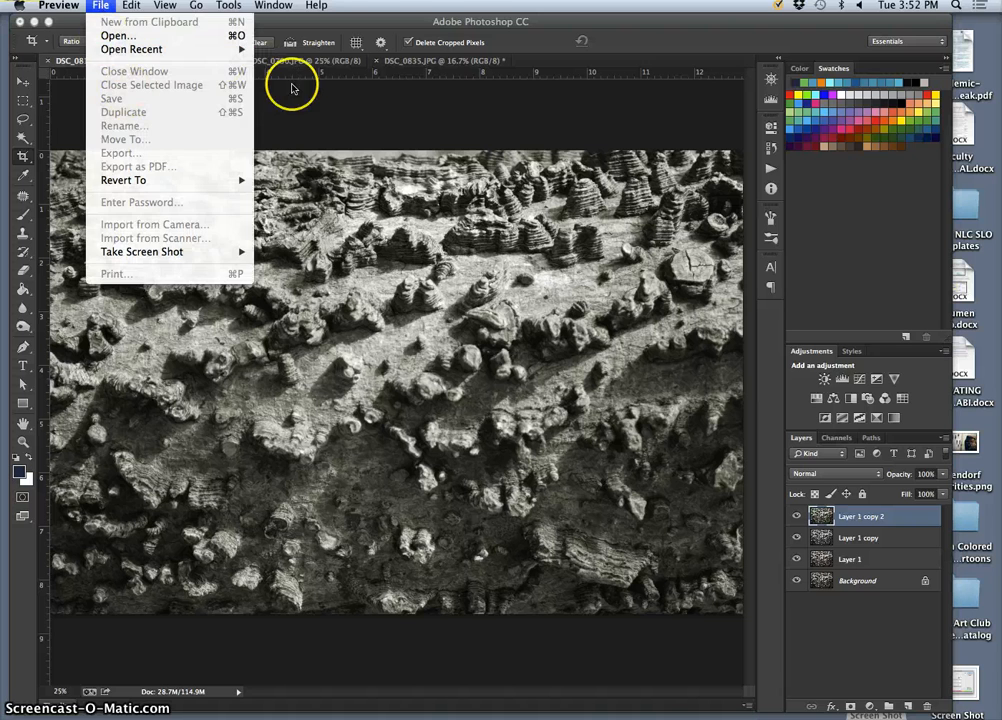
pyautogui.click(270, 109)
pyautogui.click(114, 6)
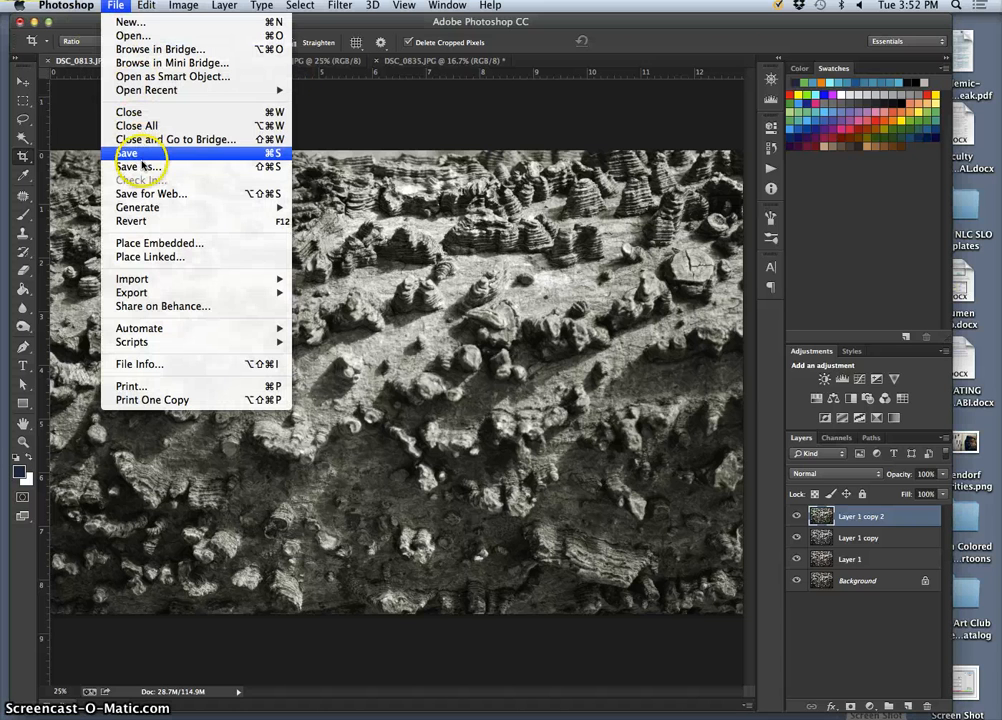
pyautogui.click(211, 167)
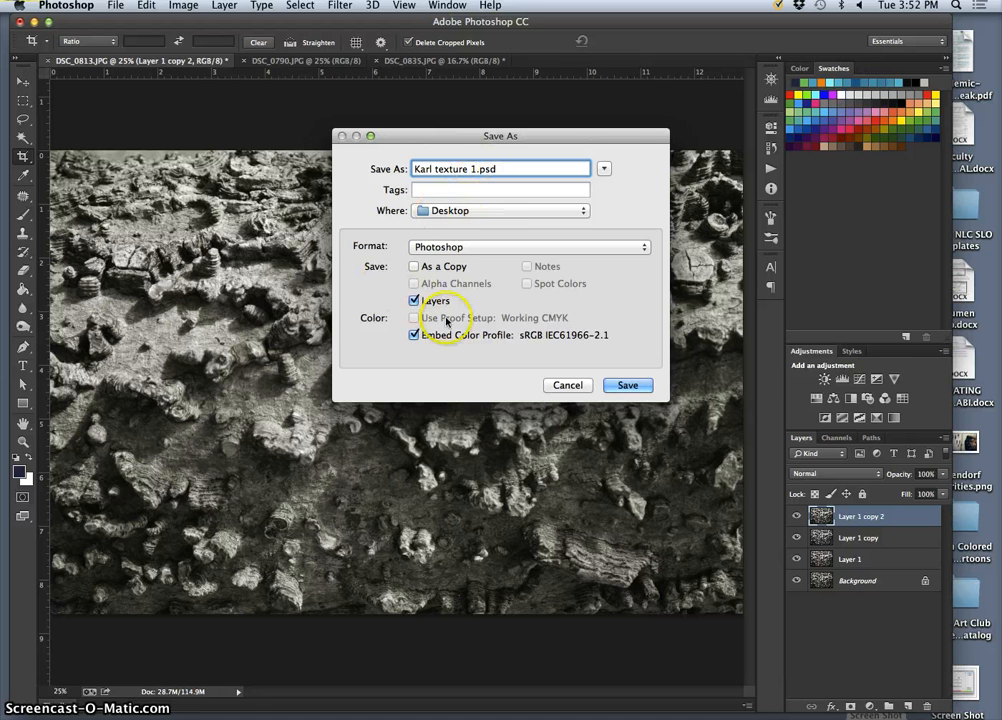
pyautogui.click(626, 386)
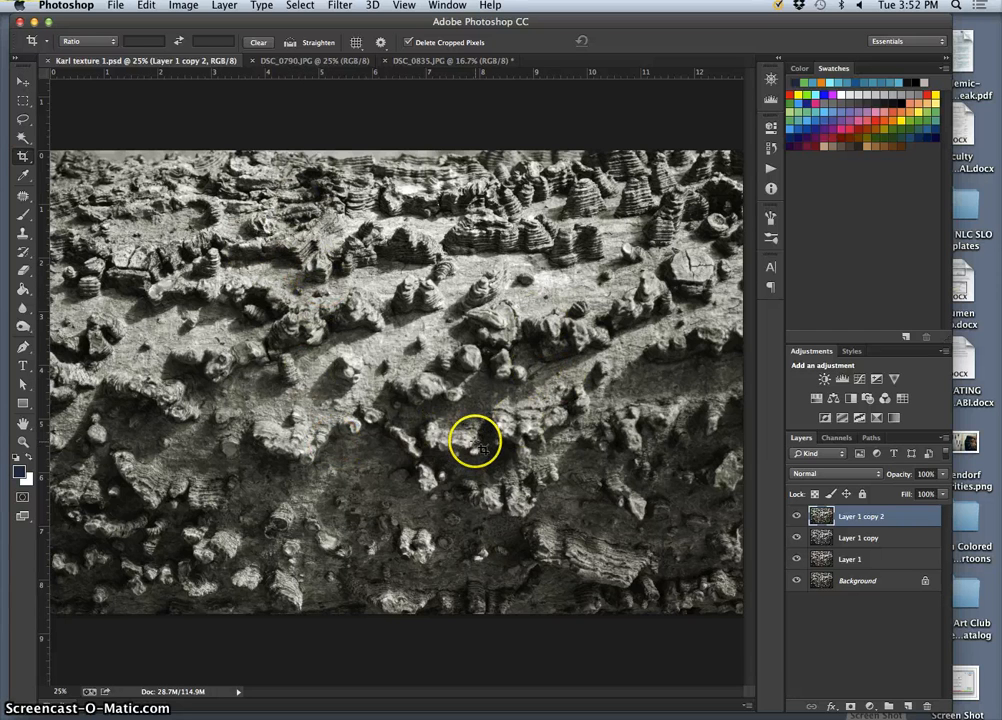
# - Duplicate the Background layer of DSC_0790.JPG and apply Levels to the copy with midtone input 1.16 and highlight input 239
pyautogui.click(314, 62)
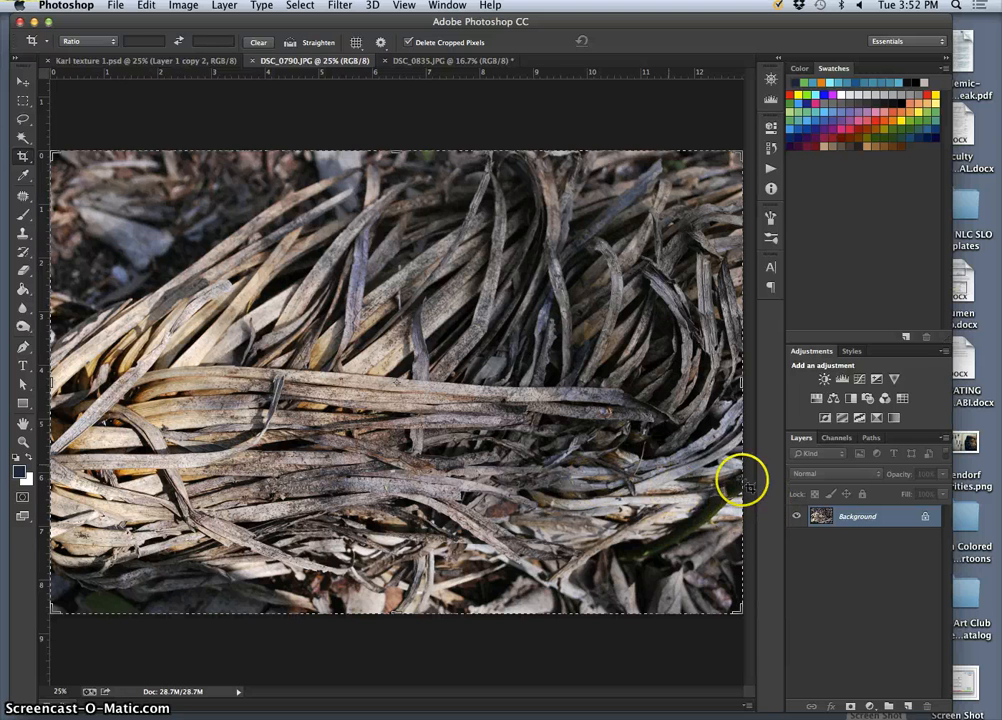
pyautogui.press('super+j')
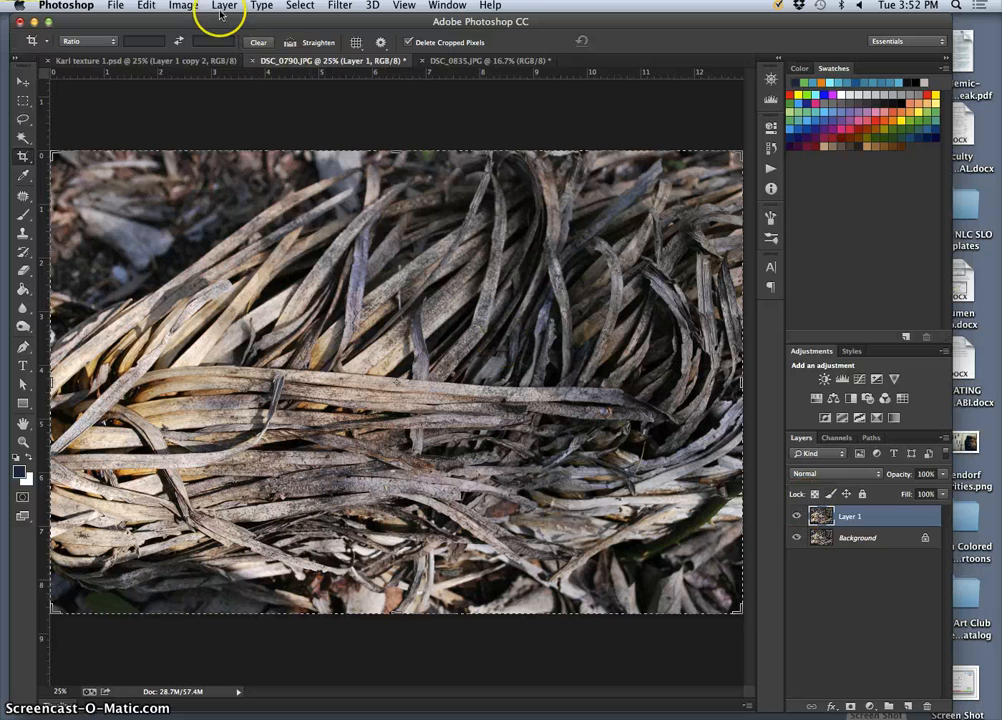
pyautogui.click(183, 5)
pyautogui.moveTo(212, 42)
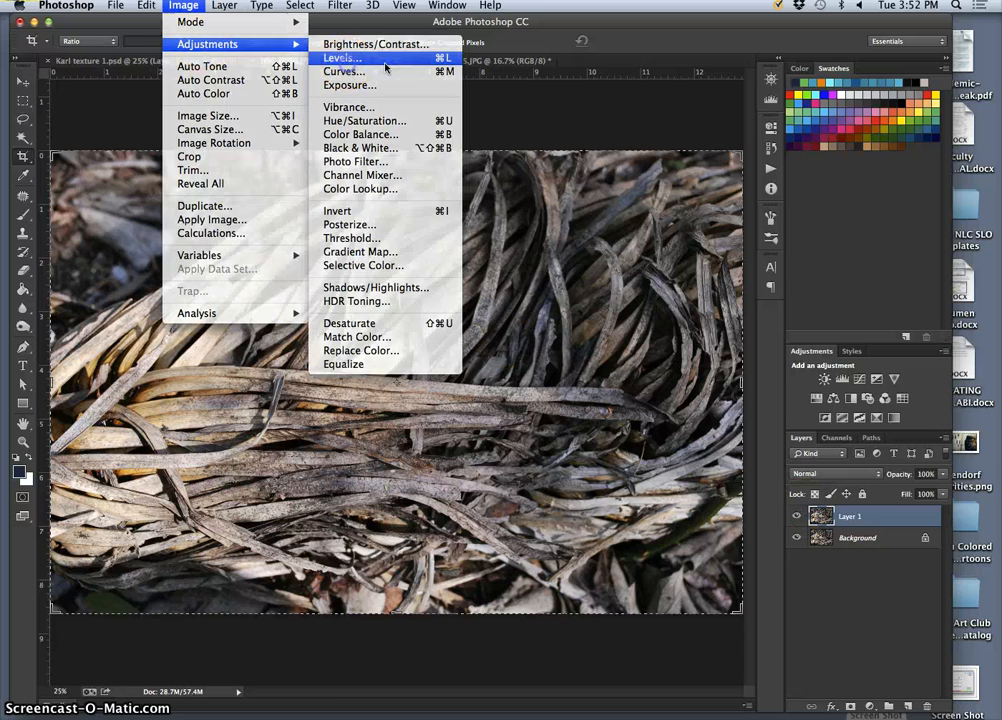
pyautogui.click(385, 60)
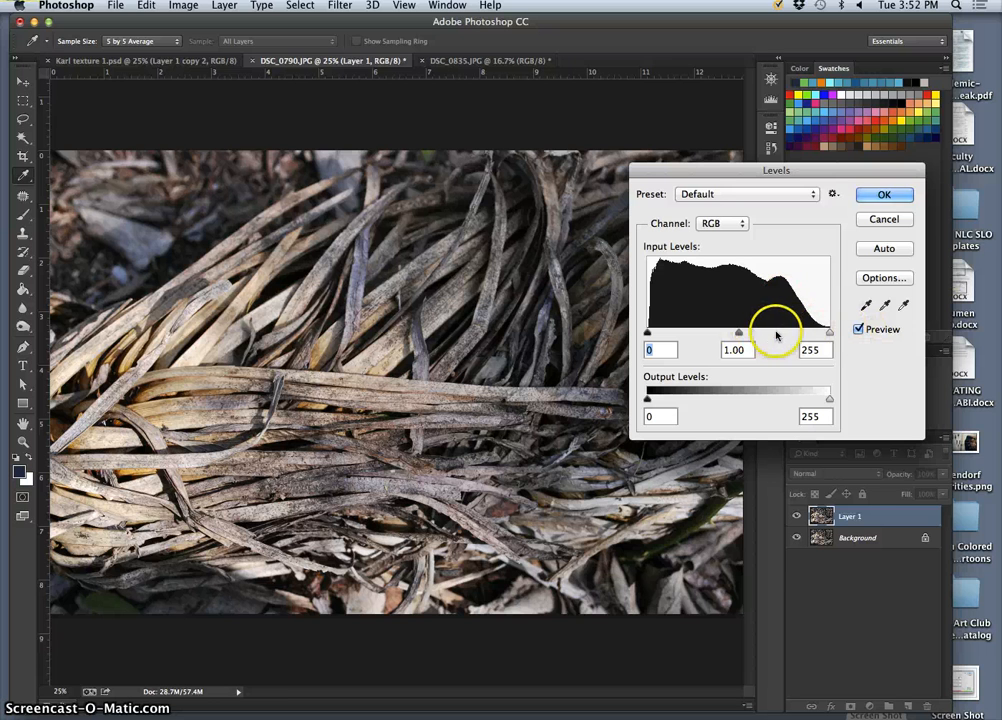
pyautogui.moveTo(828, 333); pyautogui.dragTo(817, 334)
pyautogui.moveTo(733, 333); pyautogui.dragTo(723, 336)
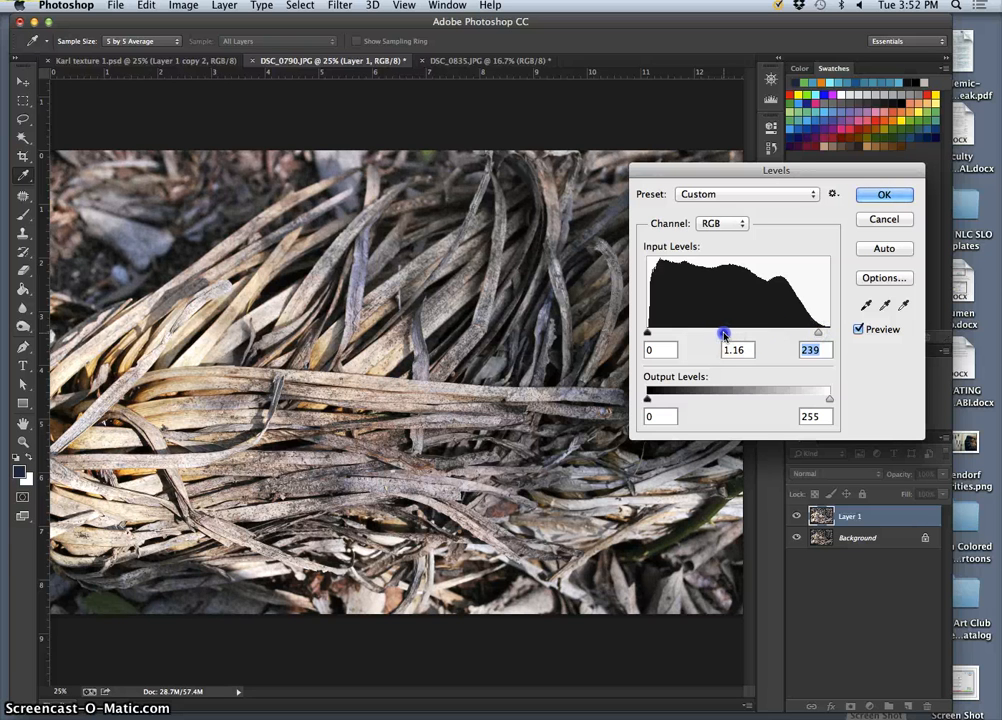
pyautogui.click(880, 196)
pyautogui.press('c')
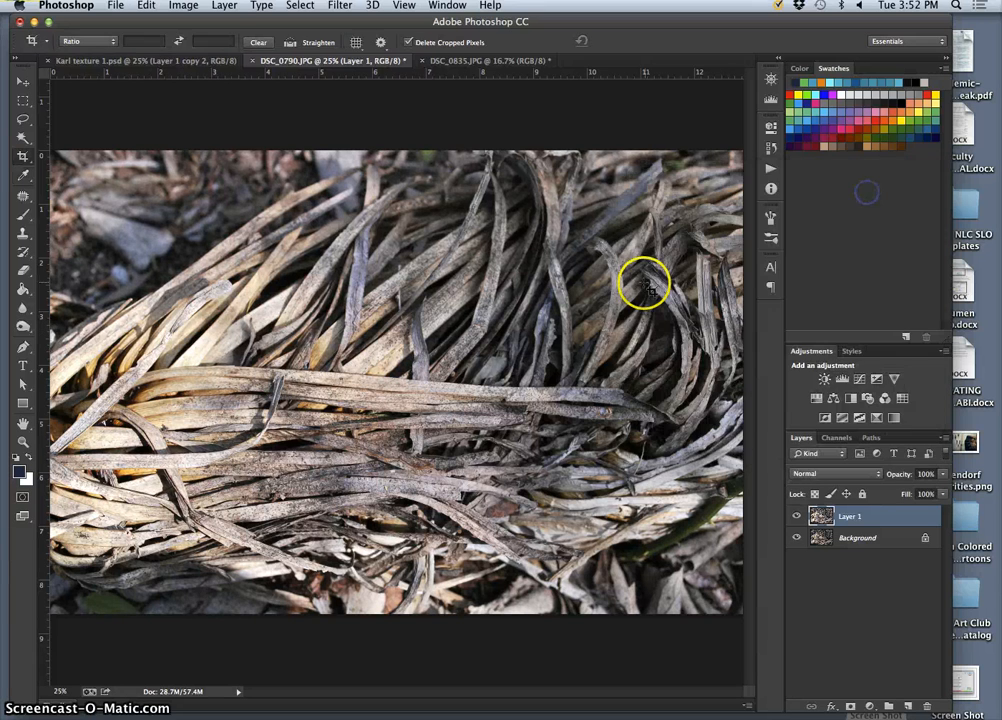
# - Duplicate the Levels-adjusted layer of DSC_0790.JPG and fully desaturate the copy with Hue/Saturation
pyautogui.hotkey('ctrl', 'j')
pyautogui.click(183, 5)
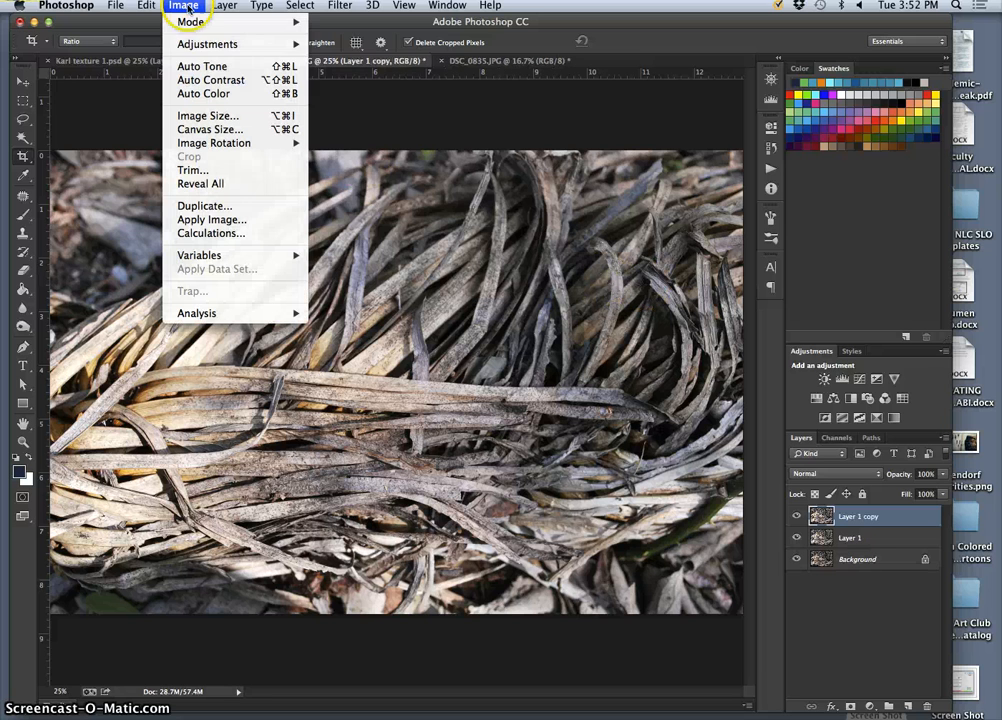
pyautogui.moveTo(199, 48)
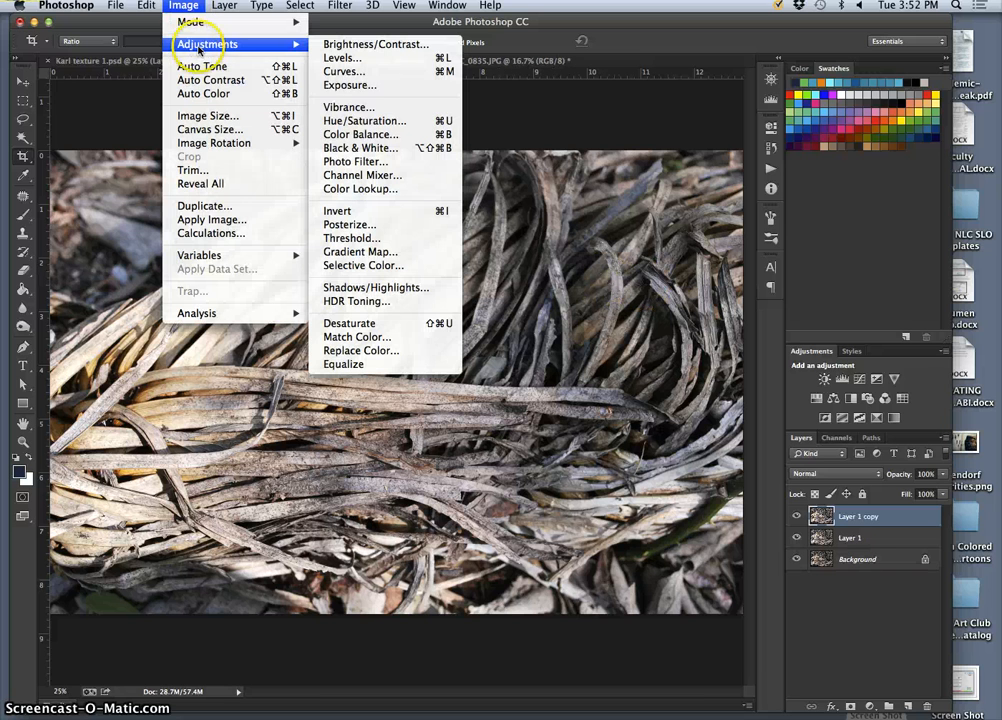
pyautogui.click(398, 121)
pyautogui.moveTo(651, 586); pyautogui.dragTo(566, 578)
pyautogui.click(810, 464)
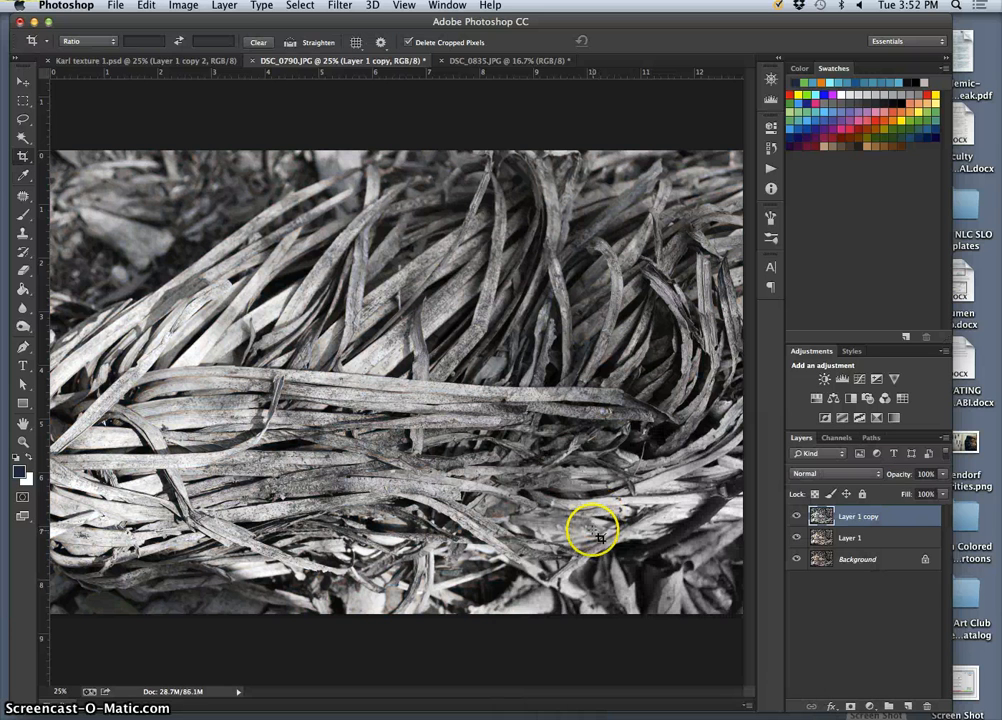
# - Duplicate the desaturated layer of DSC_0790.JPG and turn on Colorize for the copy in Hue/Saturation
pyautogui.press('super+j')
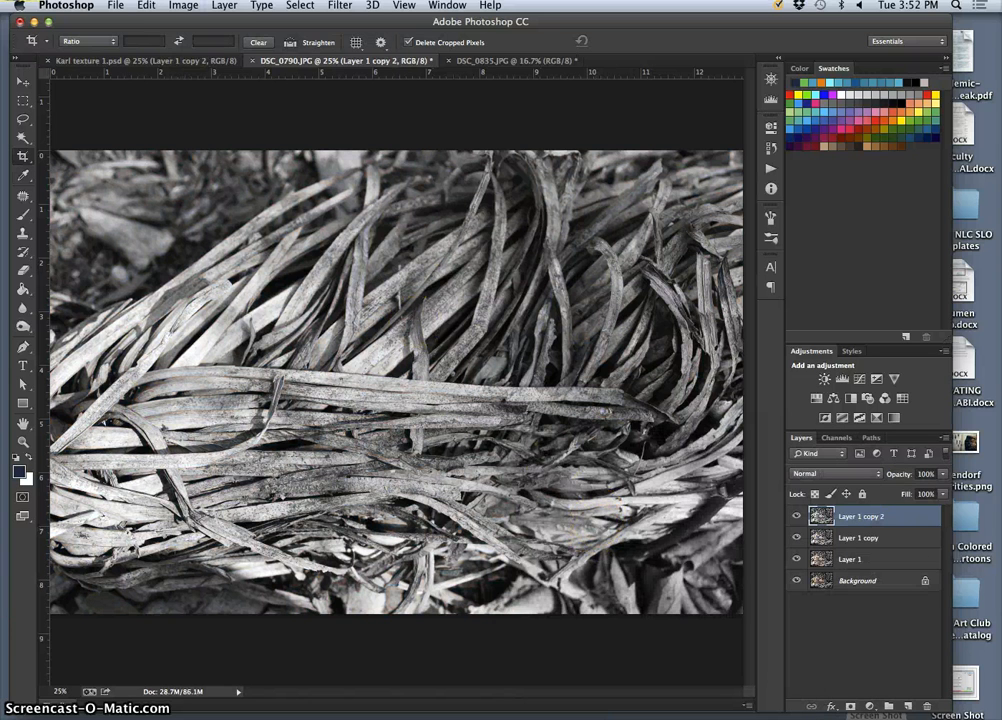
pyautogui.click(183, 5)
pyautogui.moveTo(235, 42)
pyautogui.click(355, 122)
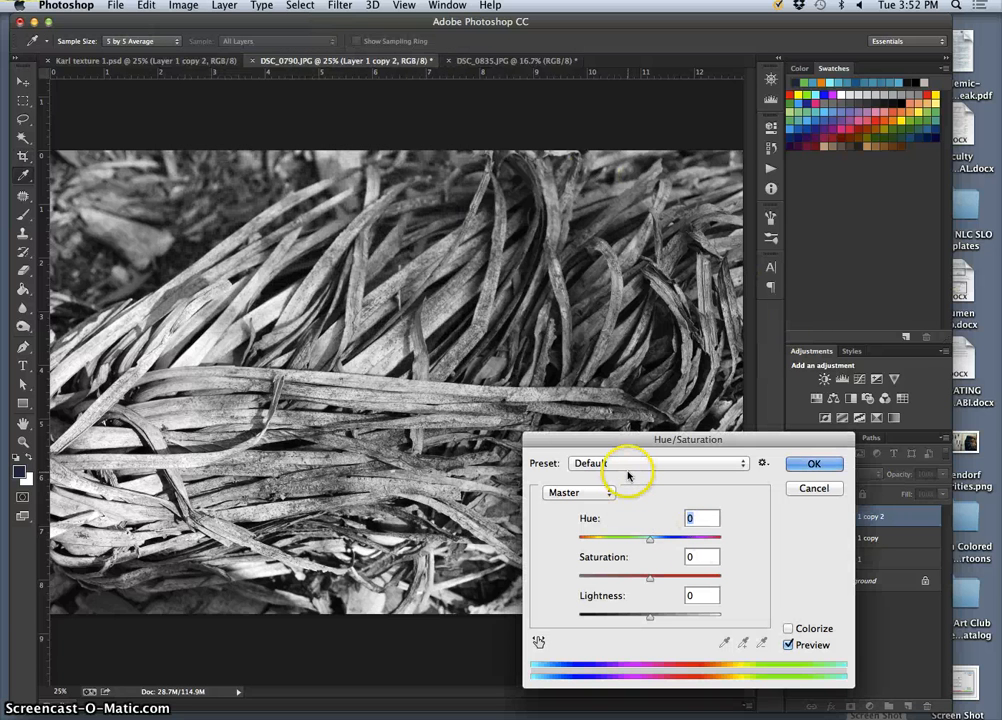
pyautogui.click(630, 467)
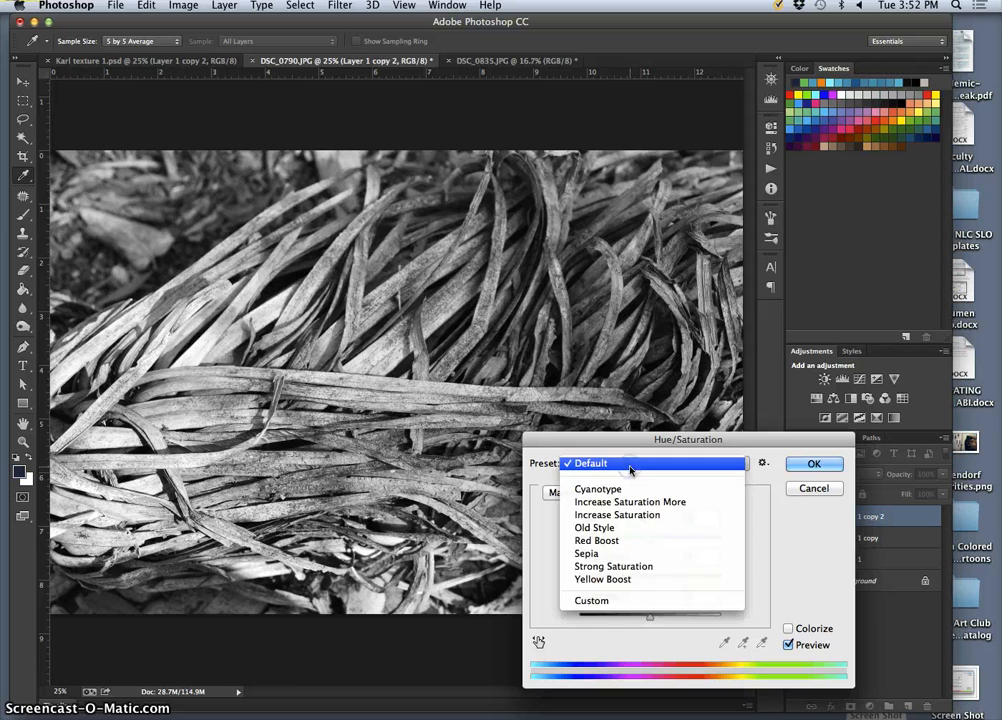
pyautogui.click(632, 467)
pyautogui.click(788, 628)
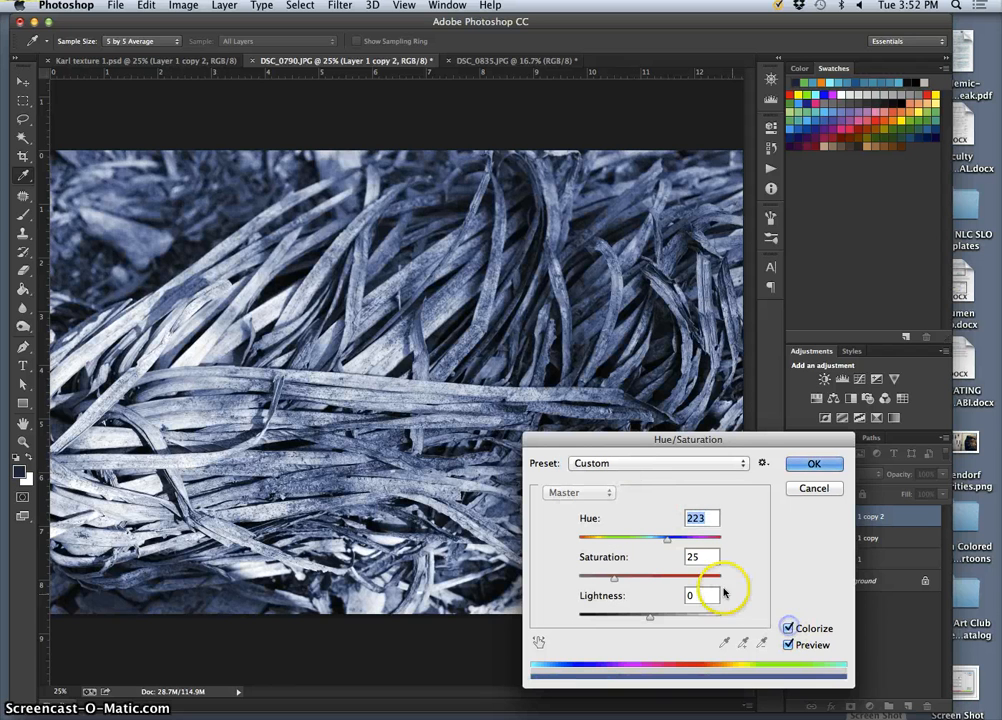
# - Bring up the desktop screenshot of the recorded Hue/Saturation settings alongside the current Hue/Saturation adjustment
pyautogui.press('F11')
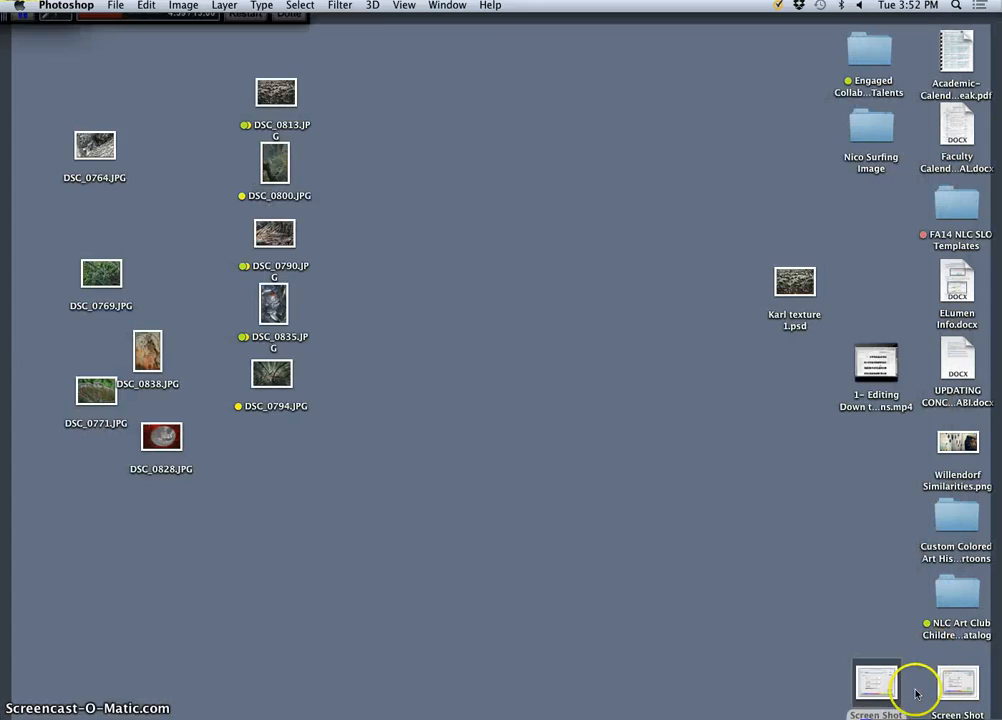
pyautogui.doubleClick(878, 692)
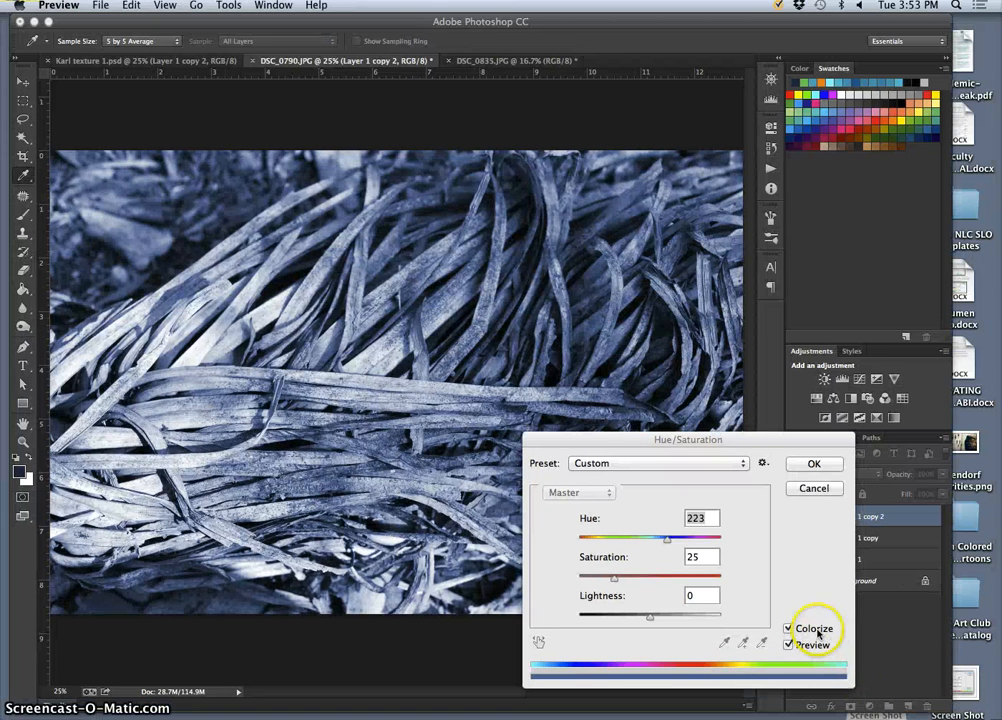
pyautogui.press('F11')
pyautogui.click(869, 633)
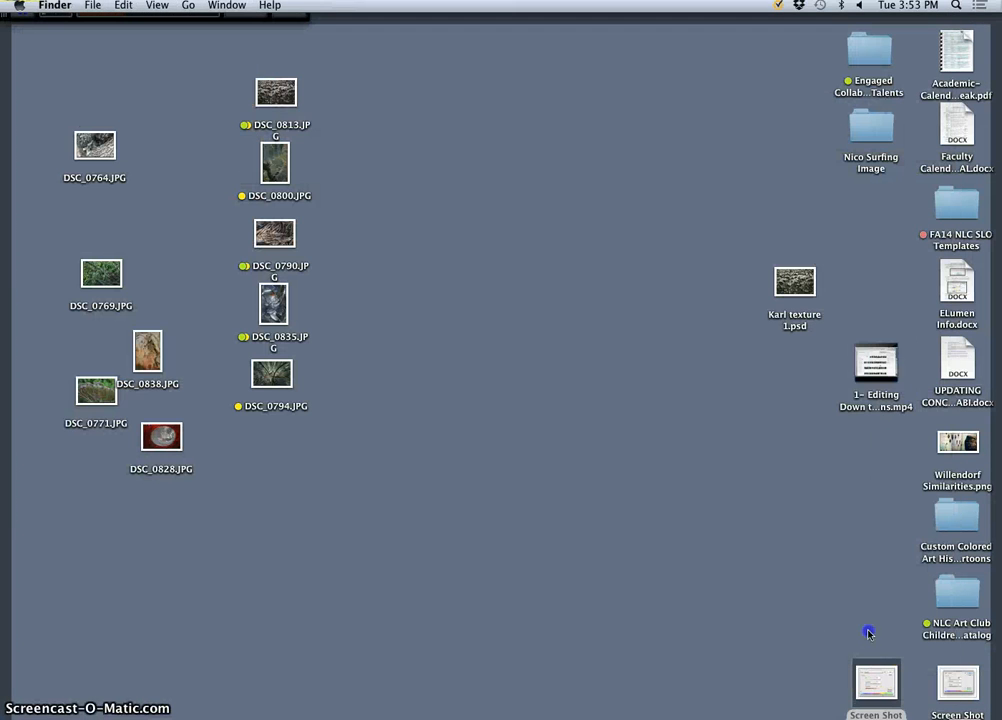
pyautogui.moveTo(866, 717)
pyautogui.click(895, 711)
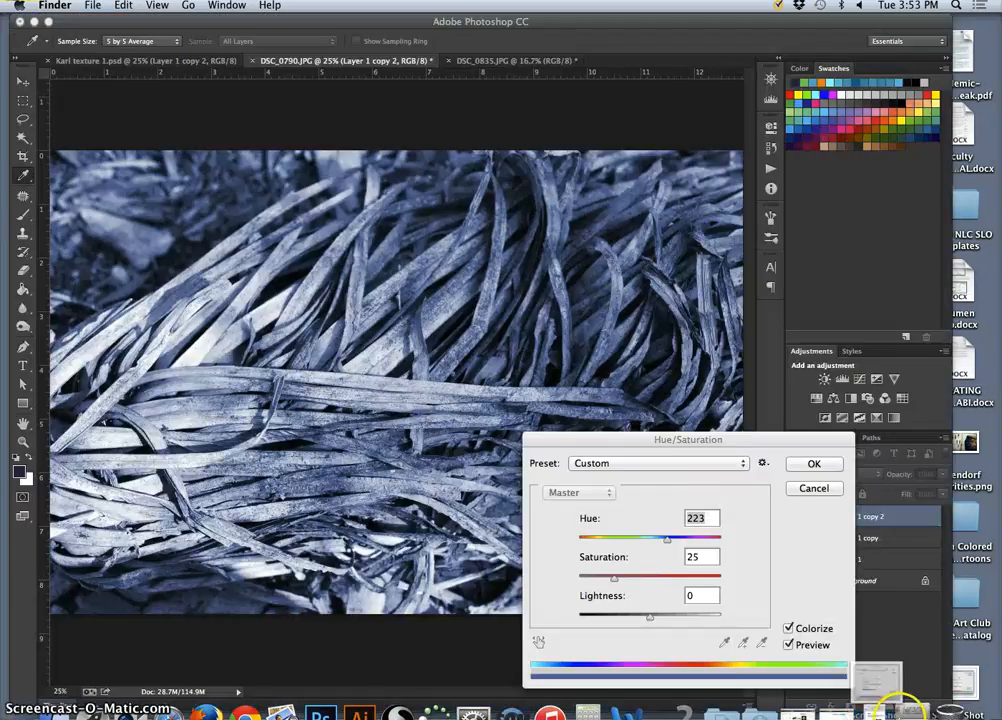
pyautogui.press('F11')
pyautogui.press('F11')
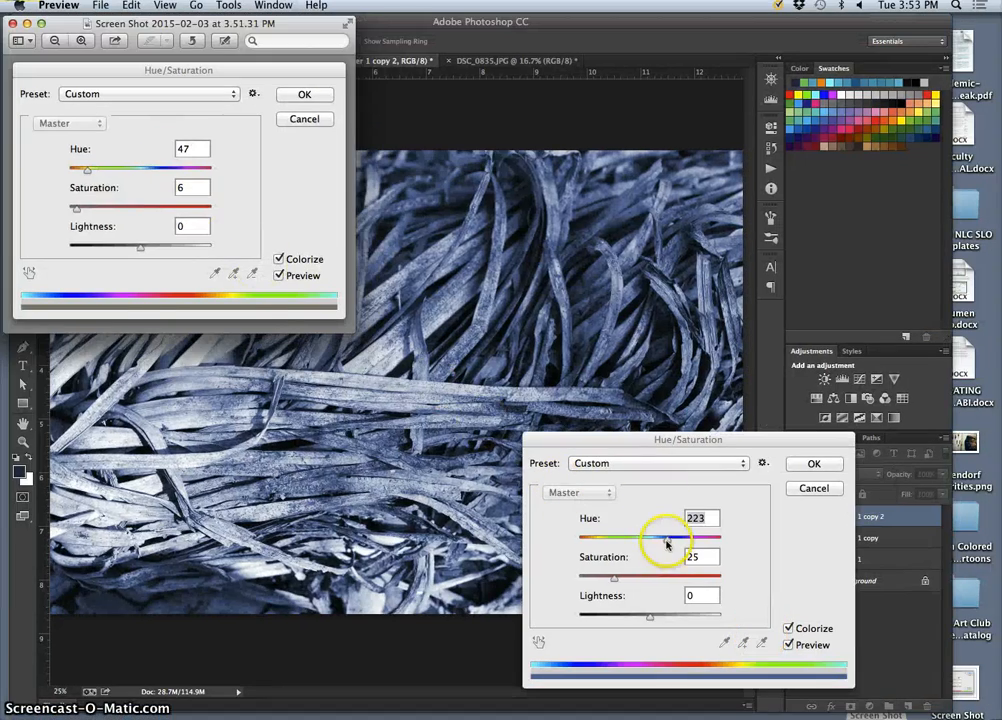
# - Set the colorize tint of DSC_0790.JPG's top layer to hue 47 and saturation 6, and apply it
pyautogui.moveTo(667, 543); pyautogui.dragTo(652, 543)
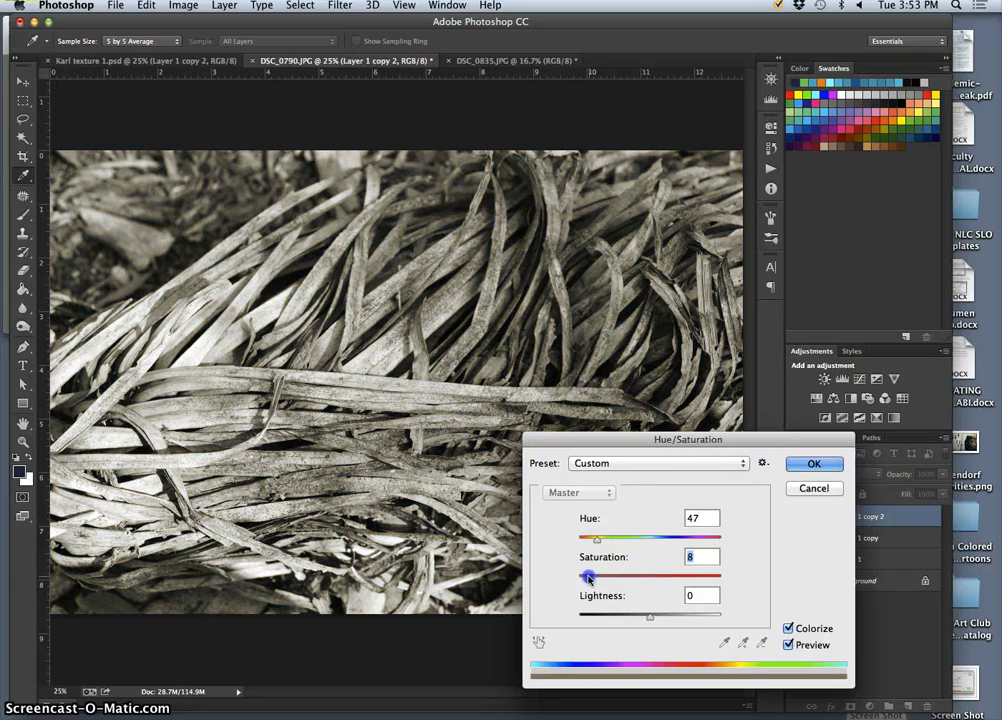
pyautogui.moveTo(589, 578); pyautogui.dragTo(586, 578)
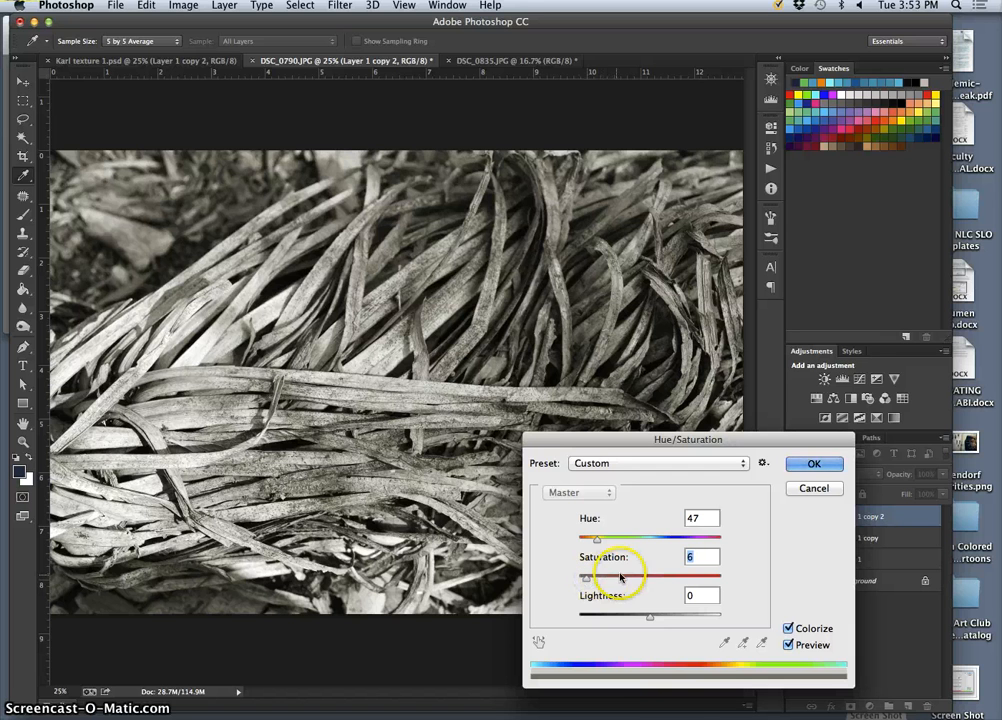
pyautogui.click(800, 466)
pyautogui.press('c')
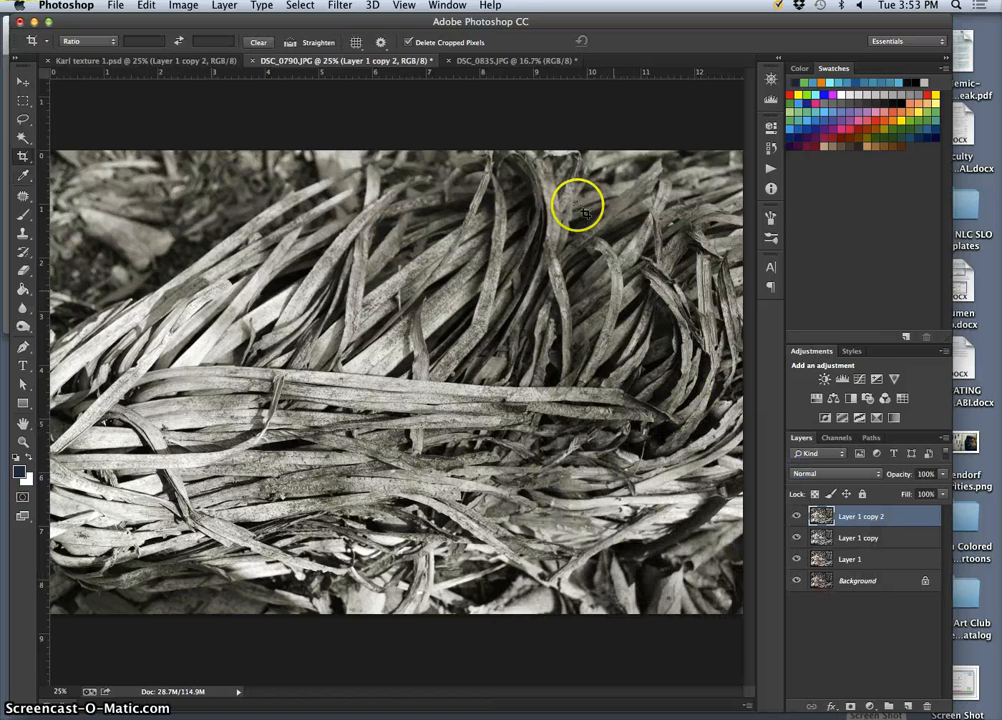
# - Compare the tinted DSC_0790.JPG with the saved texture 1 document and the unedited DSC_0835.JPG
pyautogui.click(484, 60)
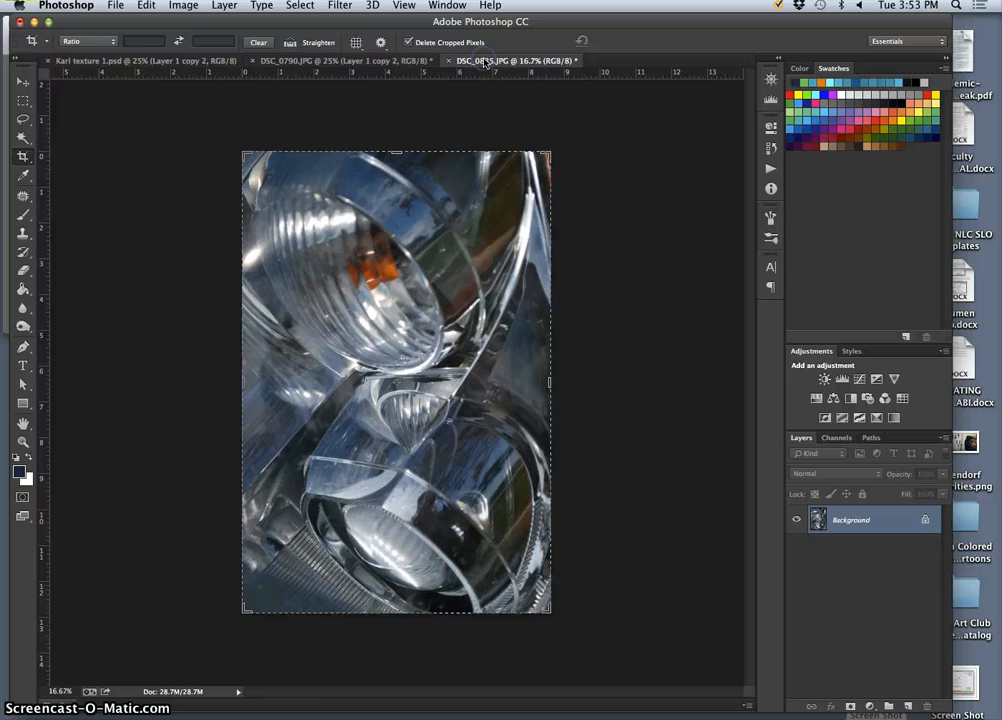
pyautogui.click(357, 60)
pyautogui.click(205, 63)
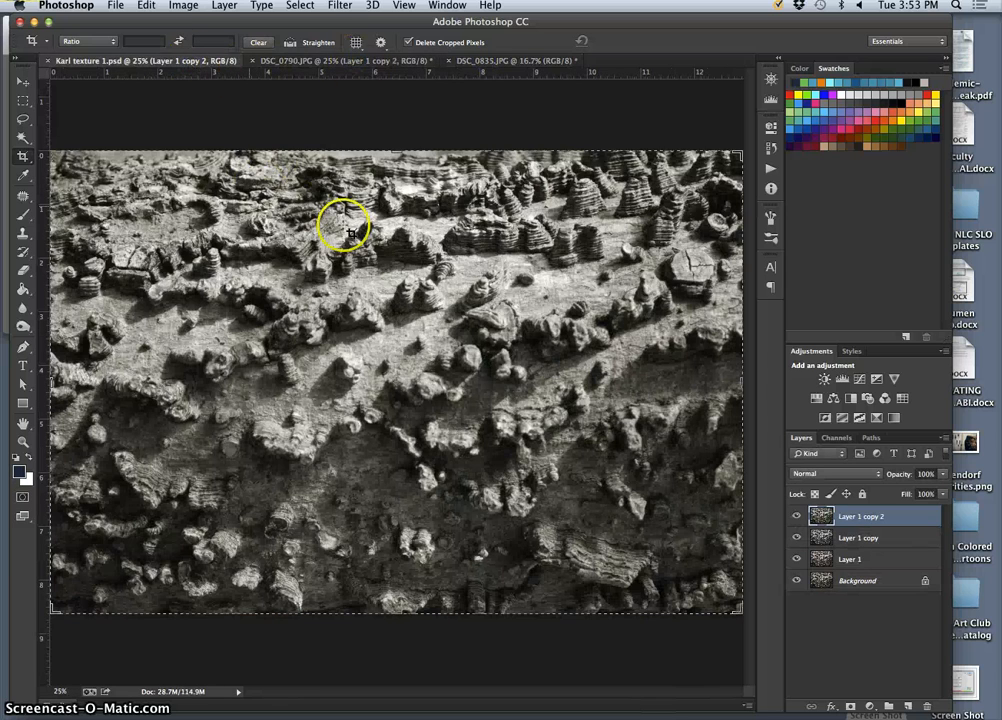
pyautogui.click(342, 63)
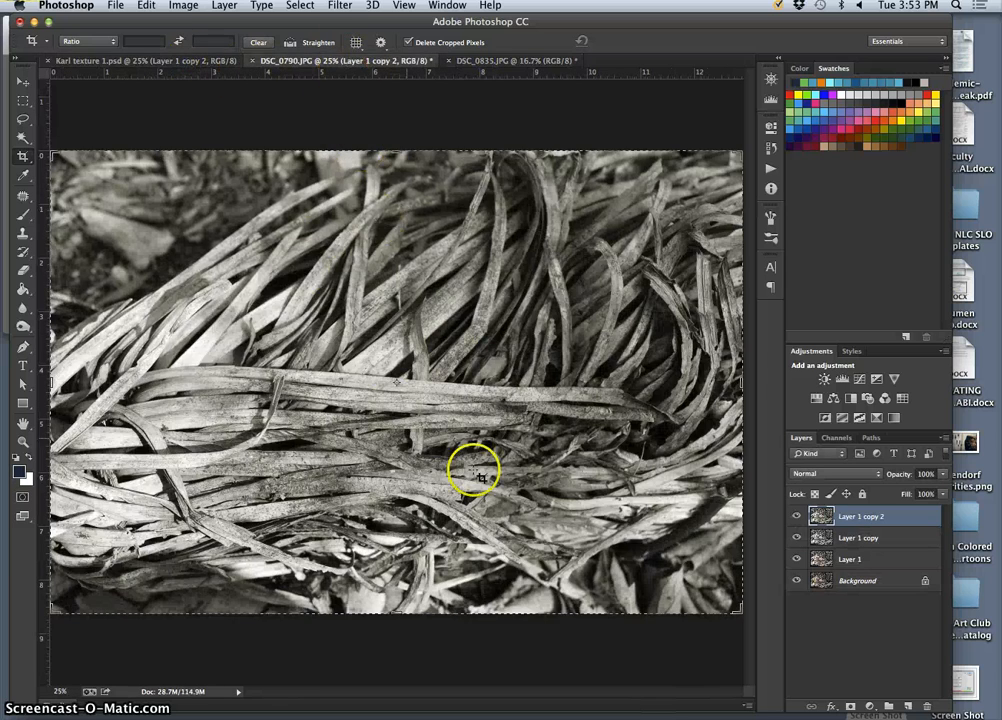
pyautogui.click(491, 62)
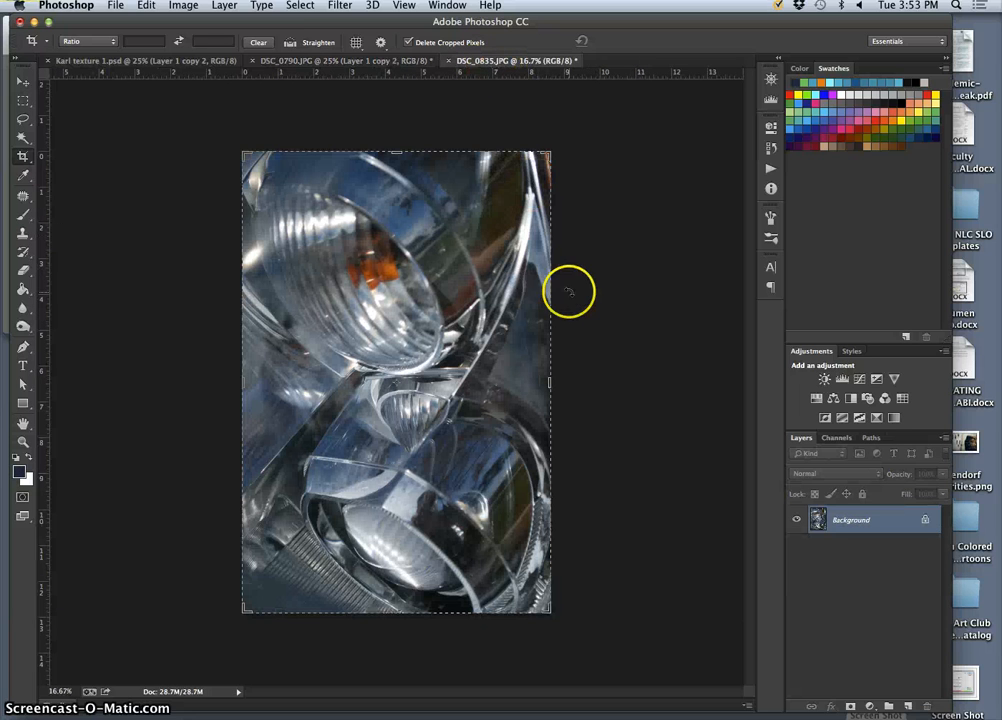
pyautogui.click(291, 62)
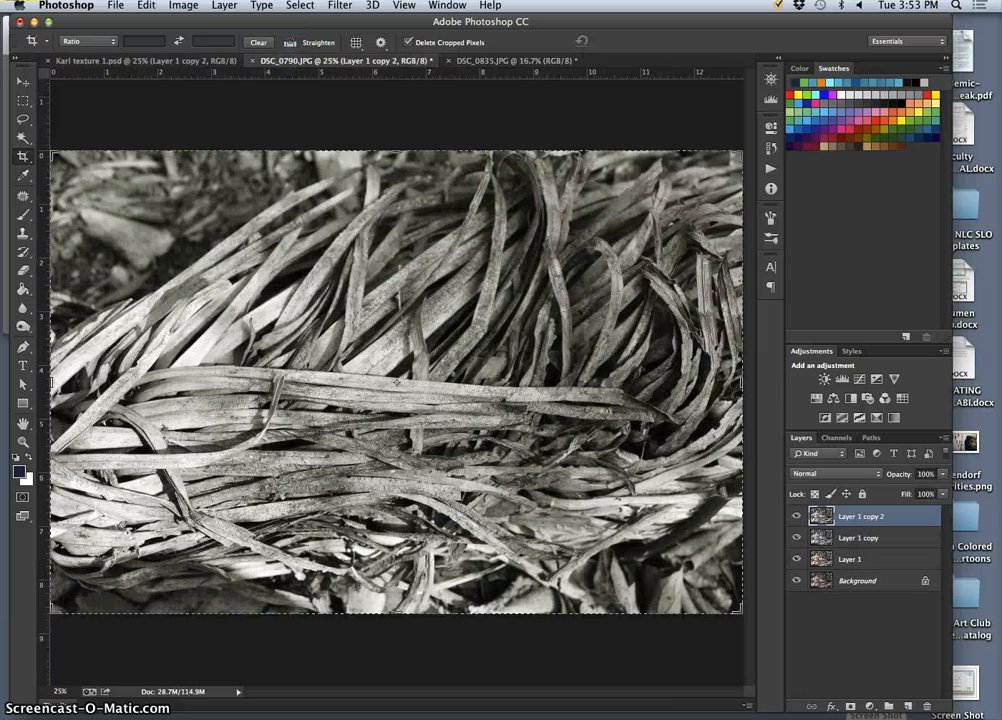
# - Save DSC_0790.JPG with its layers to the Desktop in Photoshop format, named with the author's first name followed by "texture 2"
pyautogui.click(116, 5)
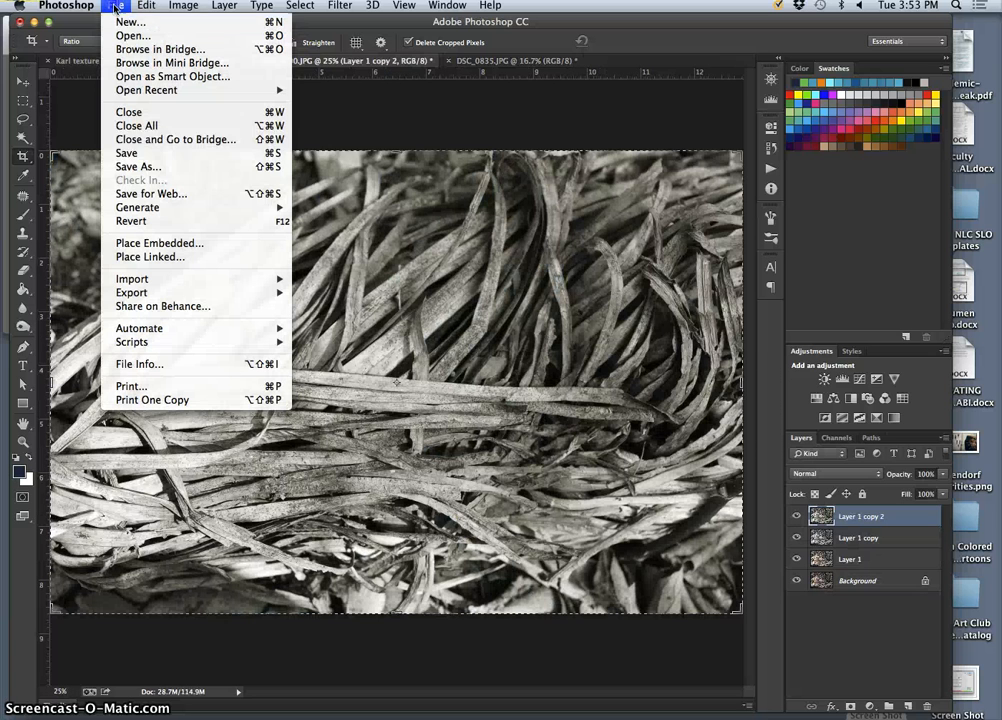
pyautogui.click(157, 170)
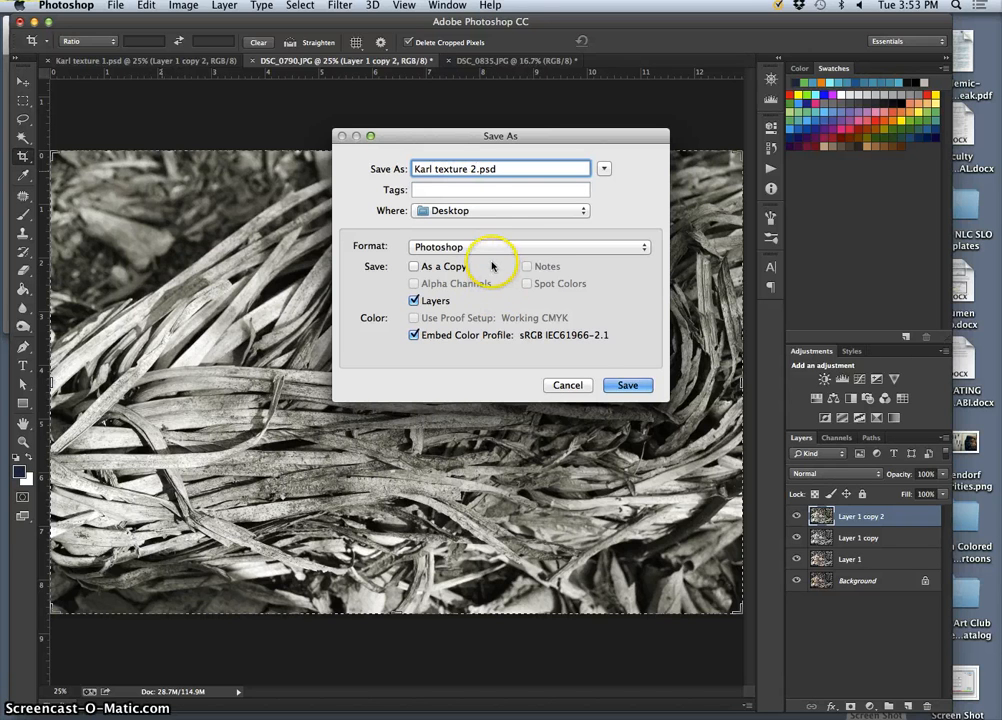
pyautogui.click(628, 384)
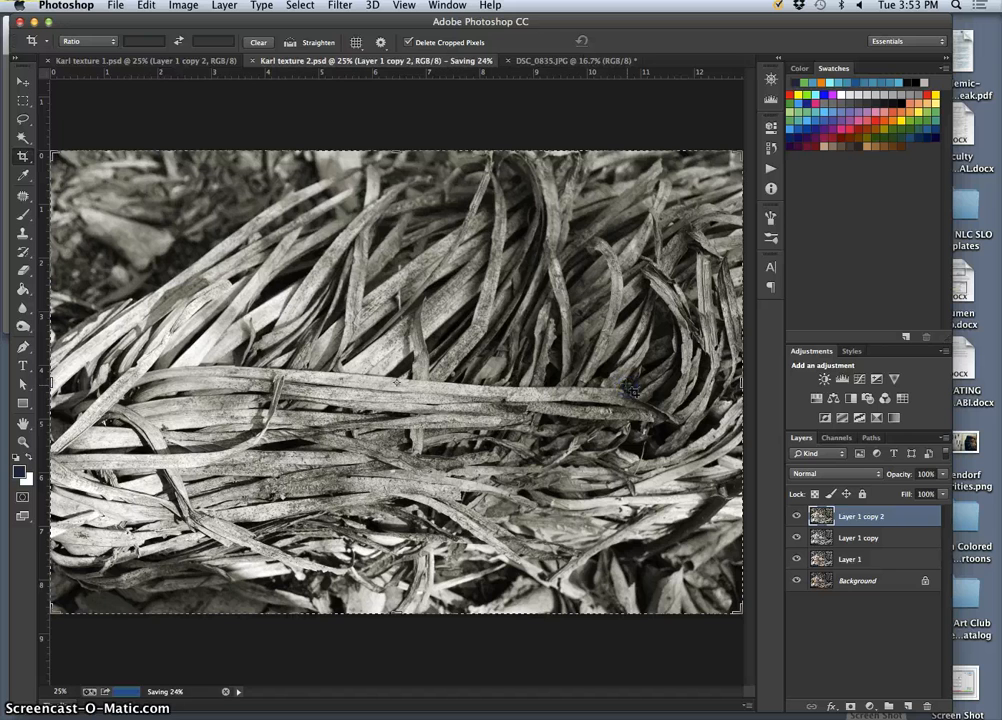
# - Duplicate the Background layer of DSC_0835.JPG and apply Levels to the copy with shadow input 18, midtone 1.22 and white output 254
pyautogui.click(563, 62)
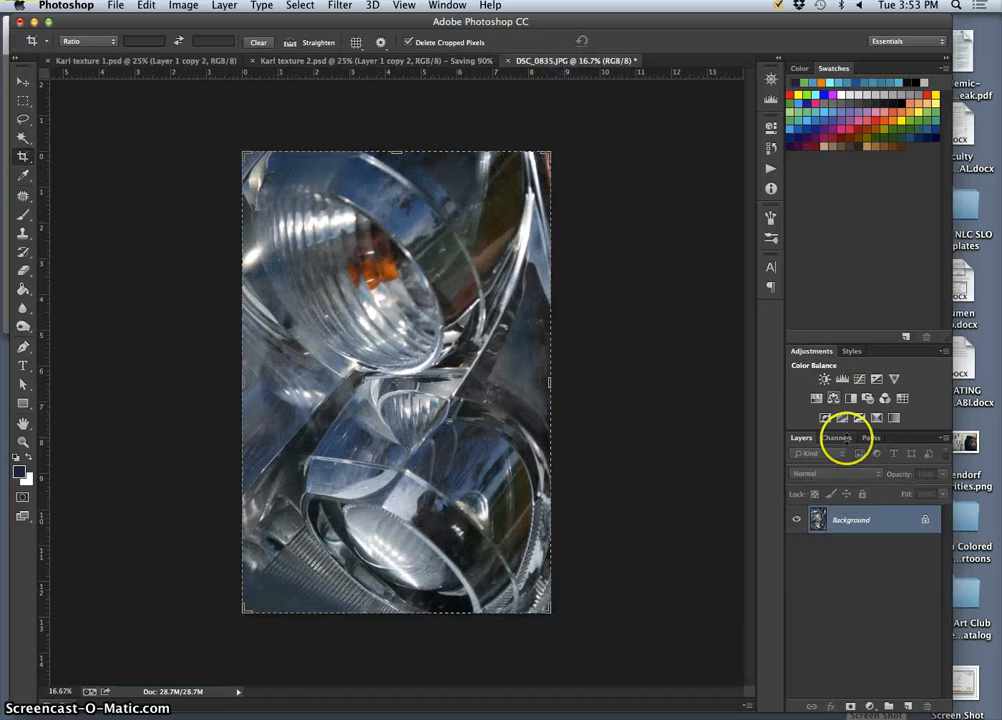
pyautogui.hotkey('ctrl', 'j')
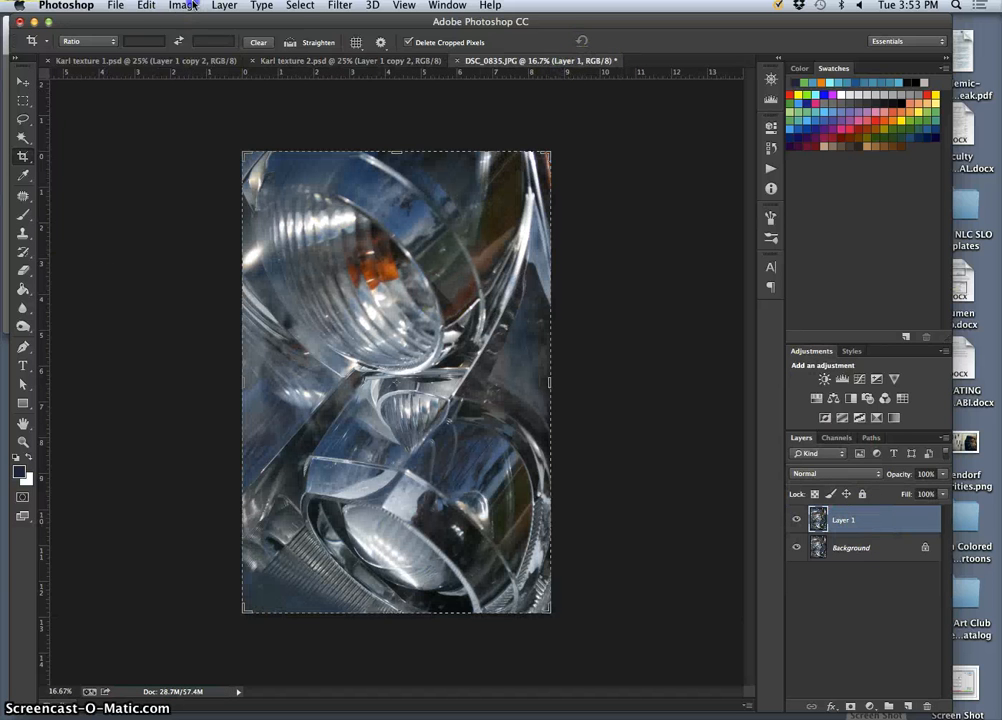
pyautogui.click(183, 6)
pyautogui.moveTo(200, 44)
pyautogui.click(405, 58)
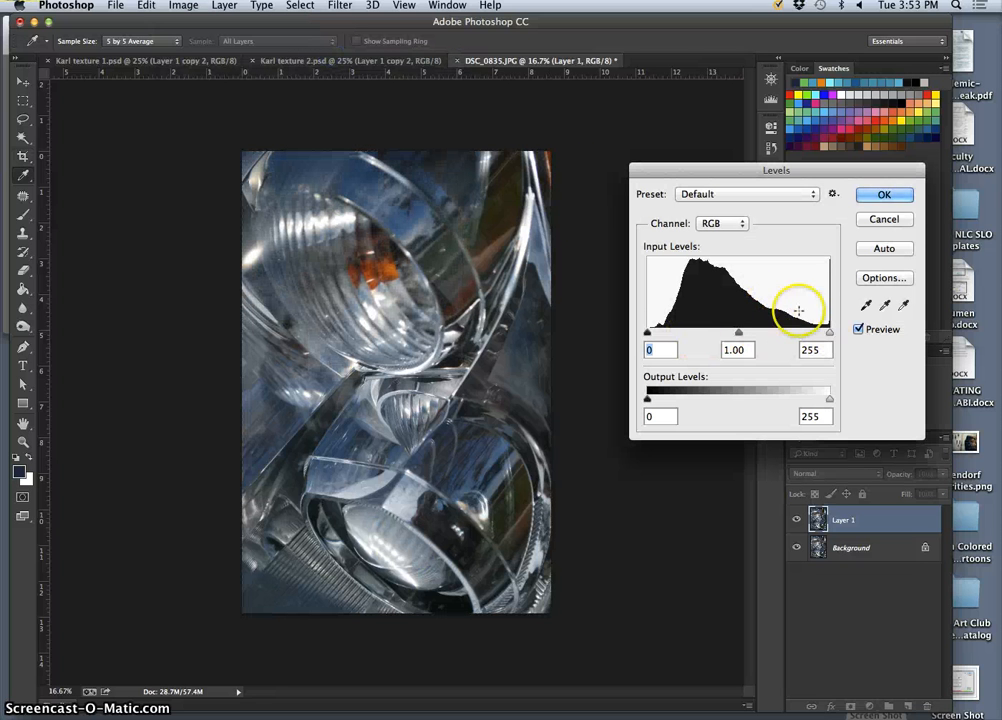
pyautogui.moveTo(649, 334); pyautogui.dragTo(657, 334)
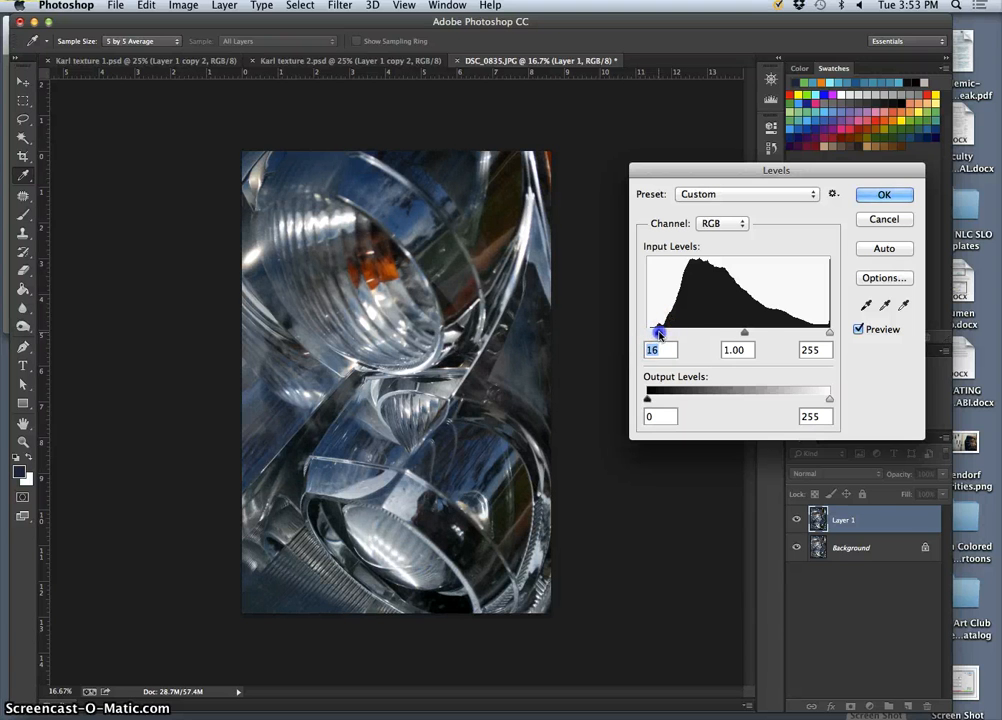
pyautogui.moveTo(745, 334); pyautogui.dragTo(735, 335)
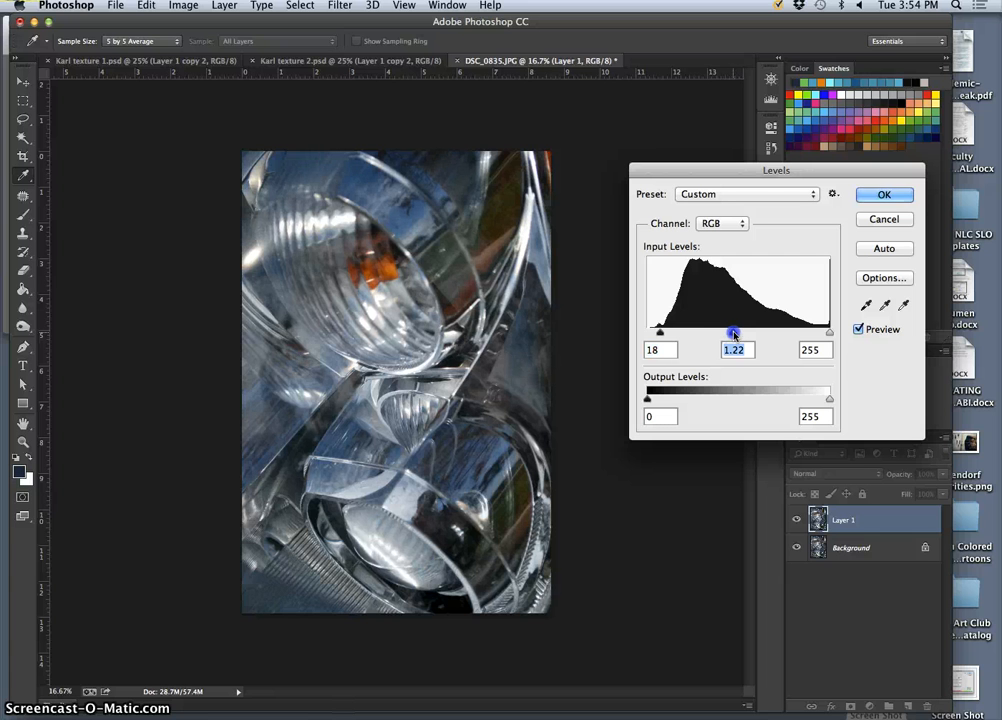
pyautogui.moveTo(829, 398); pyautogui.dragTo(822, 398)
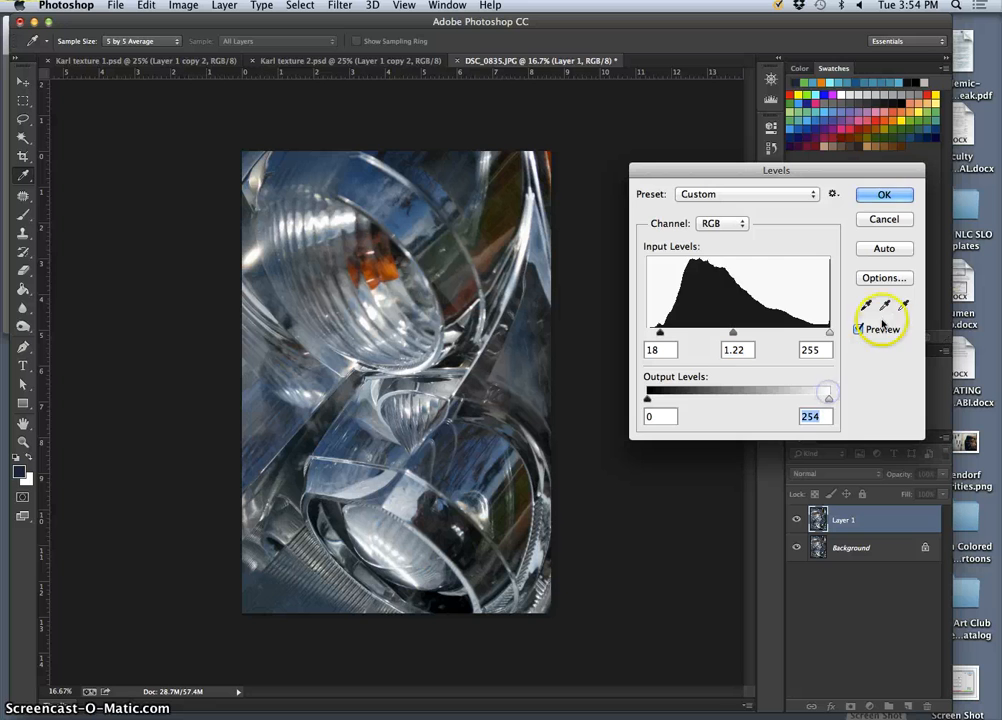
pyautogui.click(884, 195)
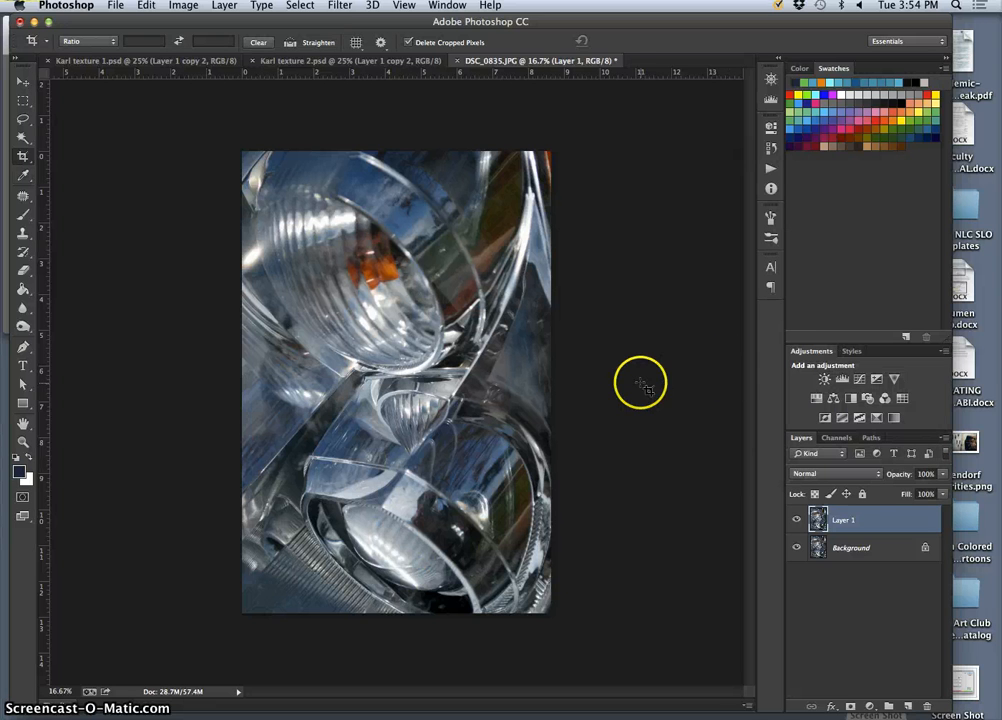
# - Duplicate the Levels-adjusted layer of DSC_0835.JPG and set the copy's saturation to -100 with Hue/Saturation
pyautogui.press('super+j')
pyautogui.click(183, 5)
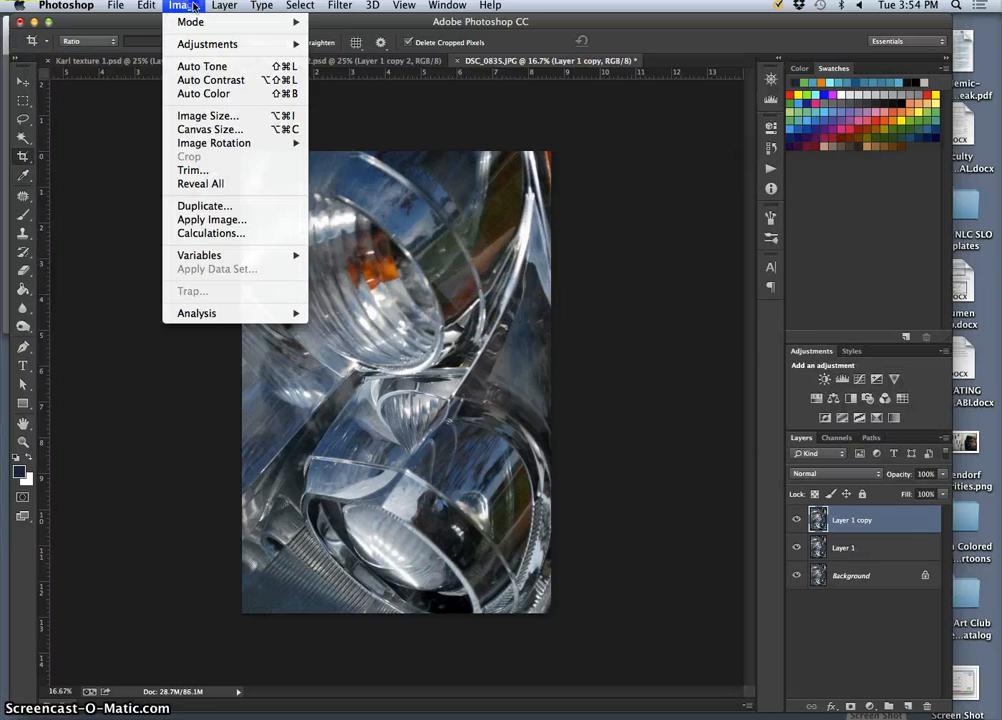
pyautogui.moveTo(207, 44)
pyautogui.click(369, 121)
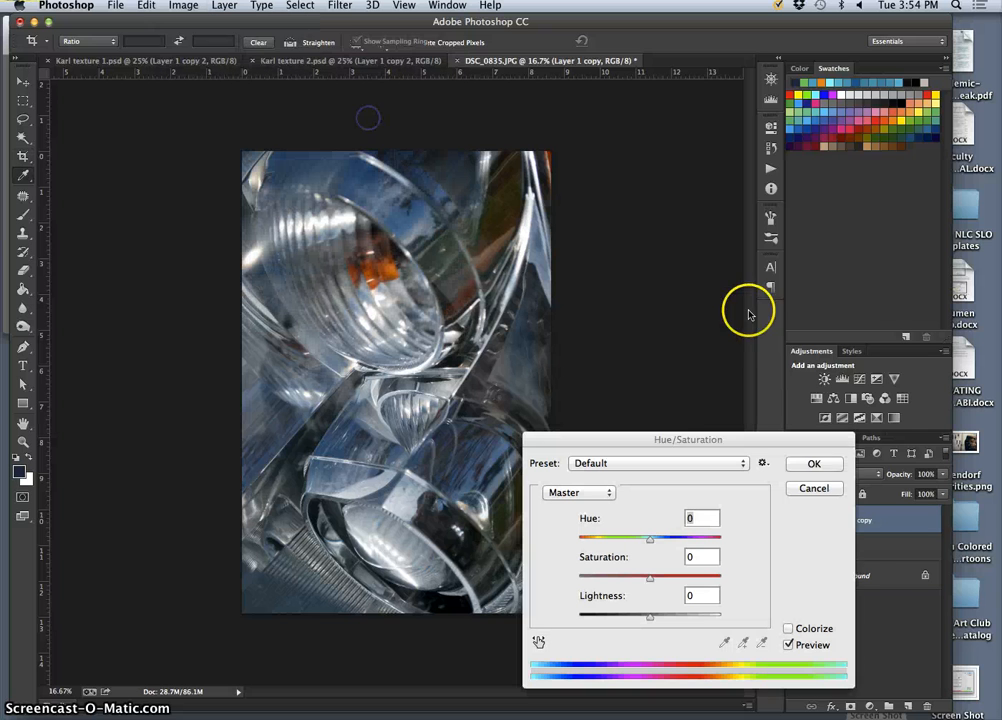
pyautogui.moveTo(650, 577); pyautogui.dragTo(566, 578)
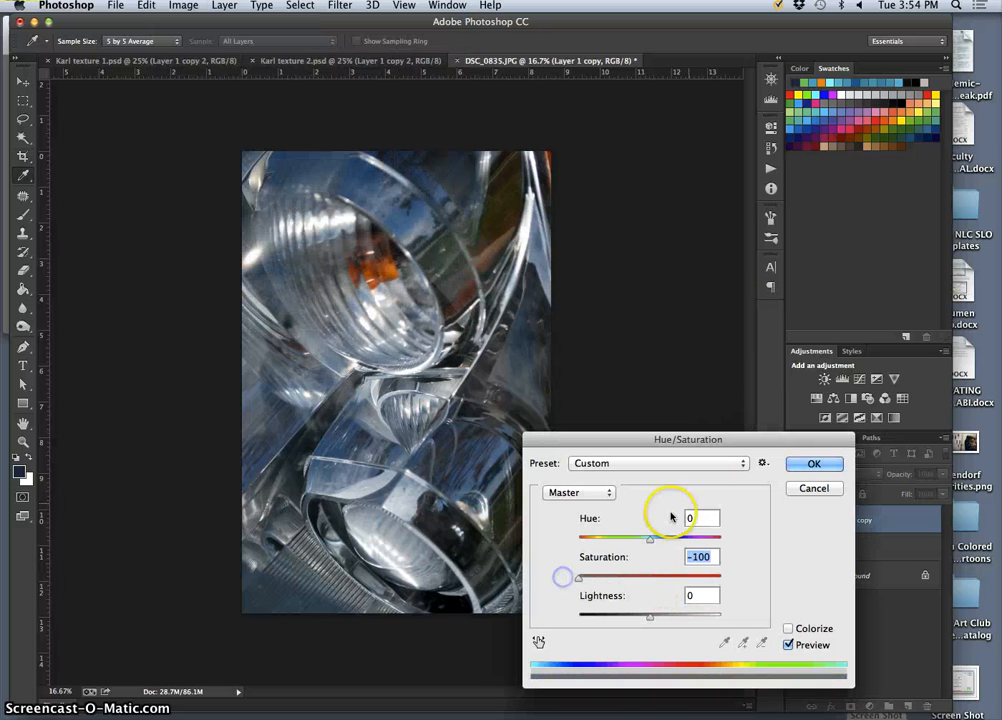
pyautogui.click(814, 463)
pyautogui.press('c')
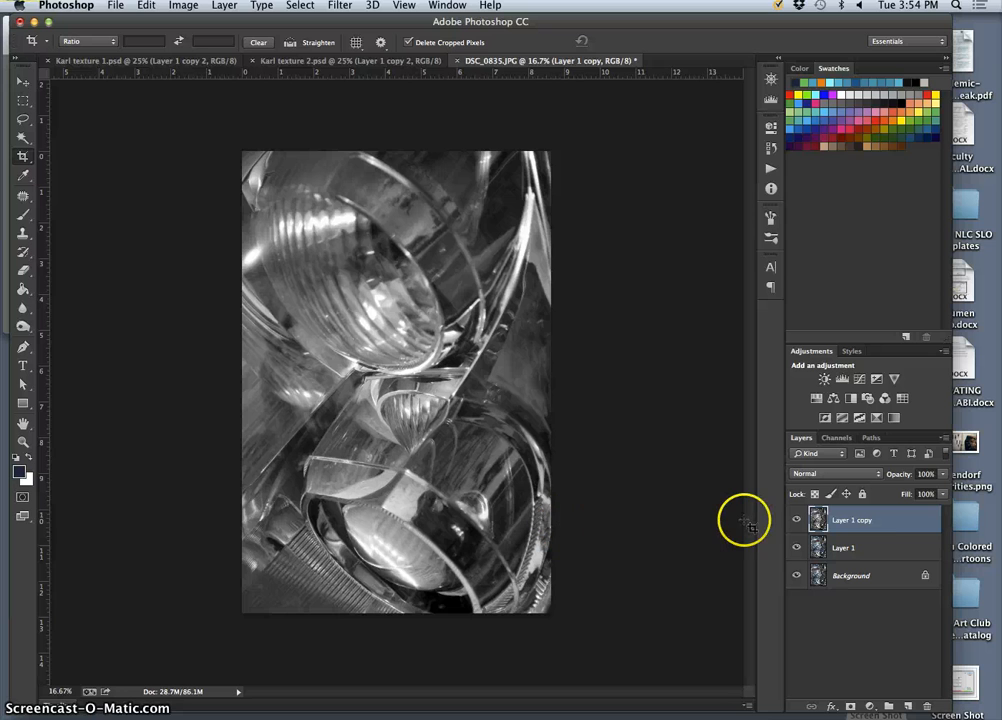
pyautogui.click(285, 43)
# - Duplicate the desaturated layer of DSC_0835.JPG and colorize the copy in Hue/Saturation with hue 47 and a low saturation
pyautogui.press('super+j')
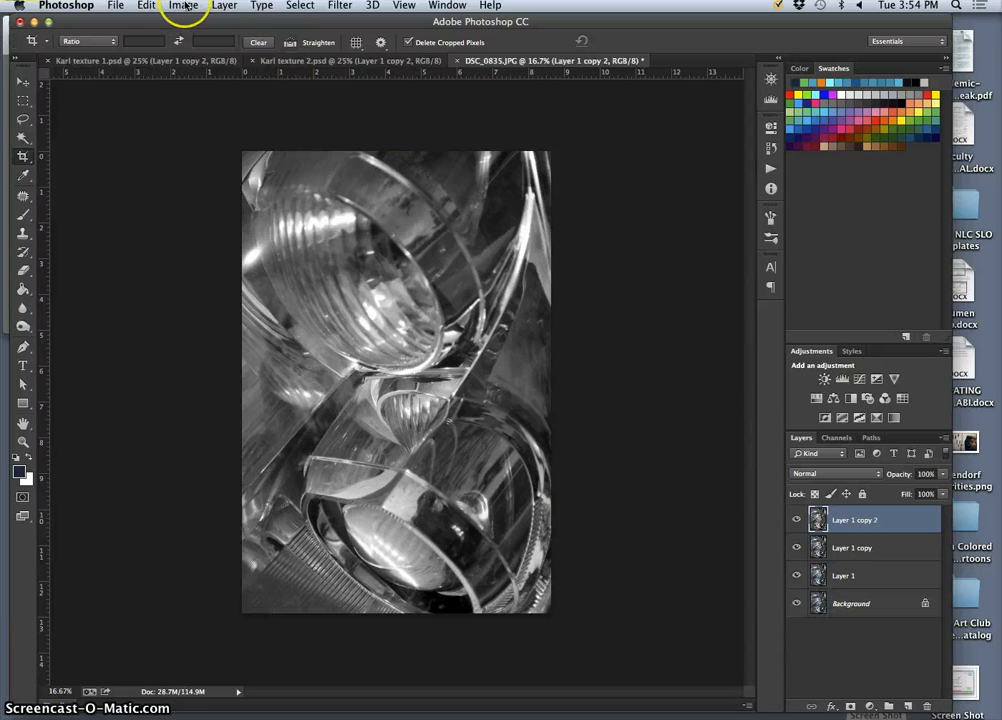
pyautogui.click(183, 6)
pyautogui.moveTo(235, 42)
pyautogui.click(350, 118)
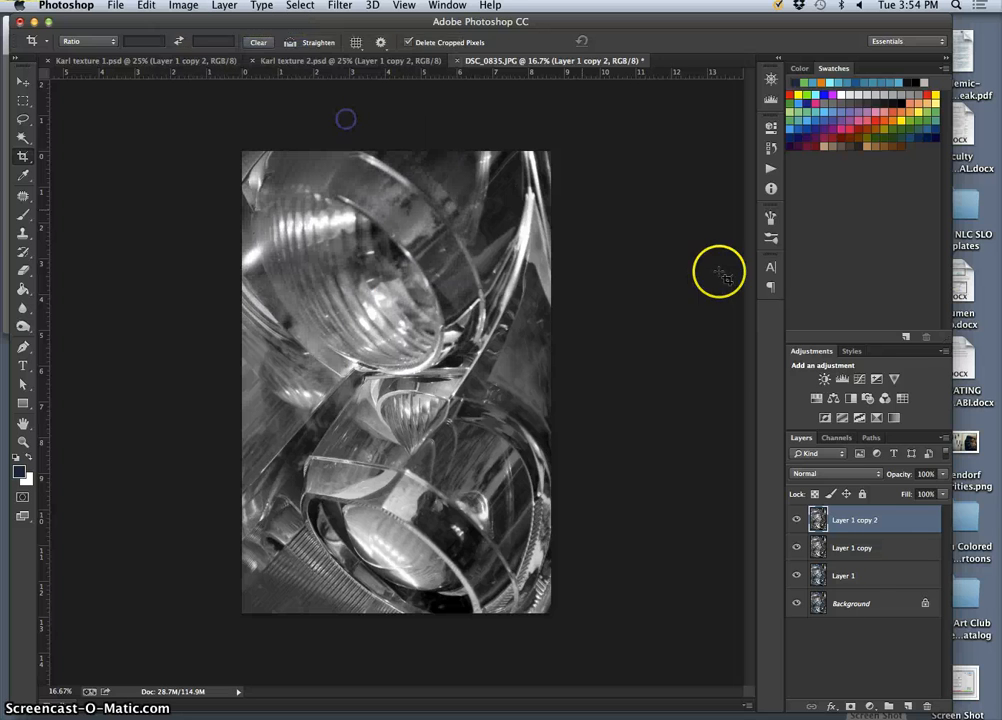
pyautogui.moveTo(653, 541); pyautogui.dragTo(604, 541)
pyautogui.click(786, 628)
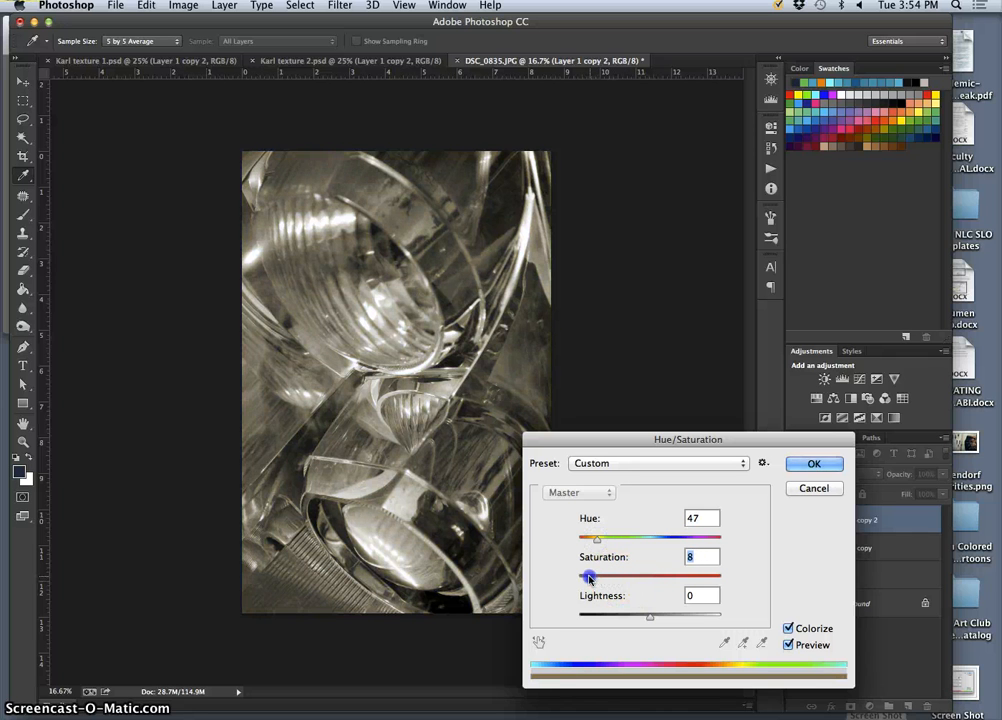
pyautogui.click(814, 464)
pyautogui.press('c')
pyautogui.press('super+equal')
pyautogui.press('super+equal')
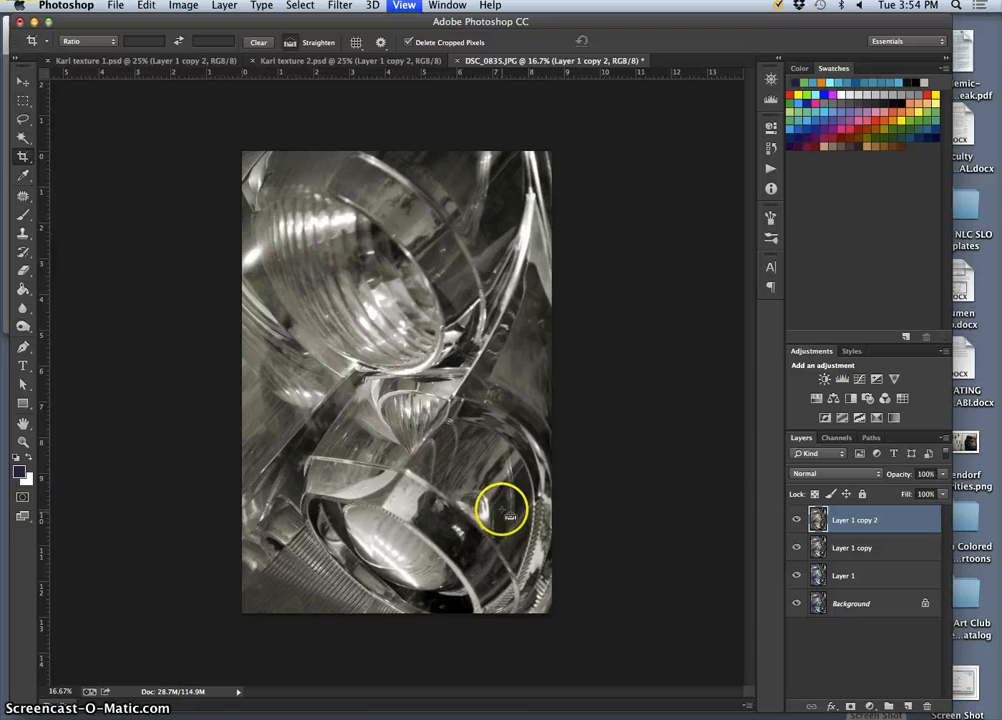
# - Save DSC_0835.JPG with its layers to the Desktop in Photoshop format, named with the author's first name followed by "texture 3"
pyautogui.scroll(-10, 511, 508)
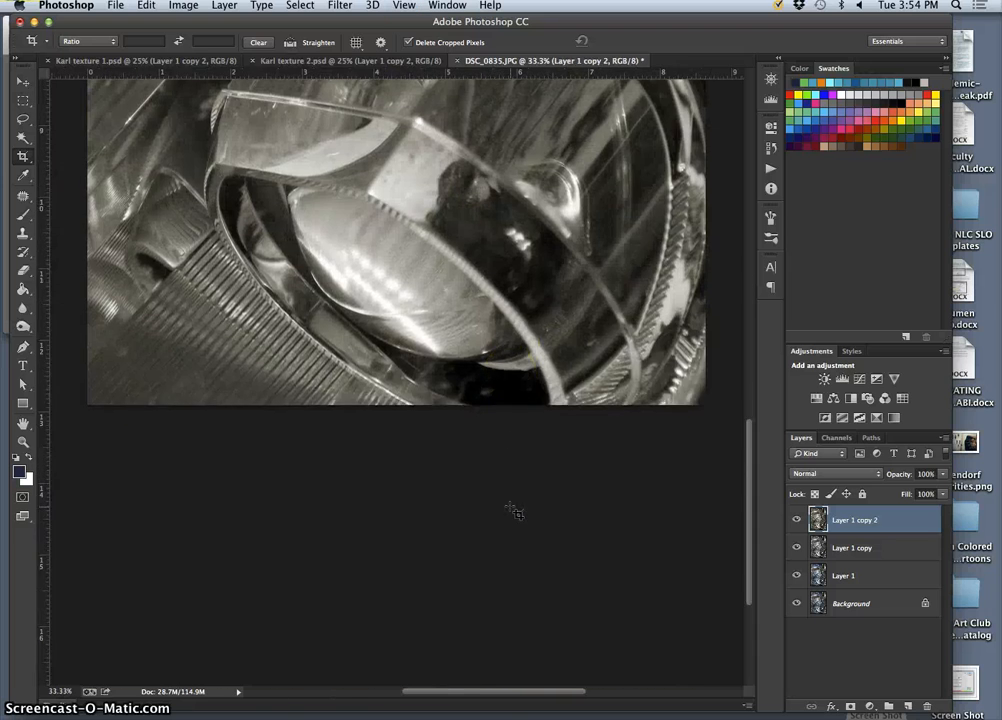
pyautogui.scroll(9, 511, 508)
pyautogui.click(116, 5)
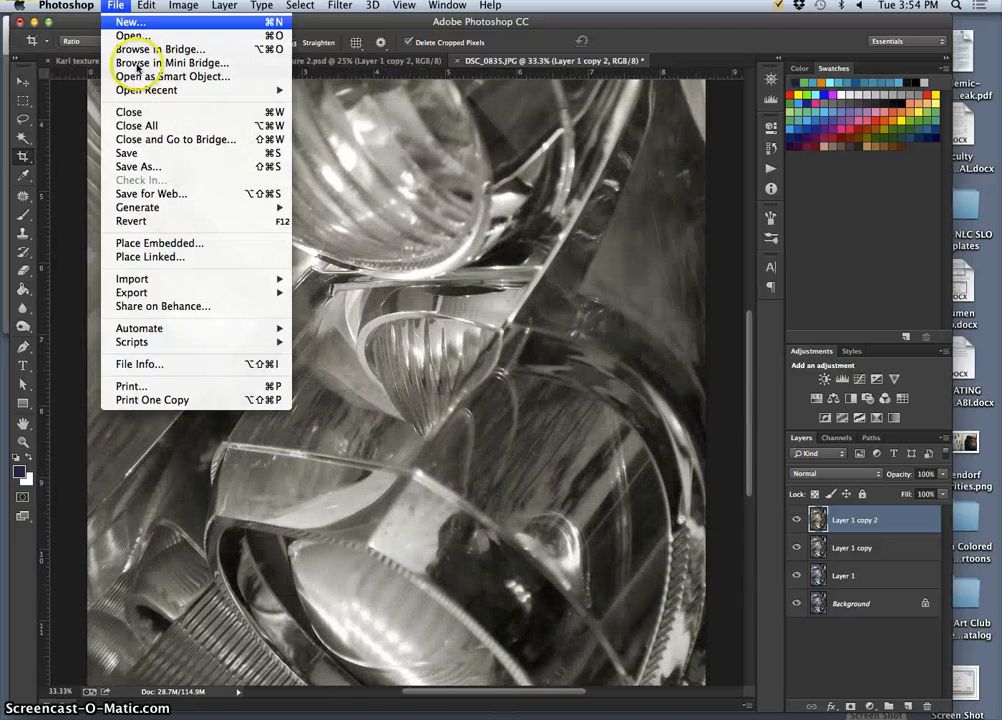
pyautogui.click(134, 165)
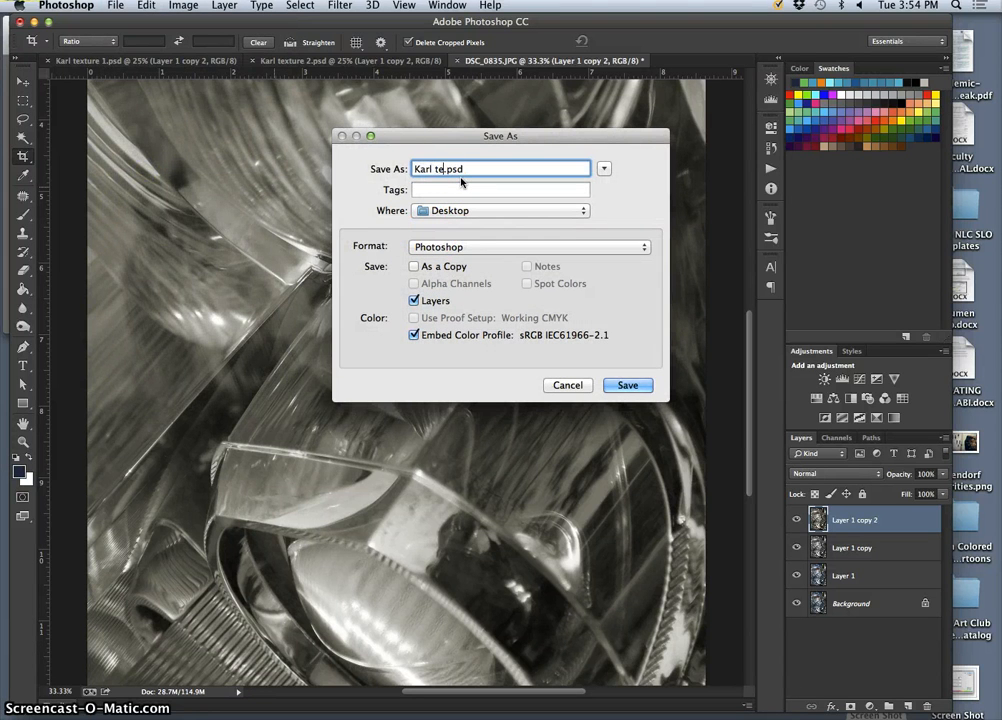
pyautogui.write('Karl texture 3')
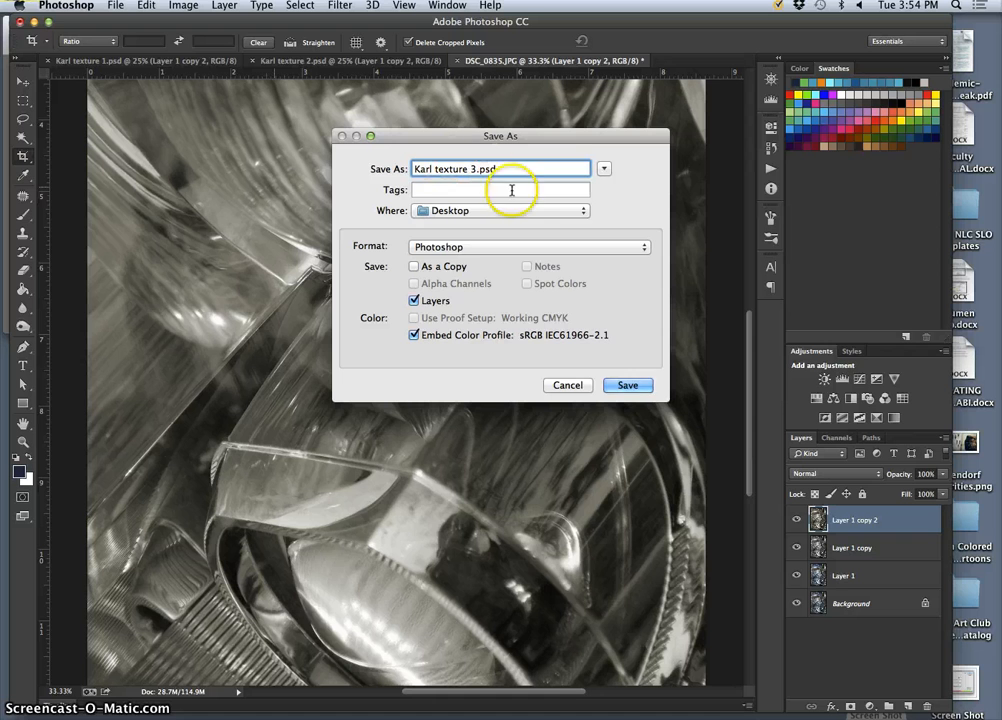
pyautogui.click(626, 388)
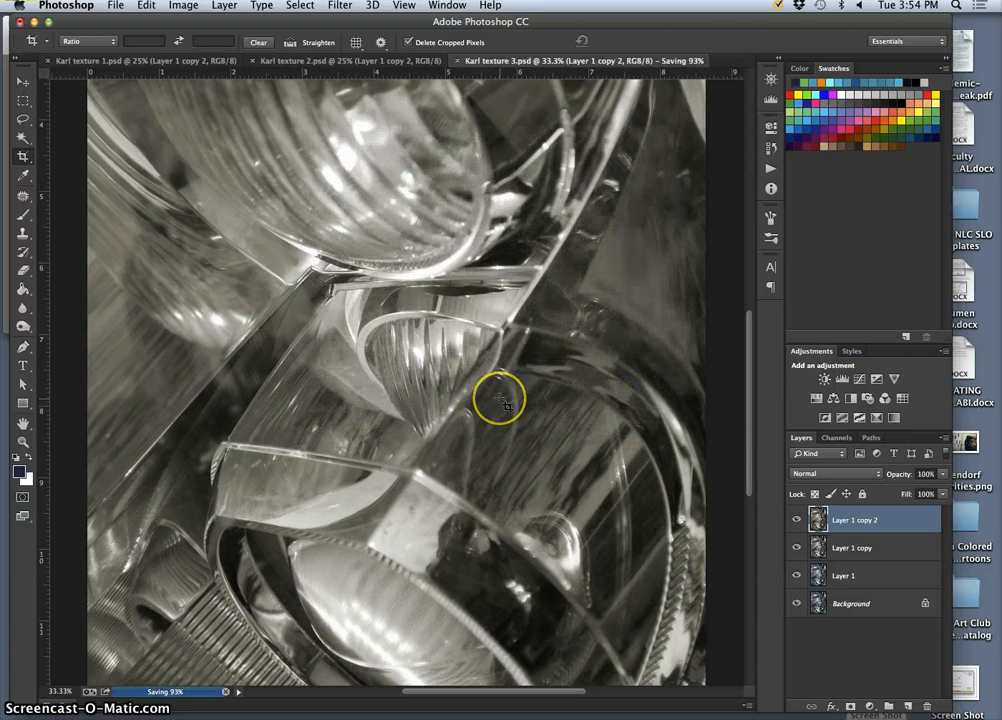
# - Examine the tinted glass image closely and as a whole to find an area suitable for a tighter composition
pyautogui.press('super+minus')
pyautogui.press('super+minus')
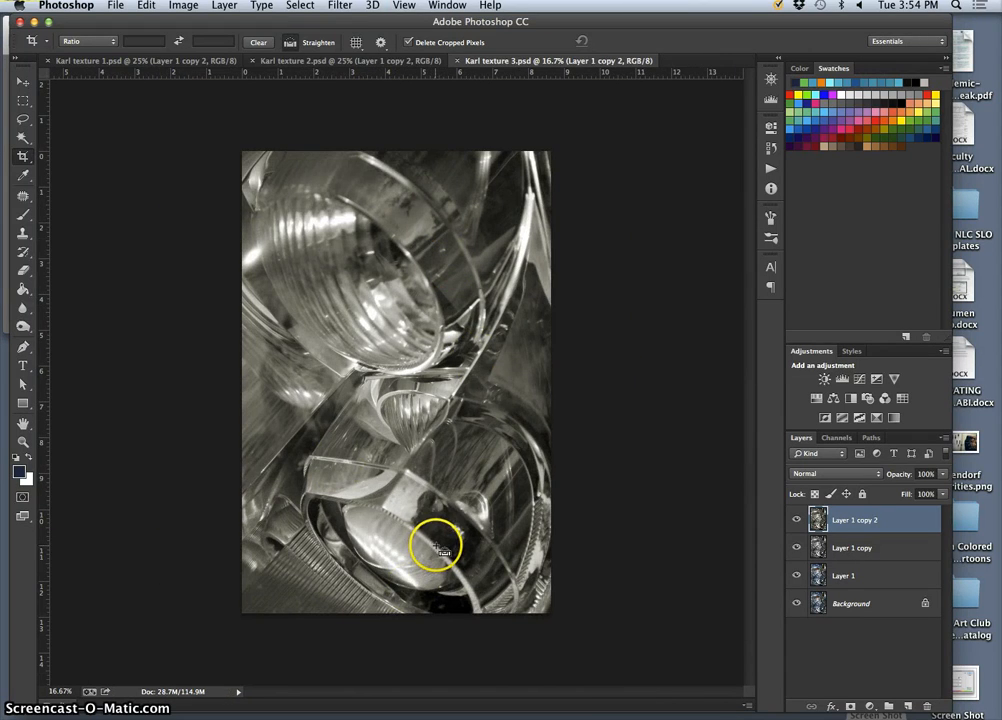
pyautogui.press('super+plus')
pyautogui.press('super+plus')
pyautogui.scroll(-5, 437, 548)
pyautogui.scroll(3, 437, 548)
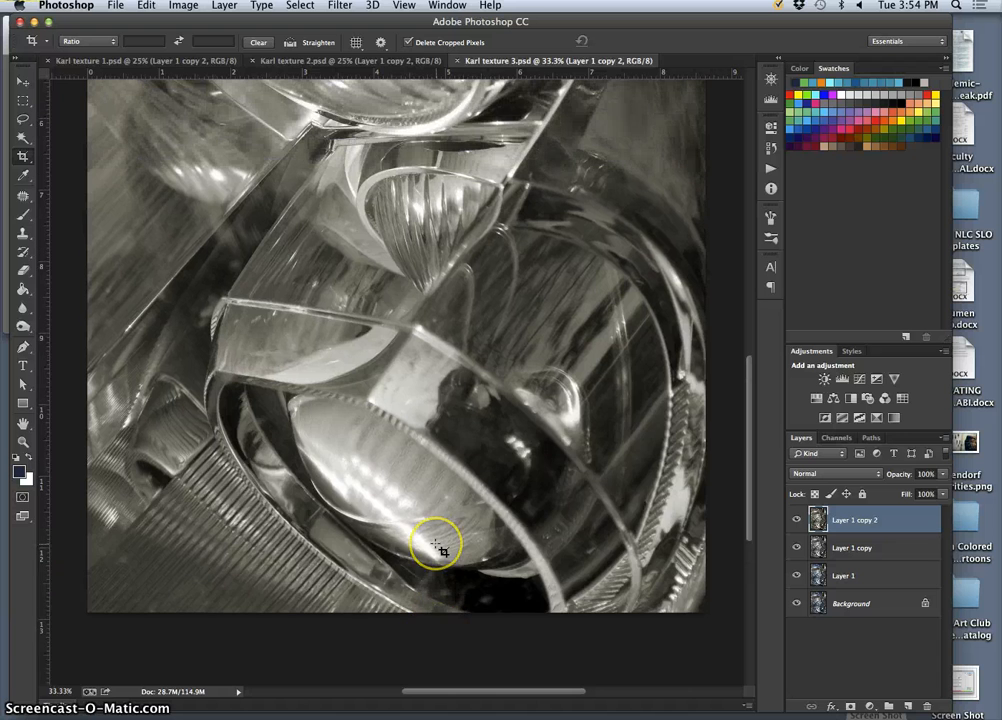
pyautogui.scroll(4, 440, 549)
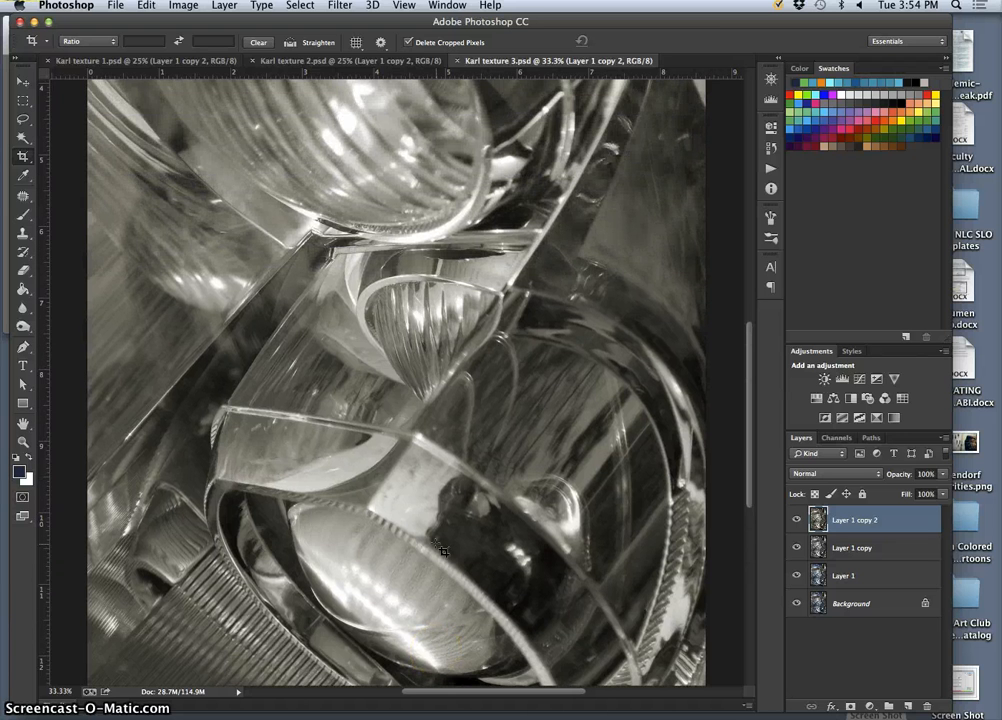
pyautogui.scroll(5, 440, 549)
pyautogui.scroll(-10, 440, 549)
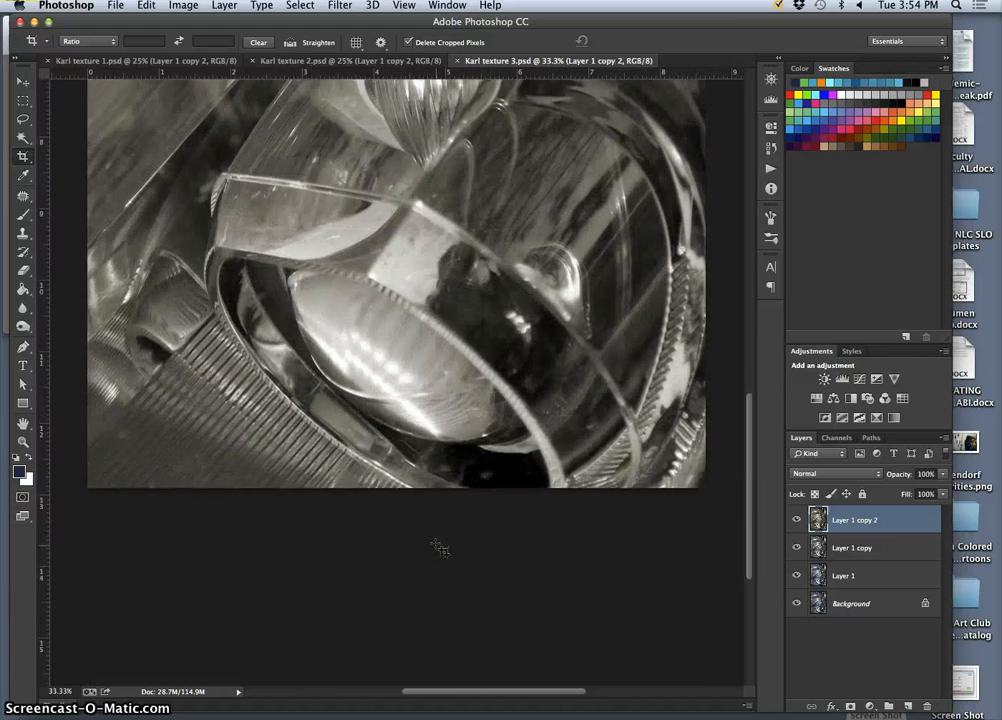
pyautogui.scroll(10, 440, 549)
pyautogui.press('super+plus')
pyautogui.press('super+plus')
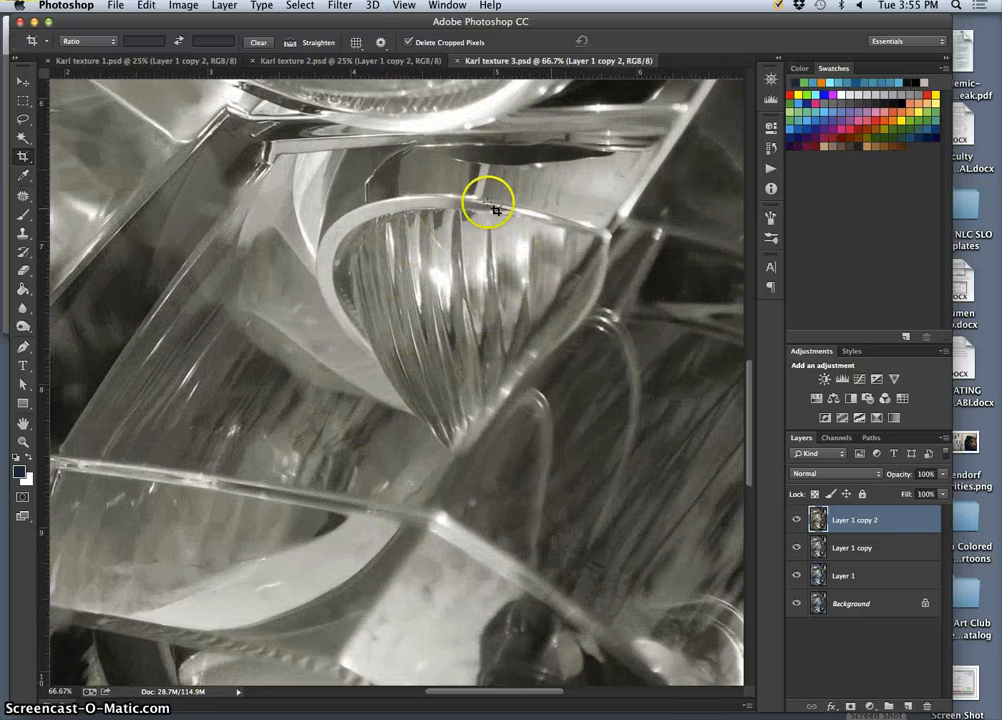
pyautogui.press('super+minus')
pyautogui.press('super+minus')
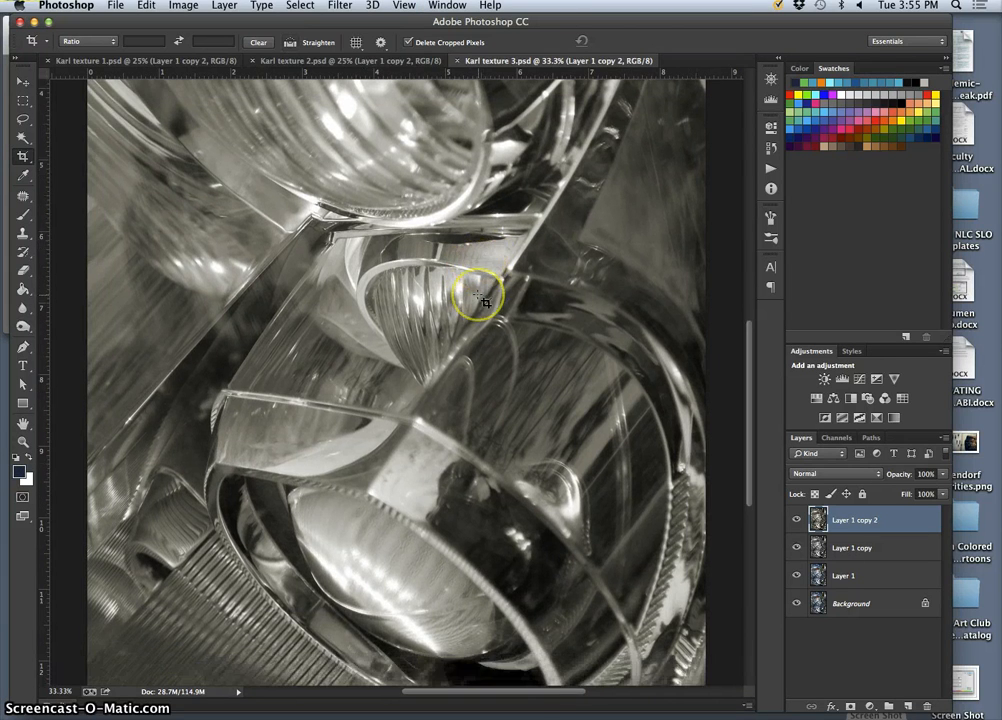
pyautogui.press('super+minus')
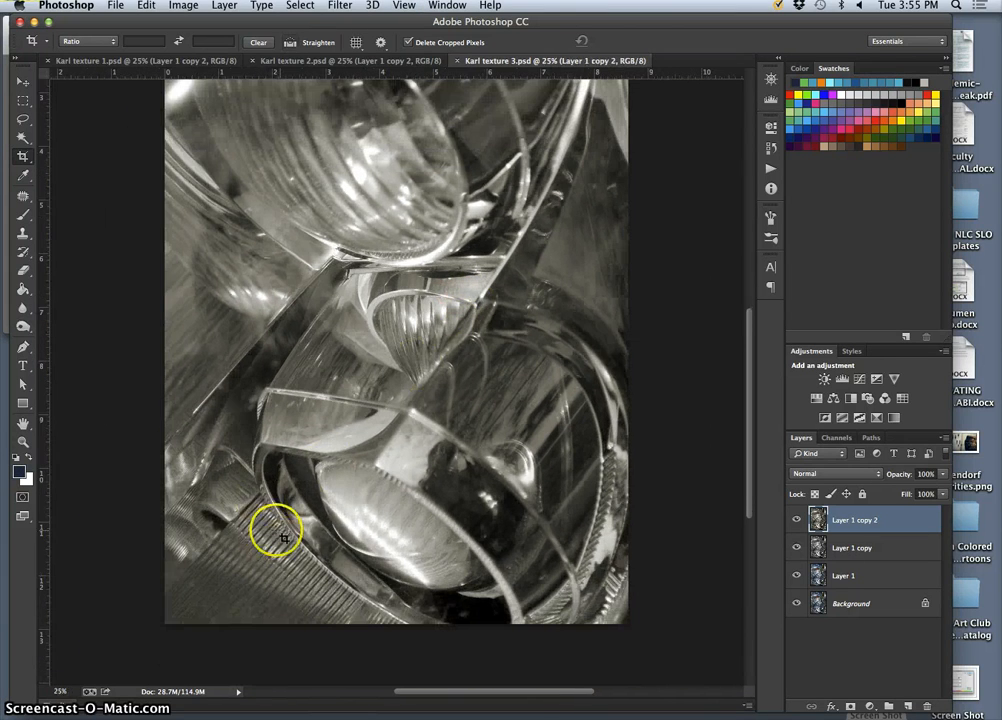
pyautogui.press('super+plus')
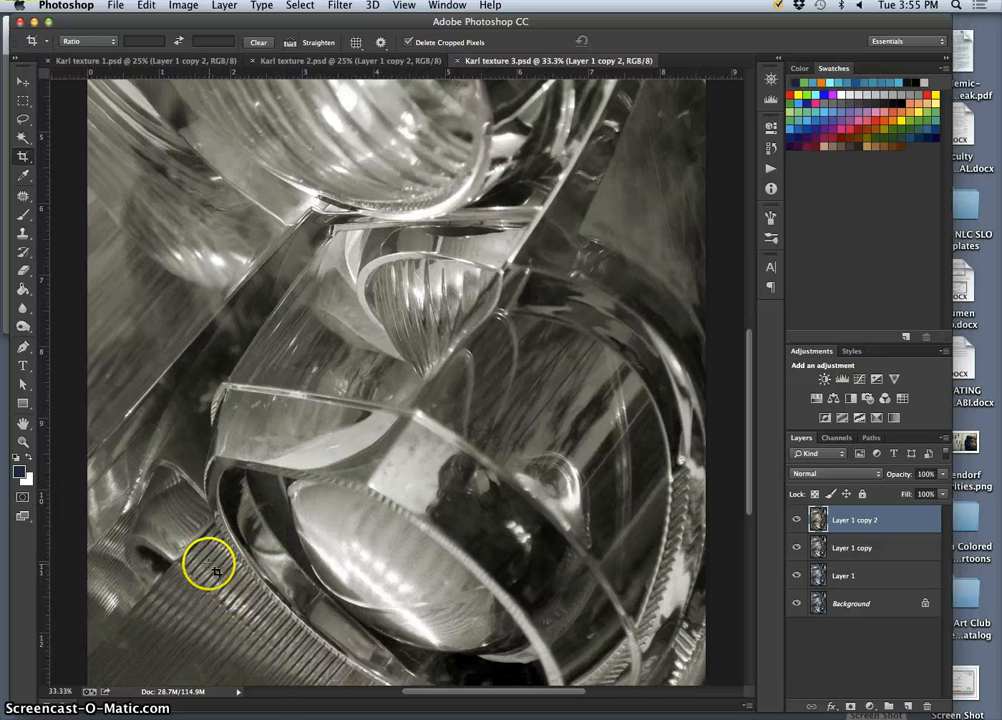
pyautogui.press('super+minus')
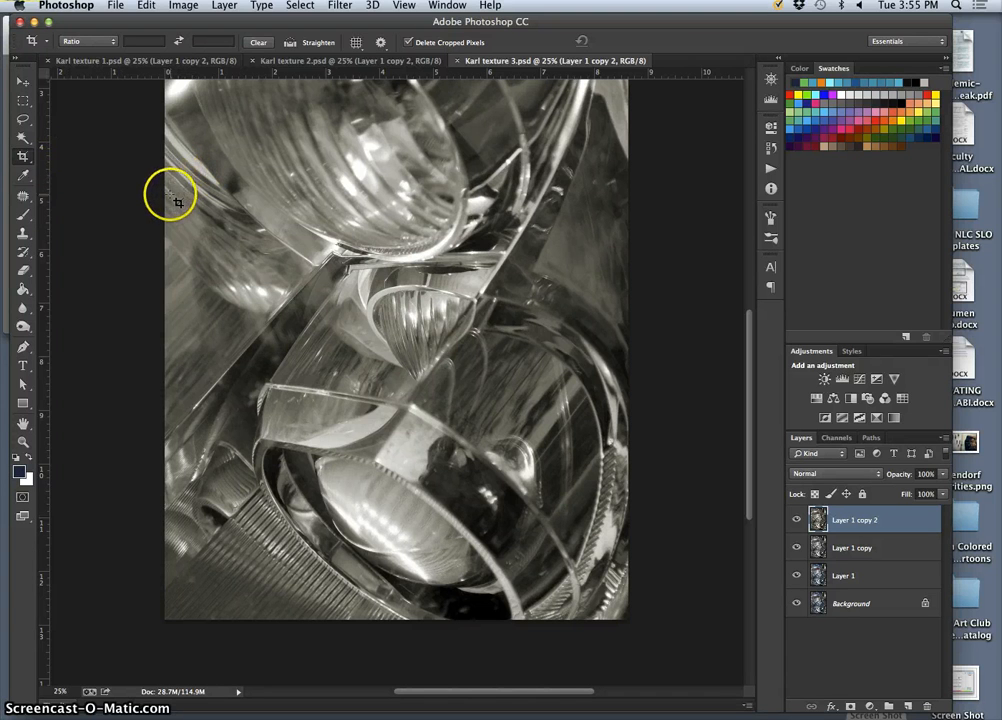
# - Crop the image to a square about 6.4 ruler units wide around the large glass oval in its lower part
pyautogui.moveTo(173, 207); pyautogui.dragTo(625, 626)
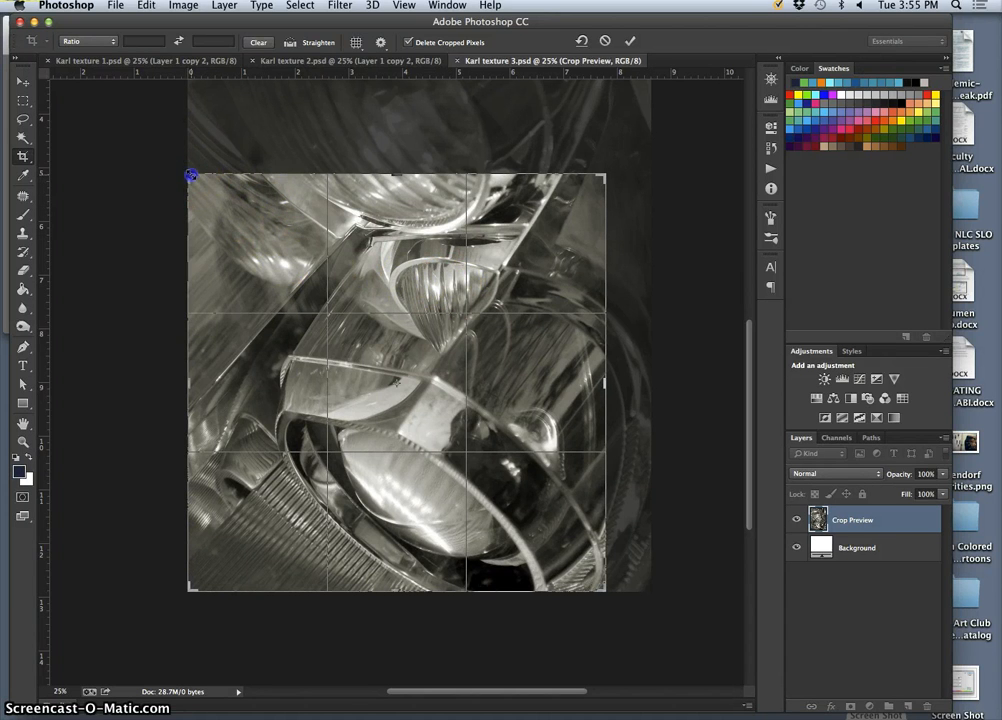
pyautogui.moveTo(191, 176); pyautogui.dragTo(229, 198)
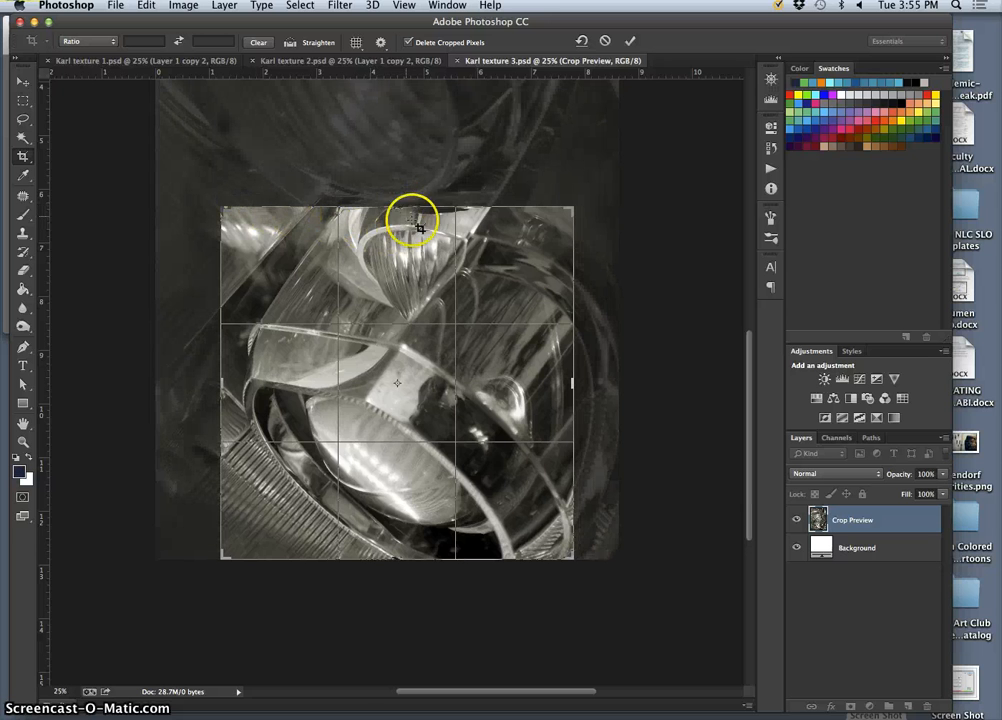
pyautogui.moveTo(586, 199)
pyautogui.mouseDown()
pyautogui.moveTo(558, 188)
pyautogui.moveTo(595, 218)
pyautogui.moveTo(577, 206)
pyautogui.mouseUp()
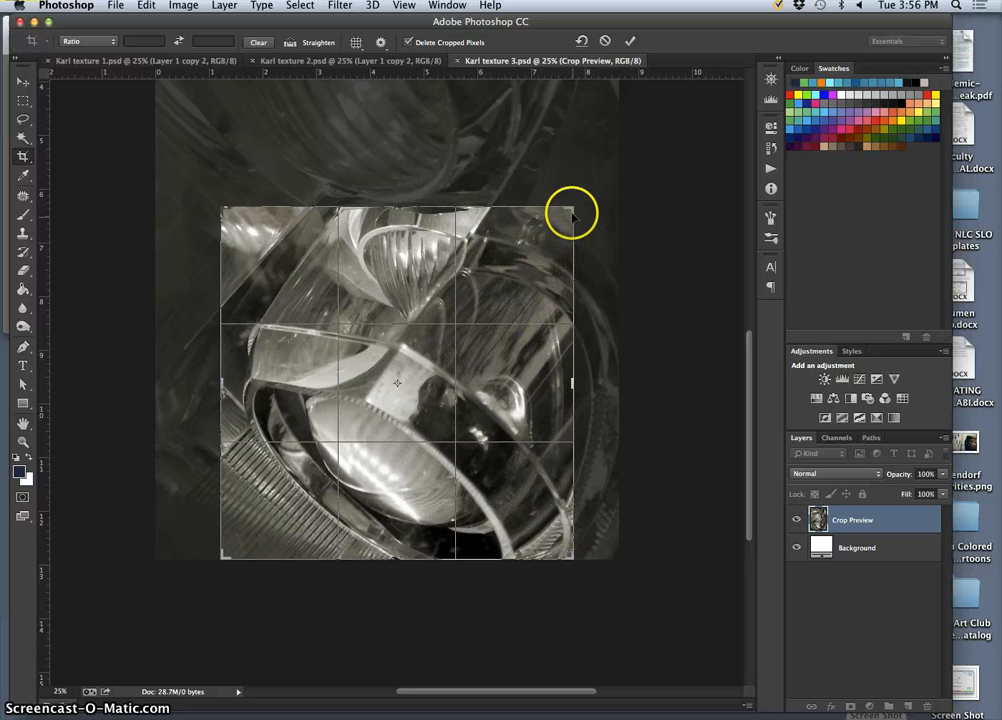
pyautogui.moveTo(570, 207)
pyautogui.mouseDown()
pyautogui.moveTo(555, 217)
pyautogui.moveTo(569, 211)
pyautogui.mouseUp()
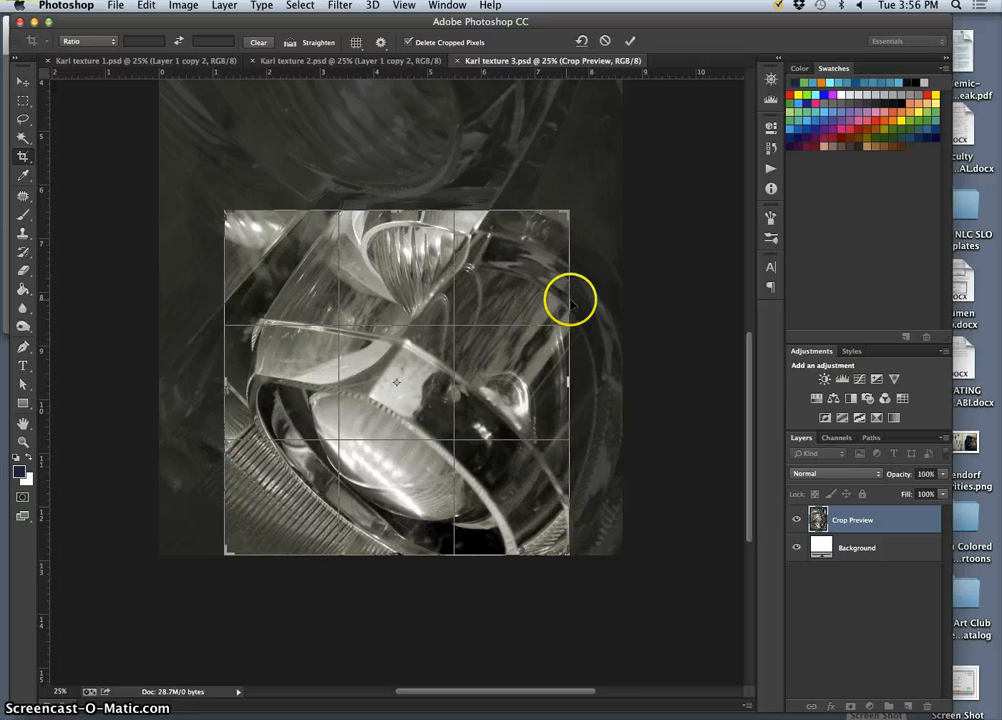
pyautogui.press('Return')
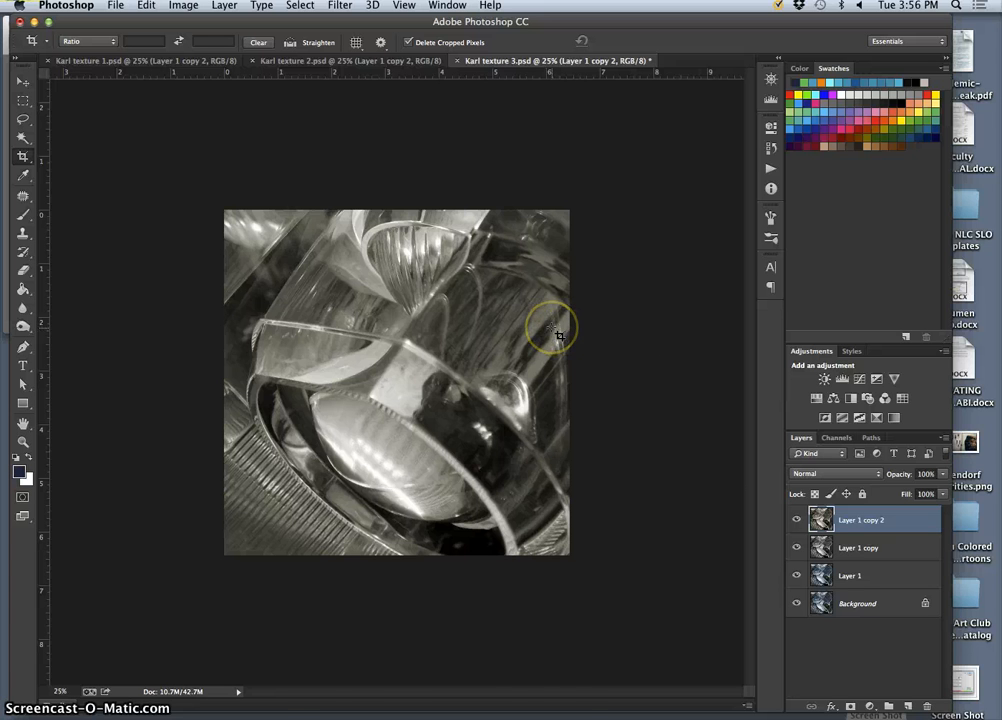
# - Compare the full image with the cropped one by undoing and redoing the crop
pyautogui.press('super+z')
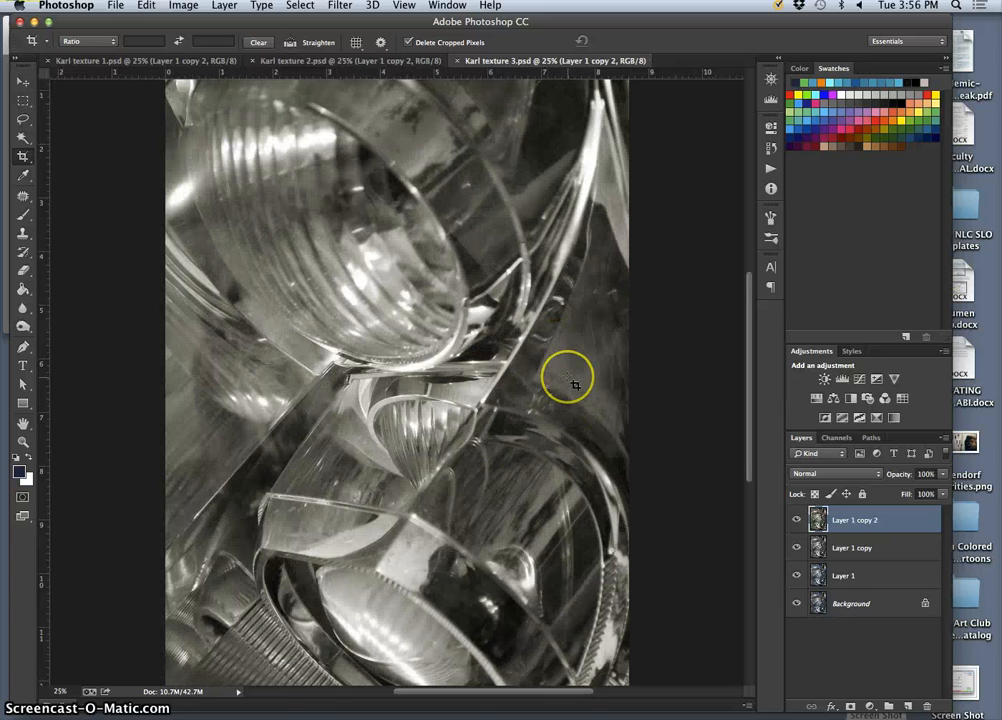
pyautogui.scroll(-4, 568, 377)
pyautogui.press('super+z')
pyautogui.press('super+z')
pyautogui.press('super+z')
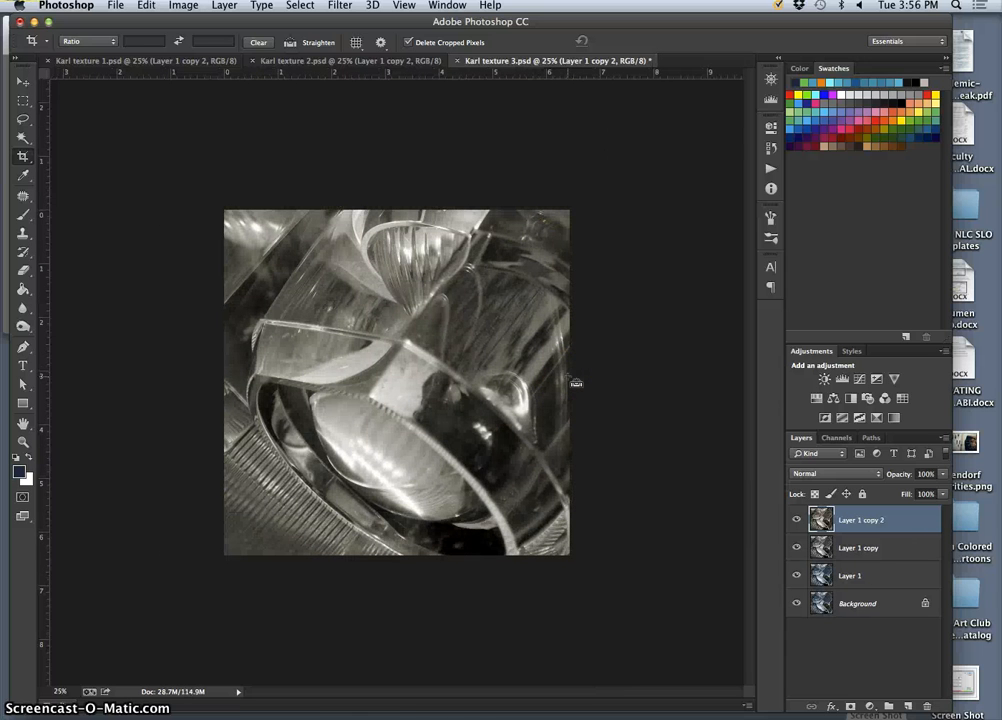
# - Revert the image to the last Hue/Saturation state in its history, leaving crop mode for the Lasso tool first
pyautogui.click(771, 148)
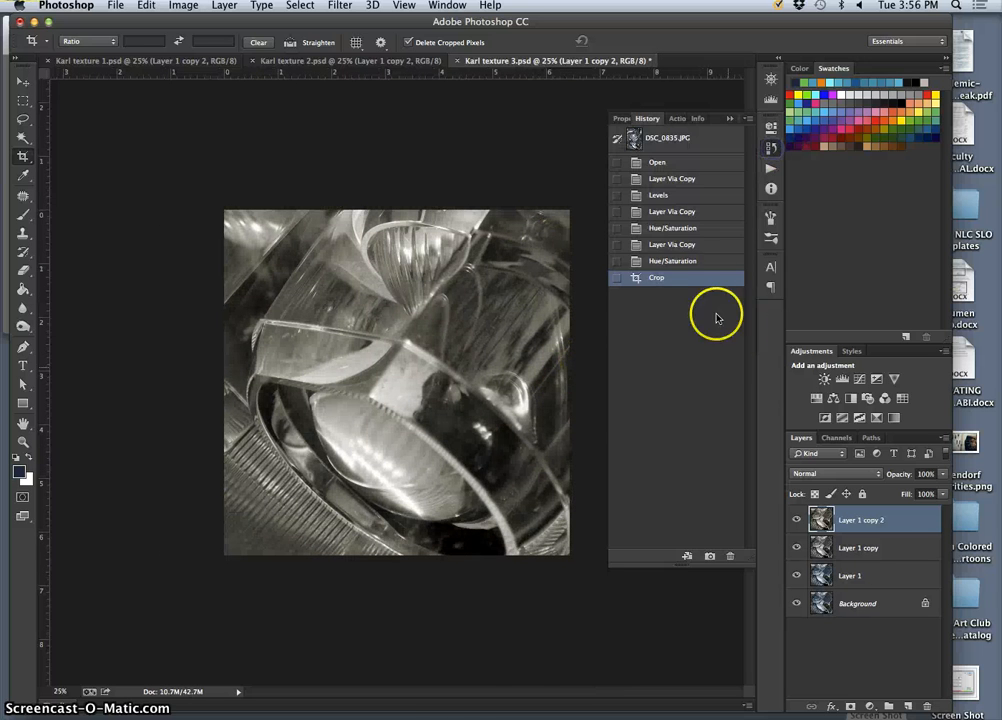
pyautogui.click(678, 262)
pyautogui.click(678, 279)
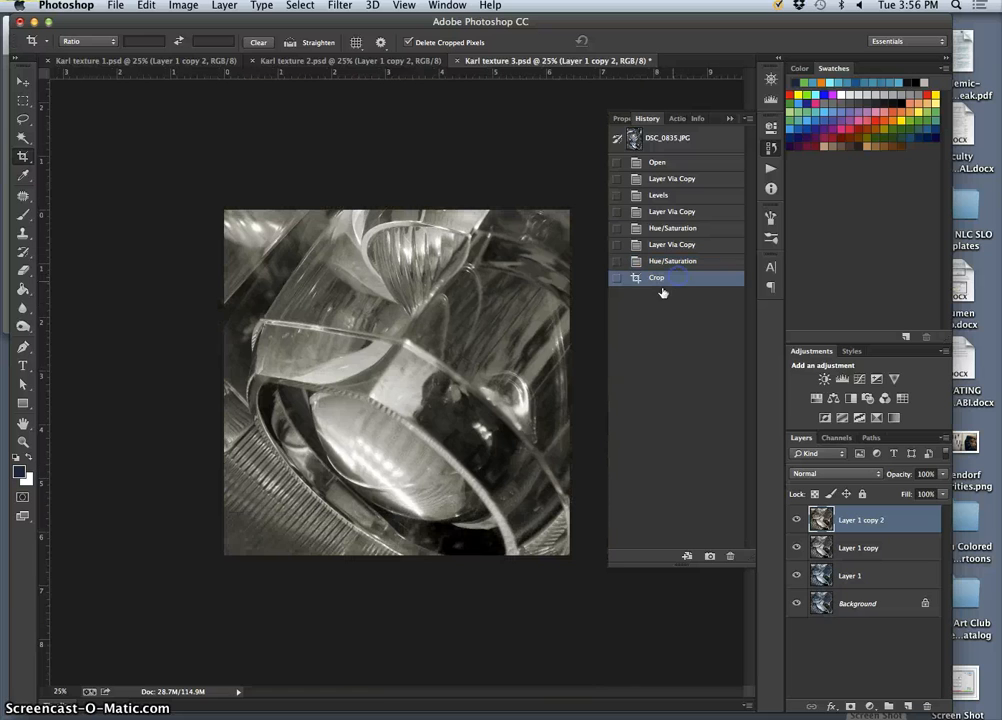
pyautogui.click(568, 357)
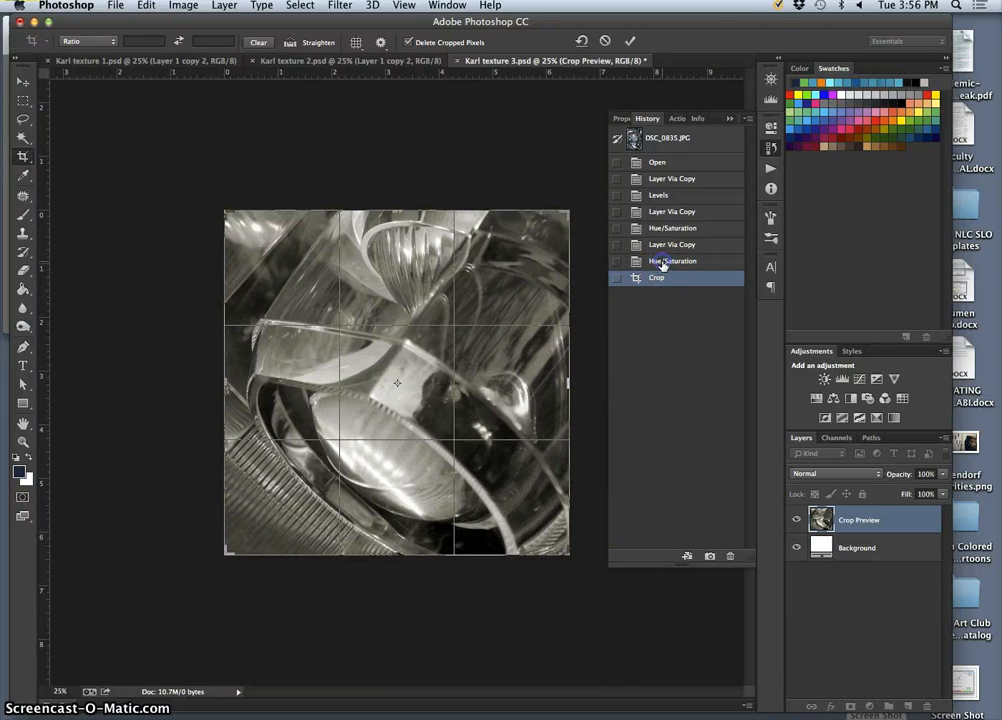
pyautogui.click(22, 119)
pyautogui.click(450, 257)
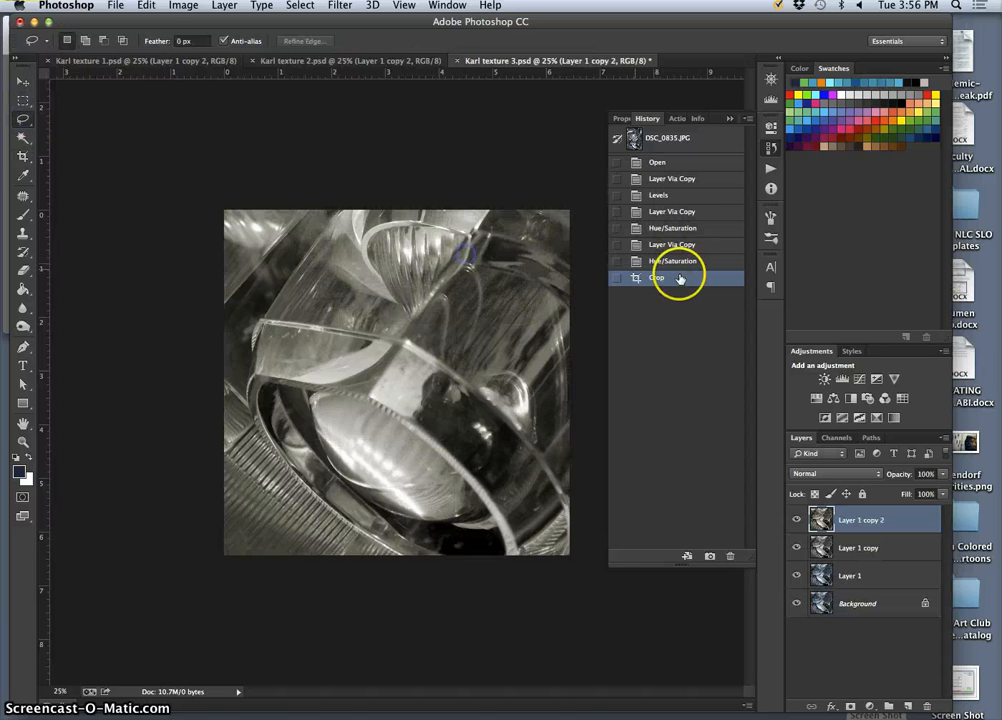
pyautogui.click(679, 265)
# - Toggle the square crop on and off to judge both compositions at a smaller view, ending on the uncropped image
pyautogui.press('super+minus')
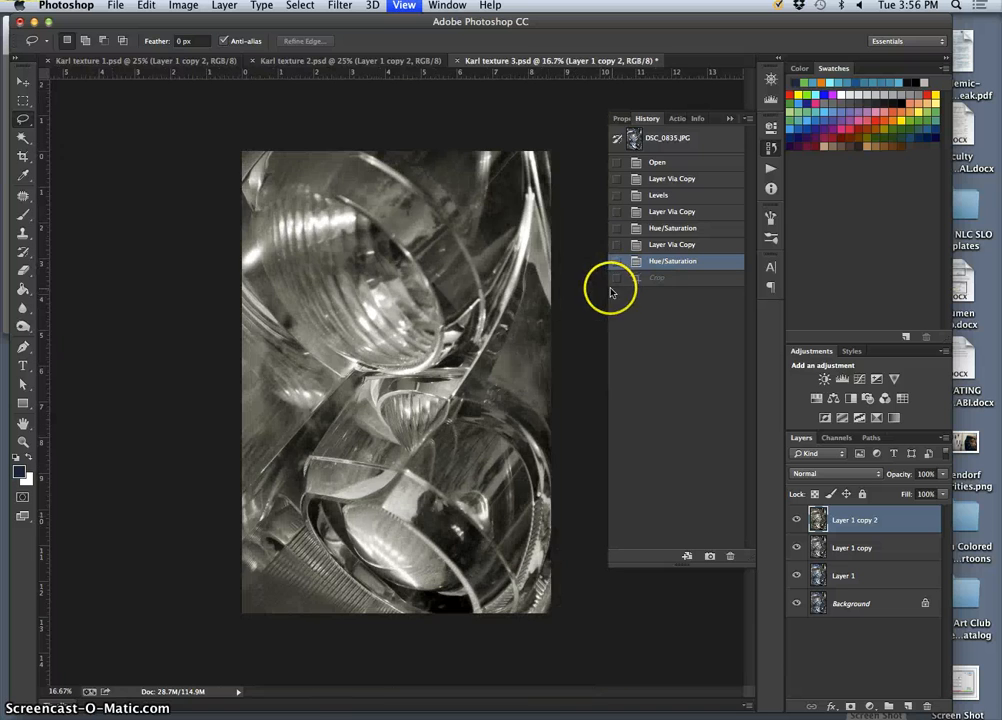
pyautogui.press('super+z')
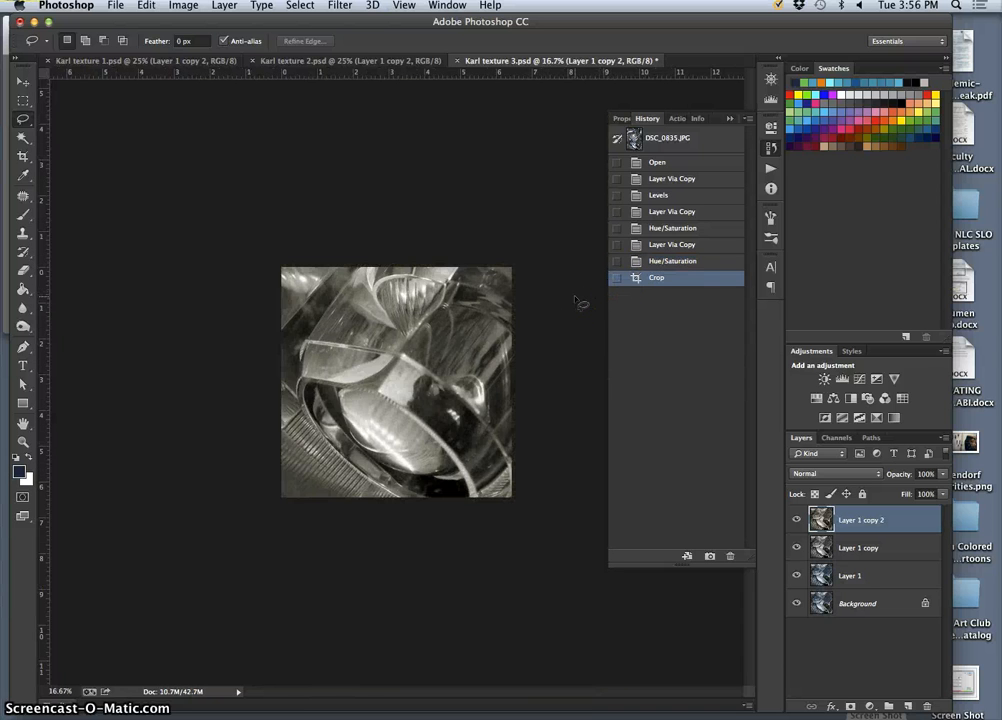
pyautogui.press('super+z')
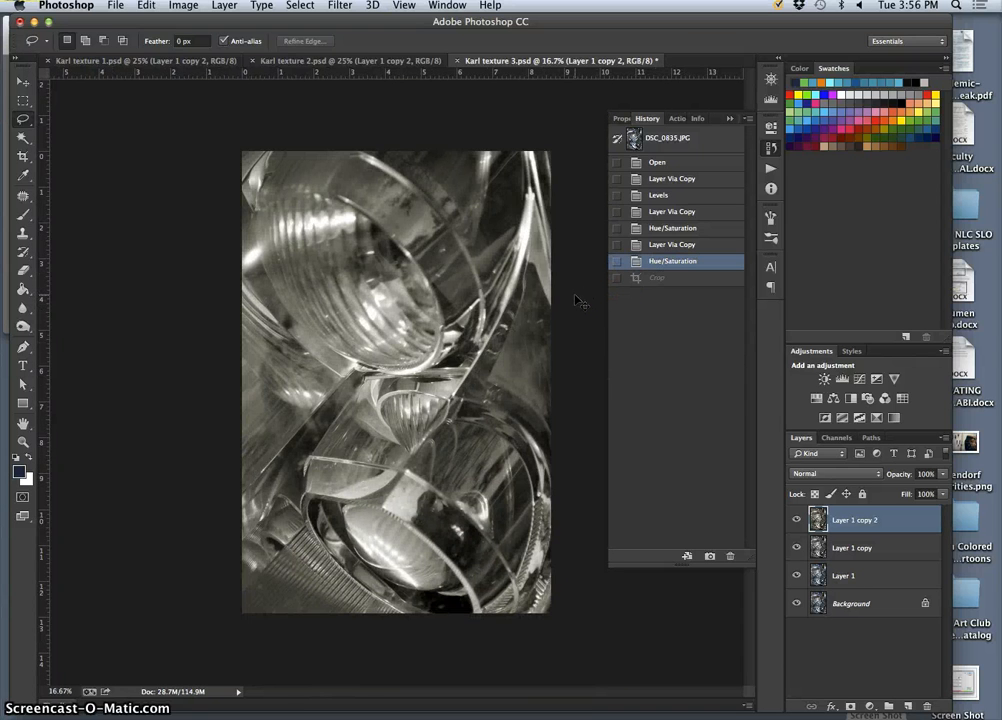
pyautogui.press('super+z')
pyautogui.press('super+z')
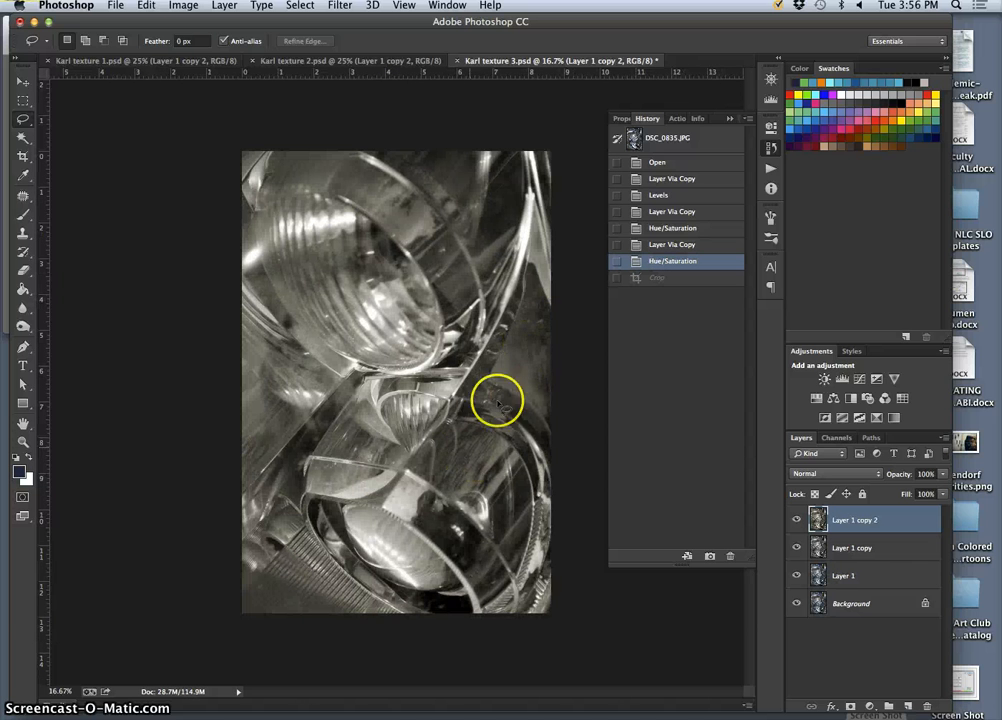
pyautogui.press('super+z')
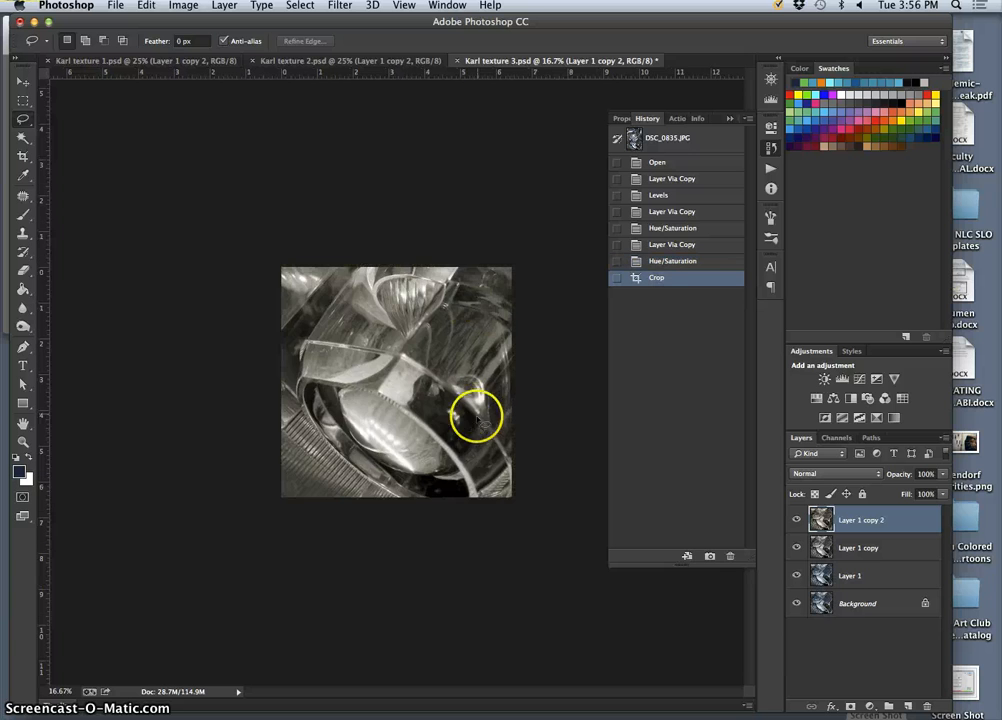
pyautogui.press('super+z')
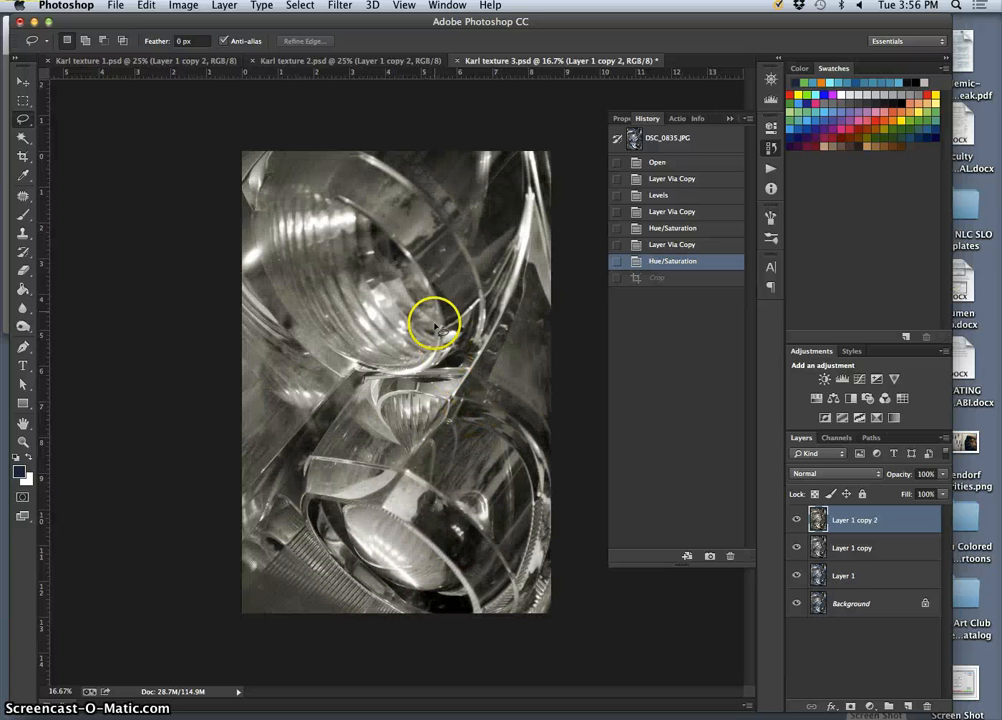
# - Crop the image to a square about 7.3 ruler units wide along its right edge, from the upper glass ribs to the lower oval
pyautogui.click(23, 155)
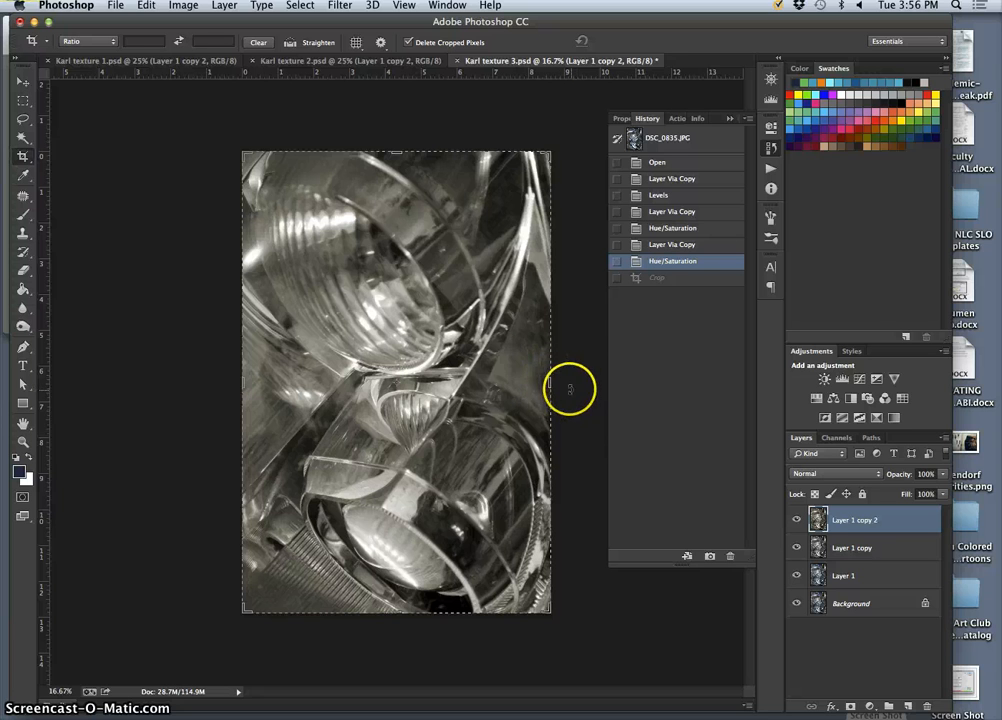
pyautogui.press('Return')
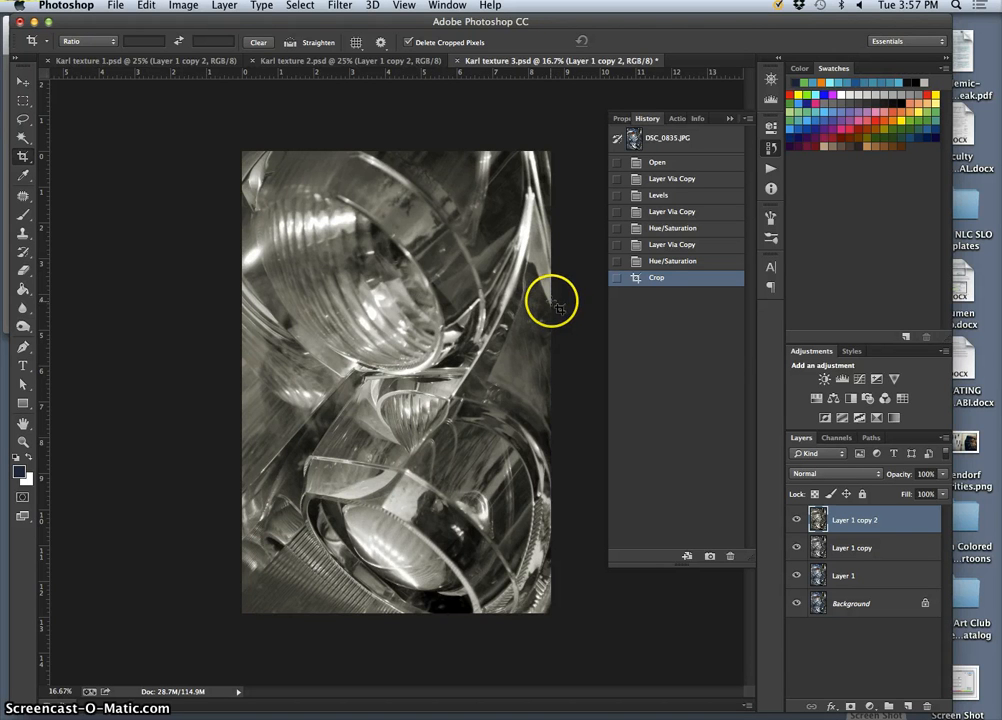
pyautogui.moveTo(557, 303); pyautogui.dragTo(248, 566)
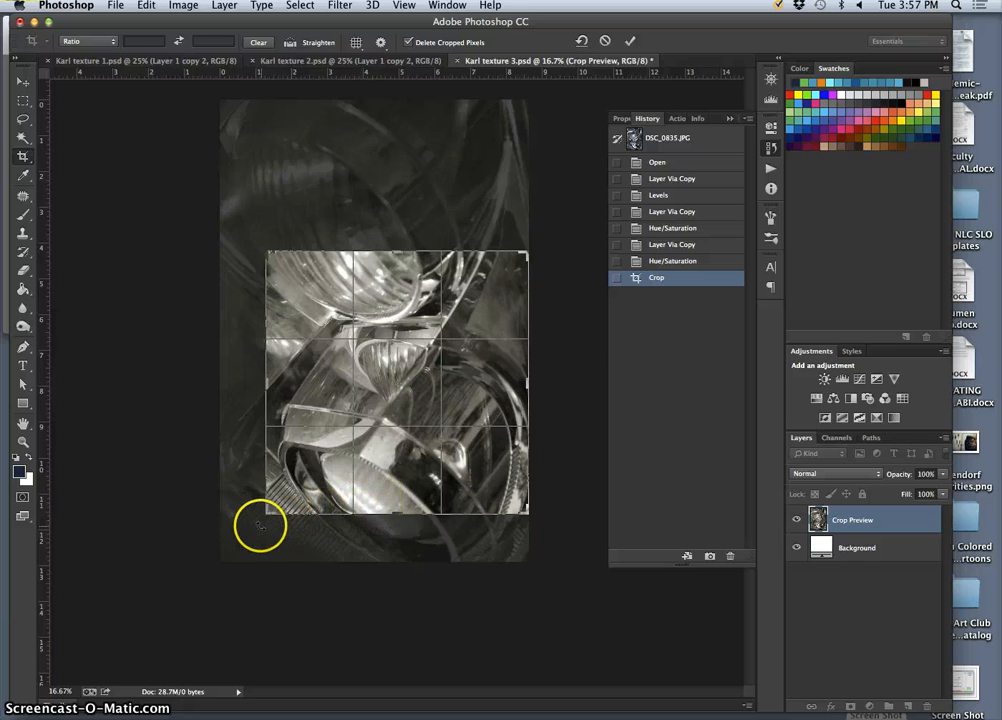
pyautogui.press('Return')
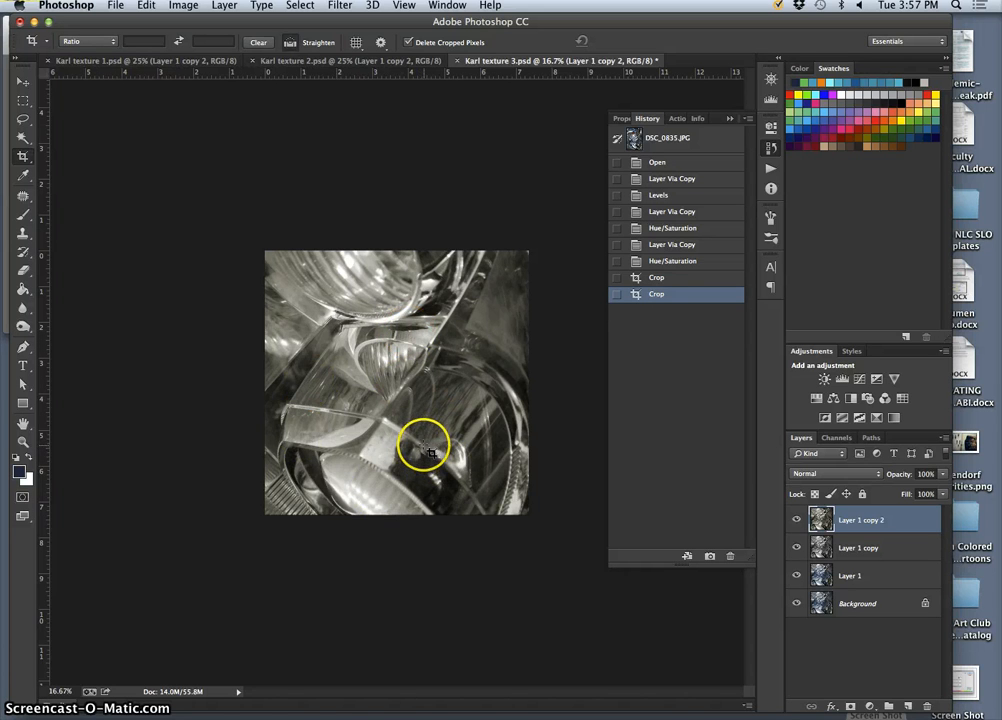
# - Undo the last crop and recrop to a square about 7.6 inches wide along the right edge, low enough to include the whole lower oval
pyautogui.press('super+z')
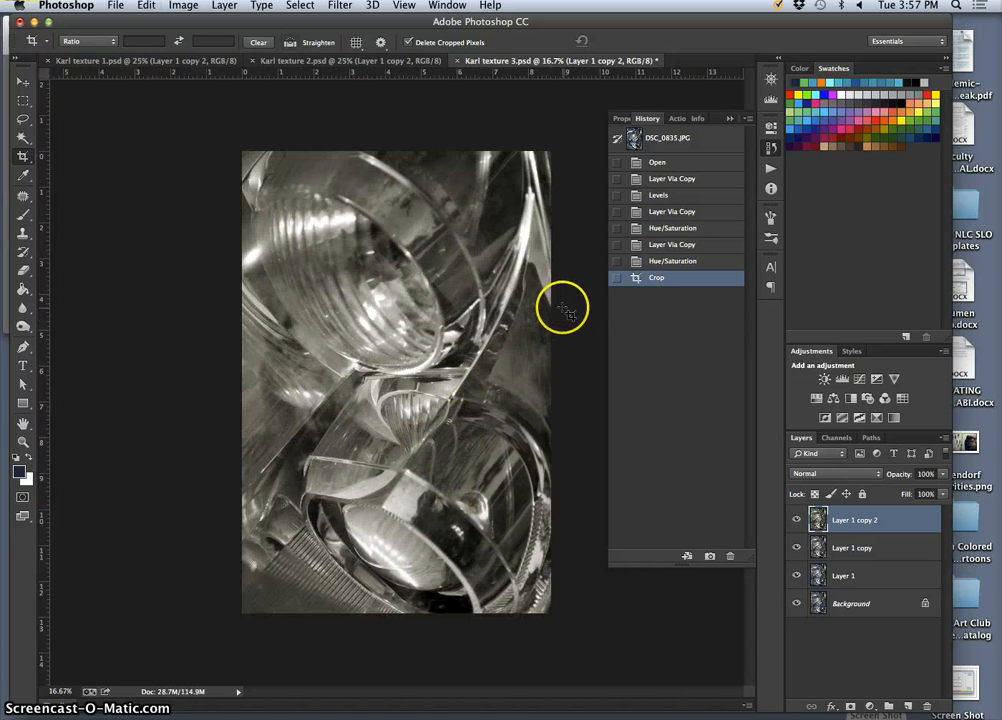
pyautogui.moveTo(550, 308); pyautogui.dragTo(280, 620)
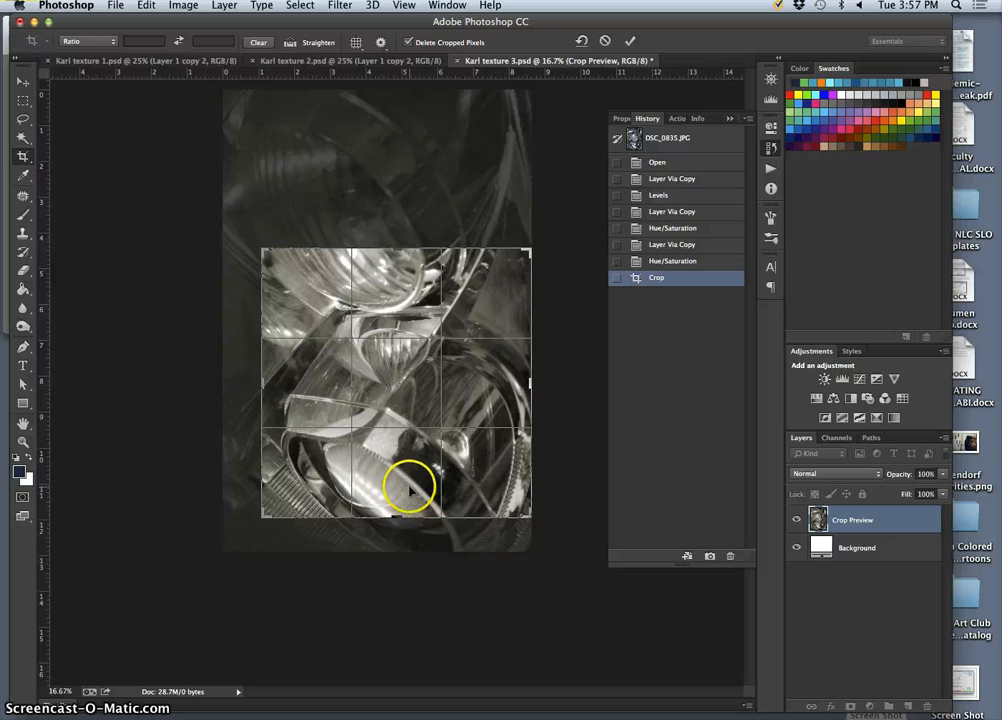
pyautogui.moveTo(409, 497); pyautogui.dragTo(412, 468)
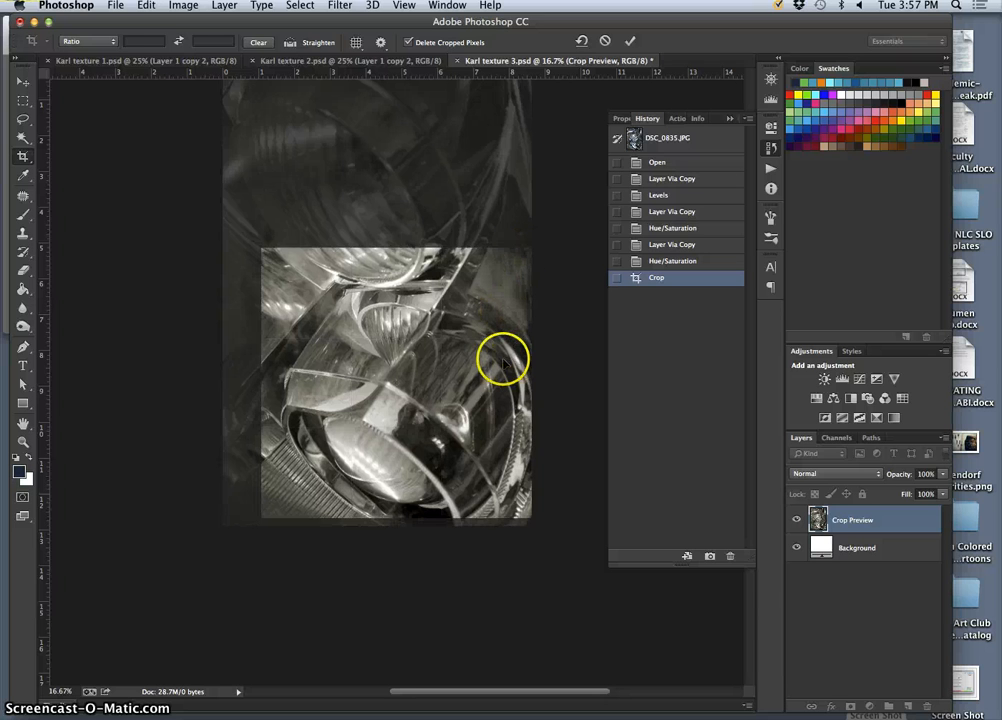
pyautogui.press('Return')
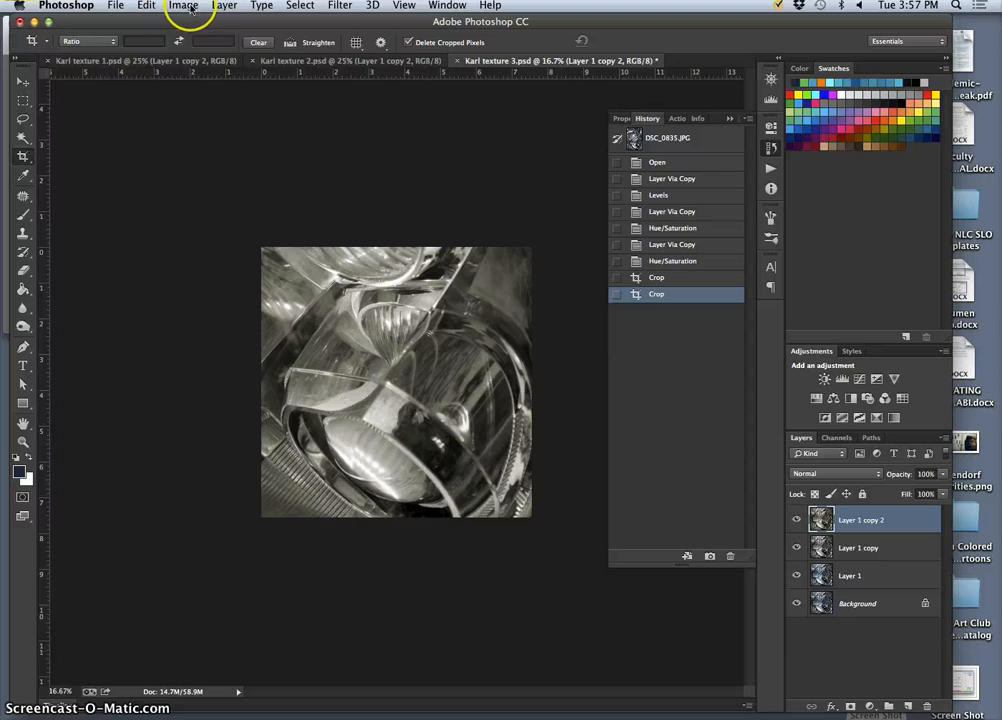
pyautogui.click(222, 7)
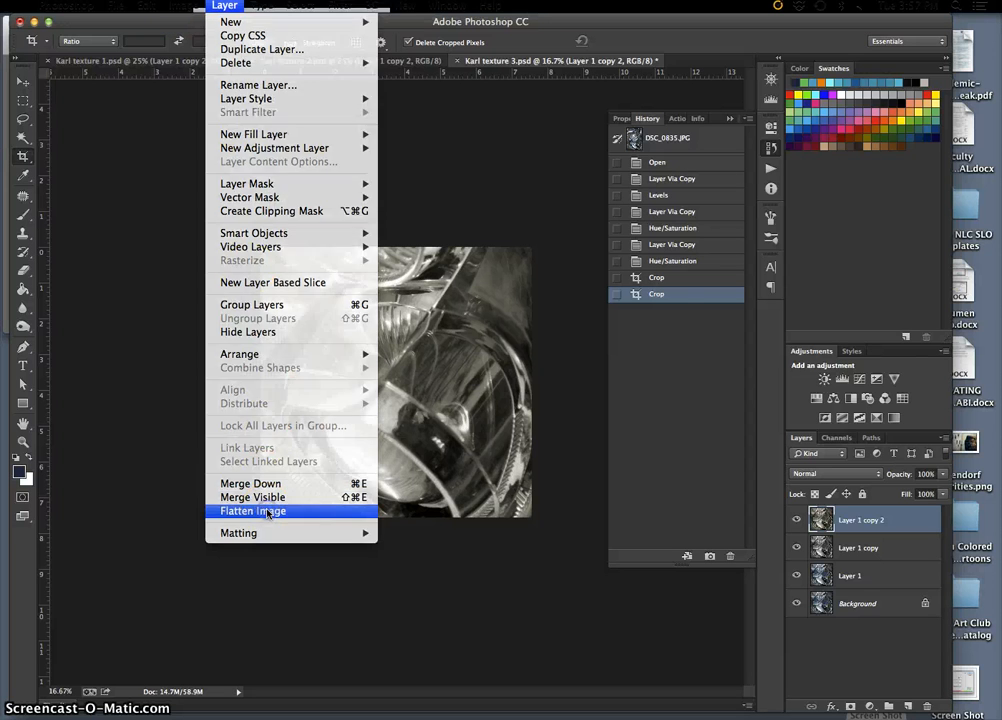
pyautogui.click(268, 512)
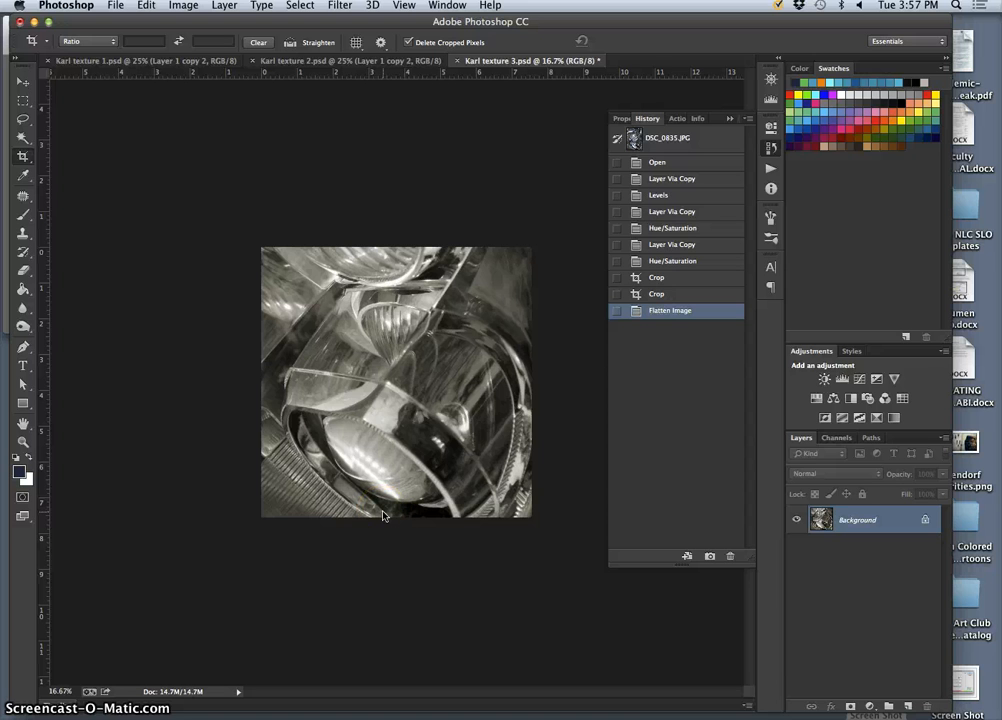
pyautogui.press('super+z')
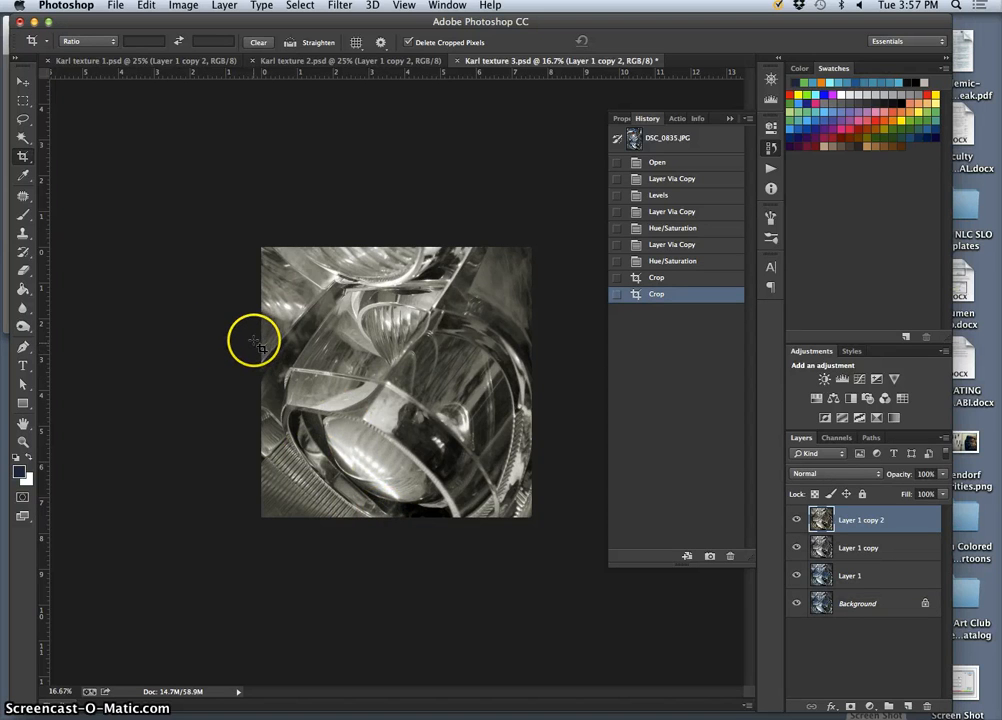
# - Duplicate the top layer and darken the copy with Levels, setting the midtone input to 0.93 and keeping black at 0 and white at 255
pyautogui.press('super+j')
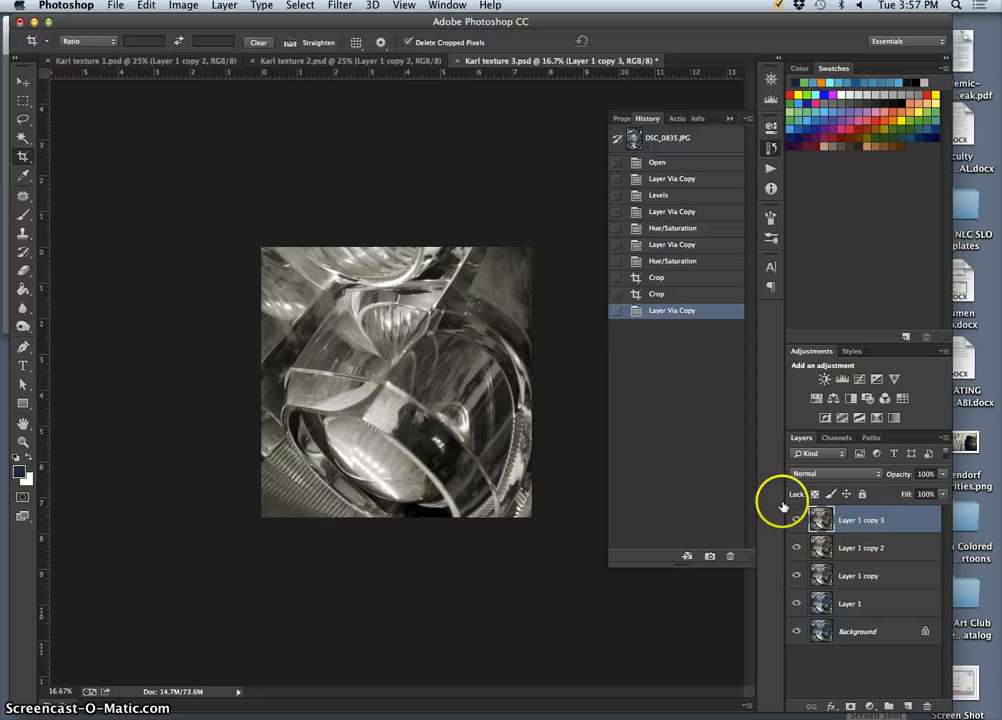
pyautogui.click(183, 5)
pyautogui.moveTo(203, 45)
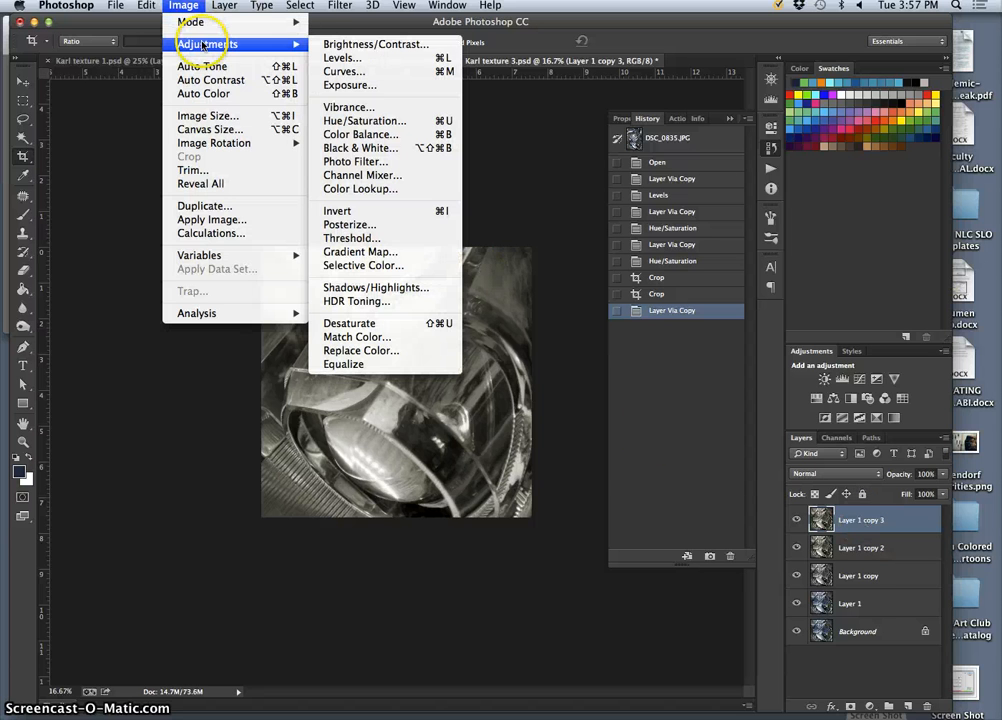
pyautogui.click(340, 57)
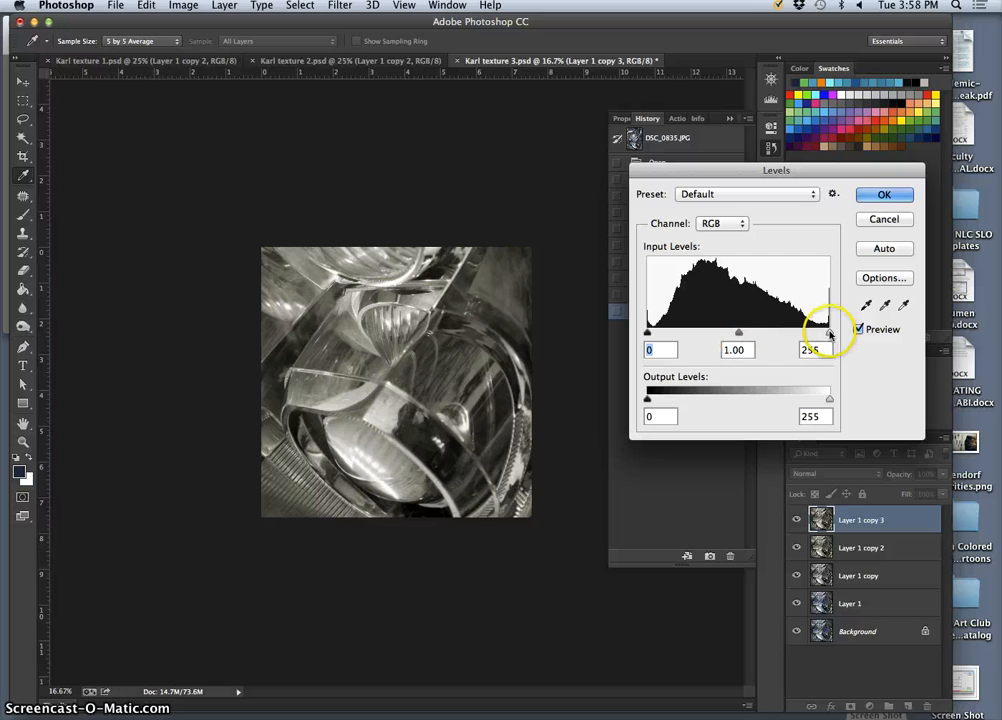
pyautogui.moveTo(825, 333); pyautogui.dragTo(857, 328)
pyautogui.moveTo(668, 333); pyautogui.dragTo(637, 333)
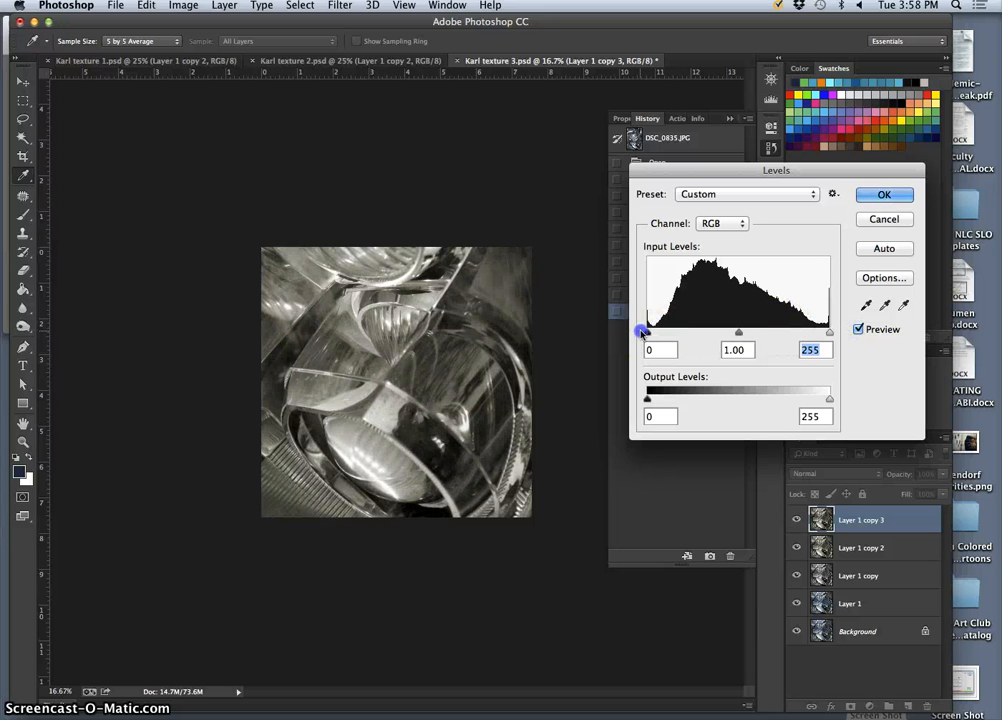
pyautogui.moveTo(737, 333)
pyautogui.mouseDown()
pyautogui.moveTo(722, 333)
pyautogui.moveTo(733, 332)
pyautogui.mouseUp()
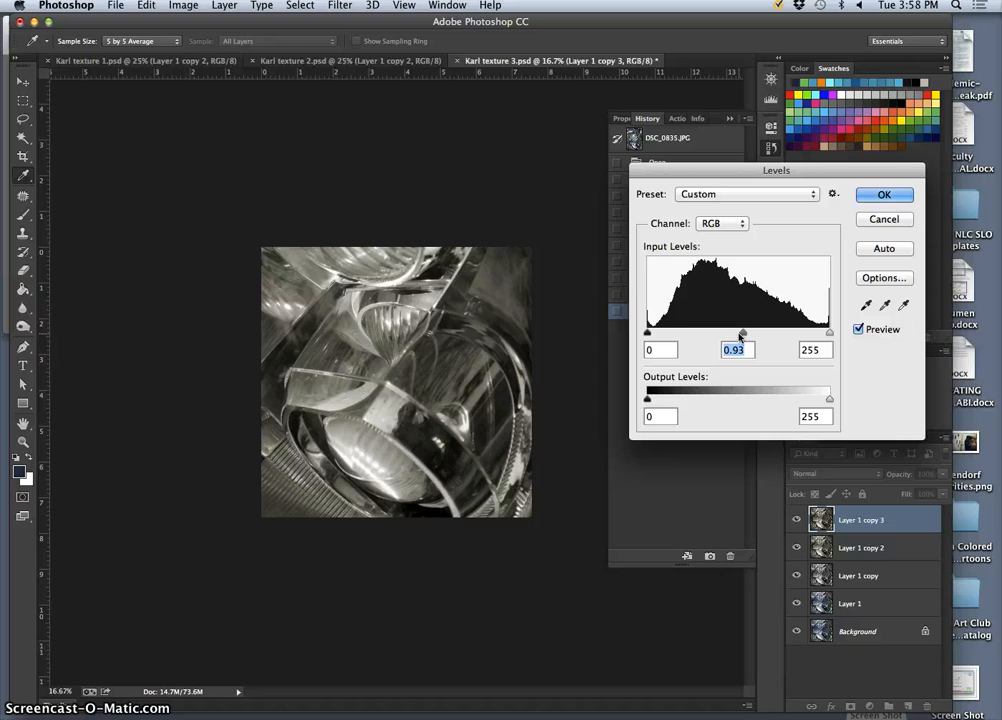
pyautogui.click(900, 194)
pyautogui.press('c')
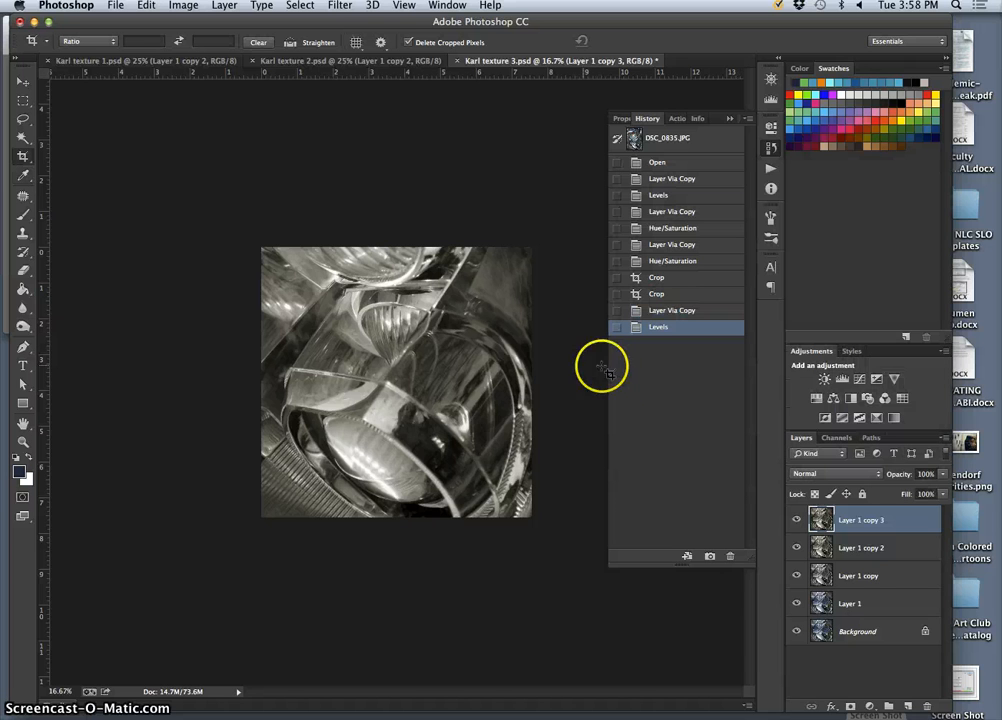
# - Compare the image before and after the latest Levels adjustment using its history states, ending on the adjusted version
pyautogui.click(666, 313)
pyautogui.click(664, 326)
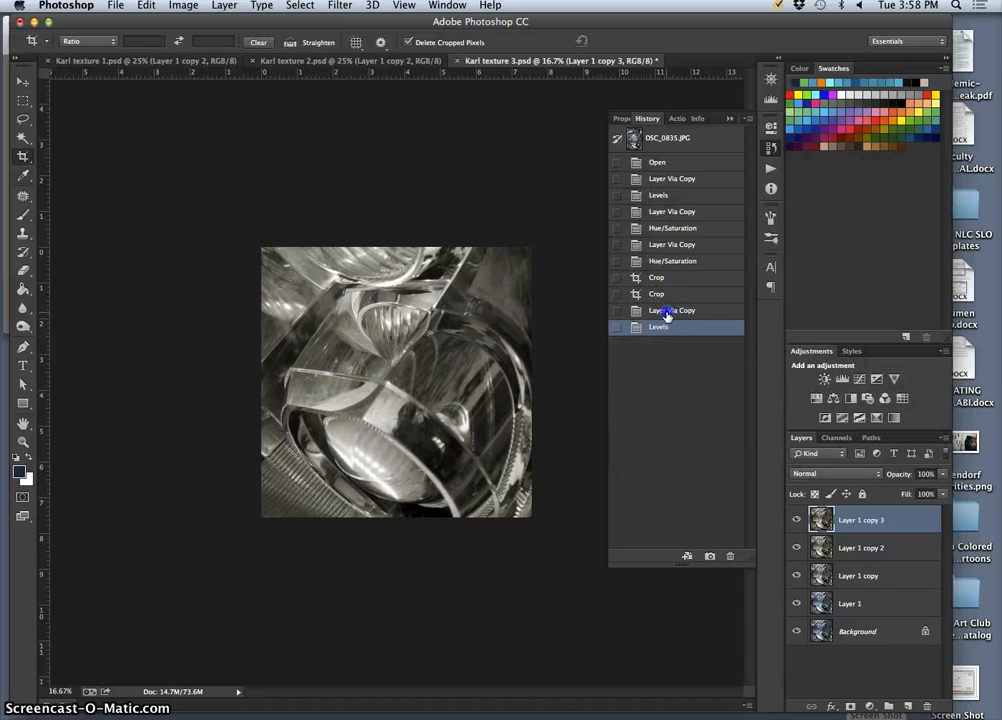
pyautogui.click(666, 312)
pyautogui.click(665, 327)
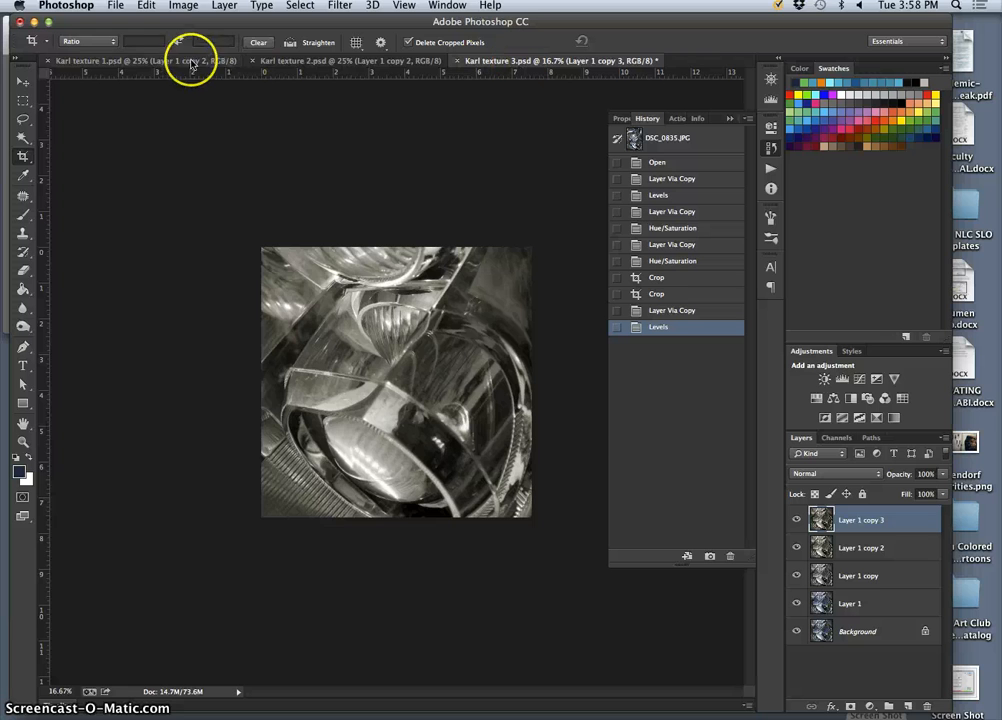
# - Flatten the image and set its size to 3 × 3 inches at 350 pixels/inch, with resampling on and proportions linked
pyautogui.click(225, 7)
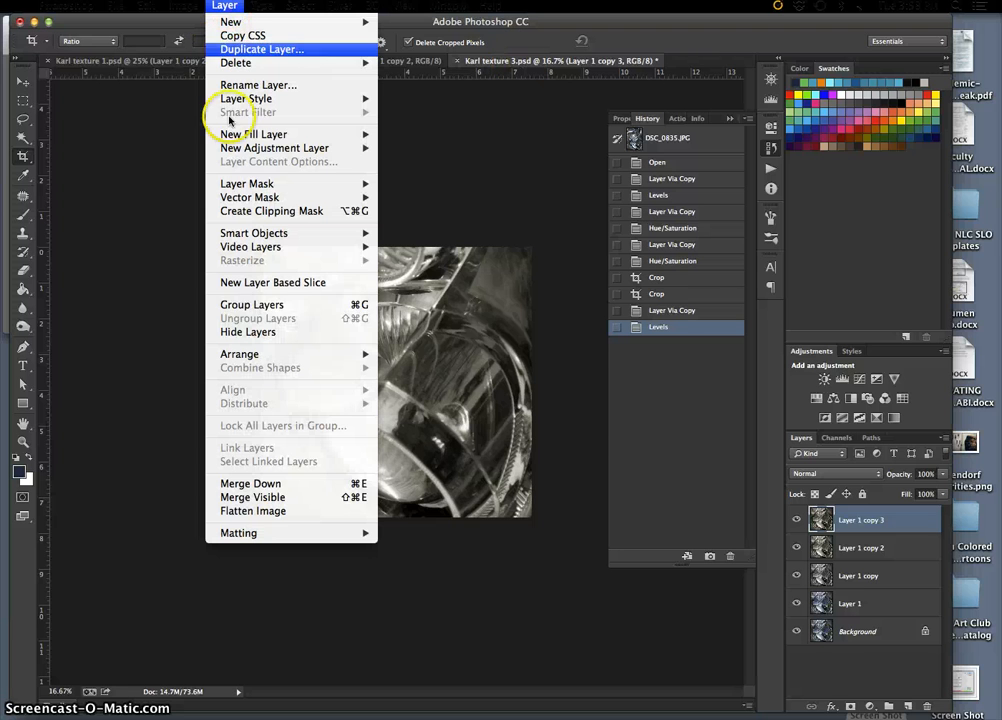
pyautogui.click(259, 511)
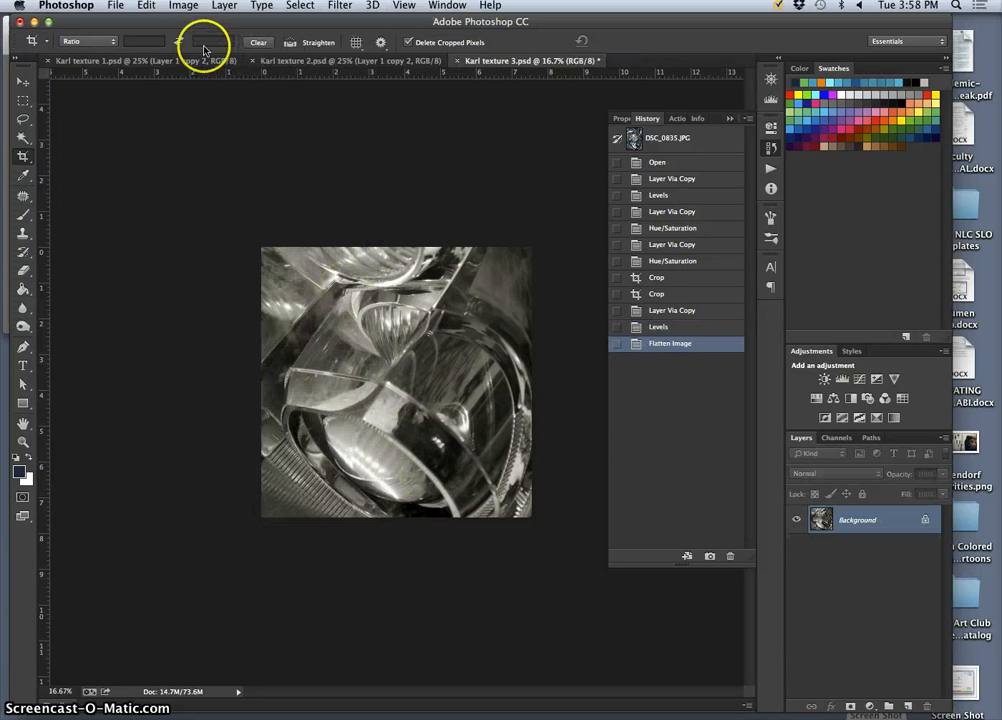
pyautogui.click(181, 7)
pyautogui.click(208, 115)
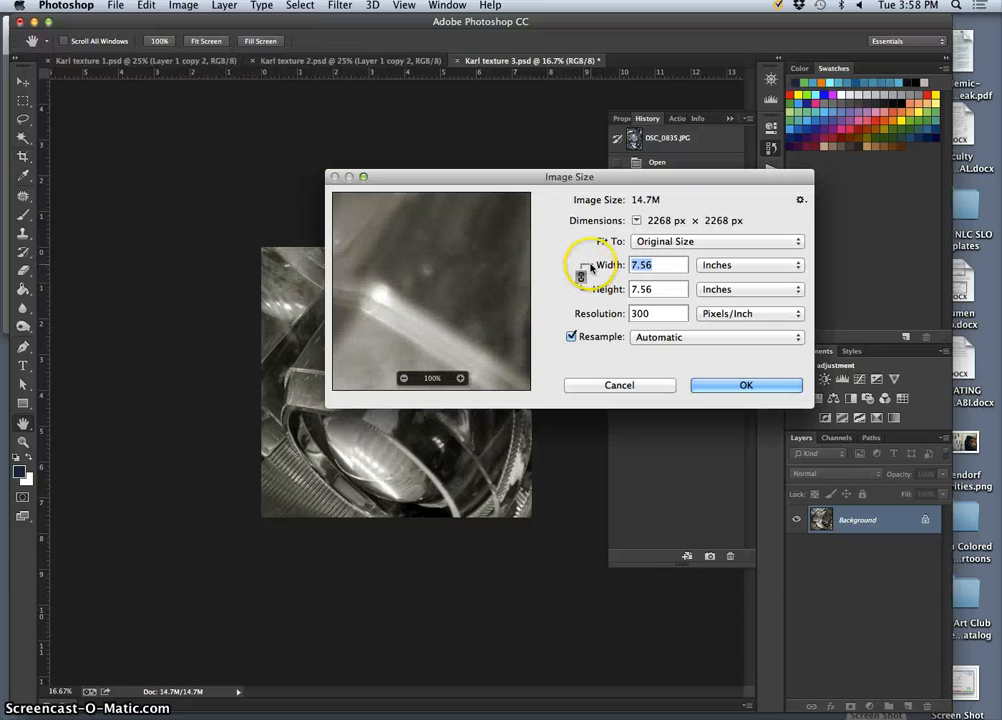
pyautogui.click(571, 337)
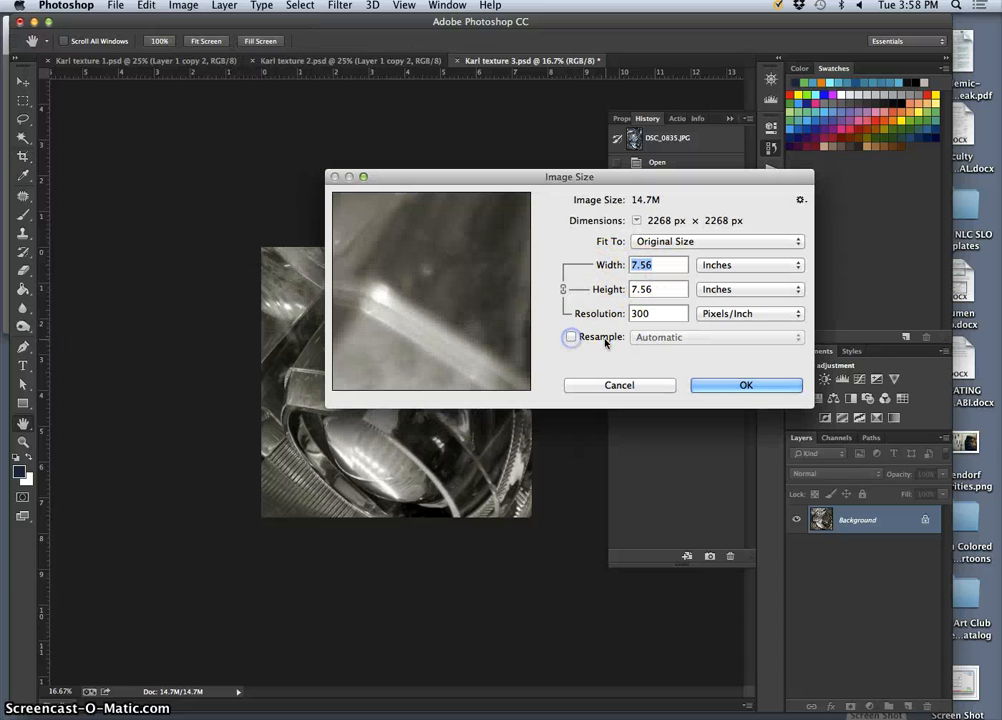
pyautogui.click(572, 338)
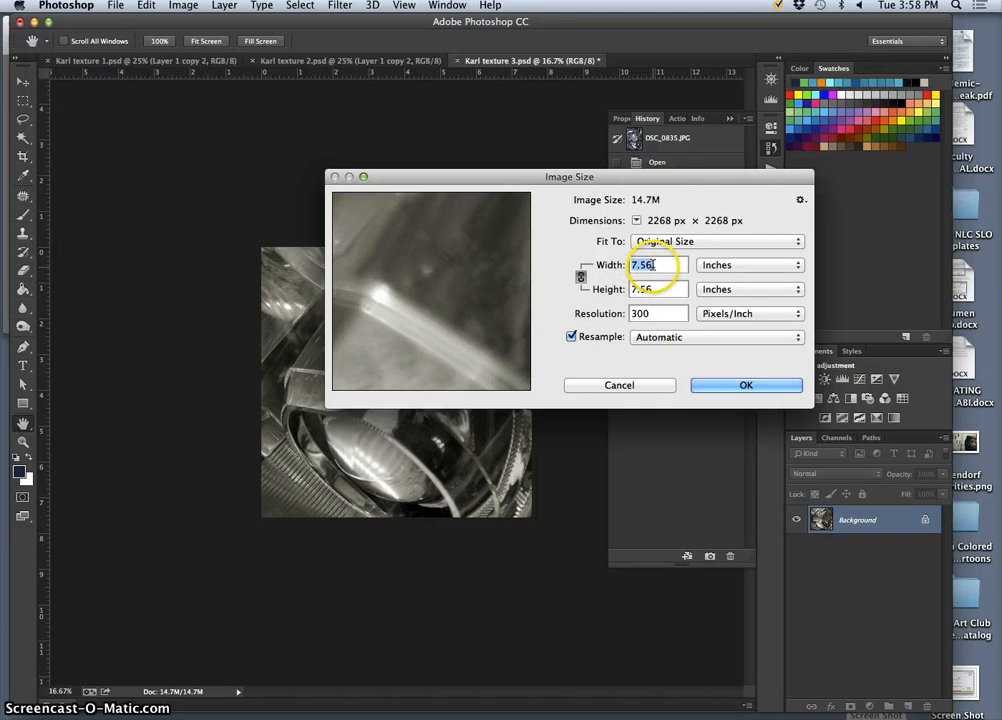
pyautogui.click(580, 277)
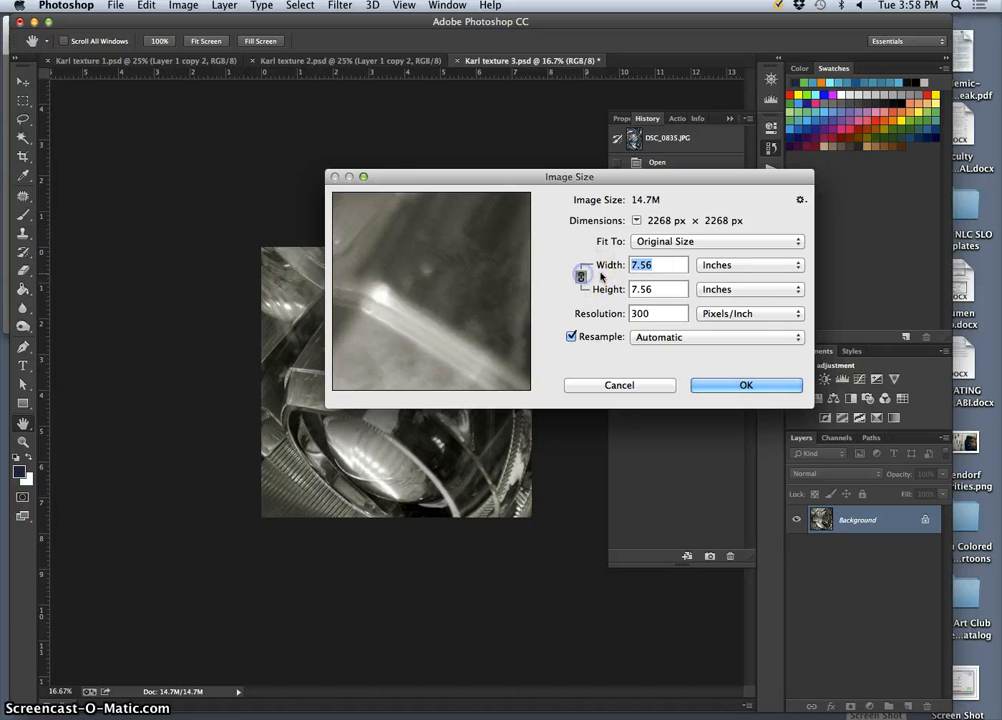
pyautogui.click(659, 264)
pyautogui.write('3')
pyautogui.doubleClick(640, 314)
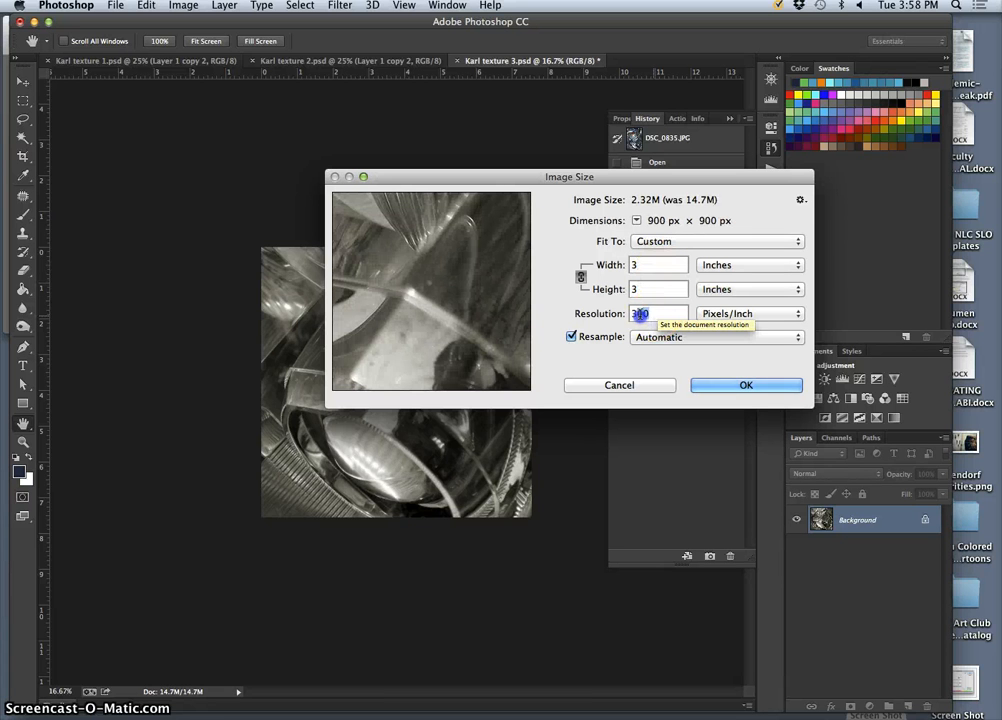
pyautogui.write('350')
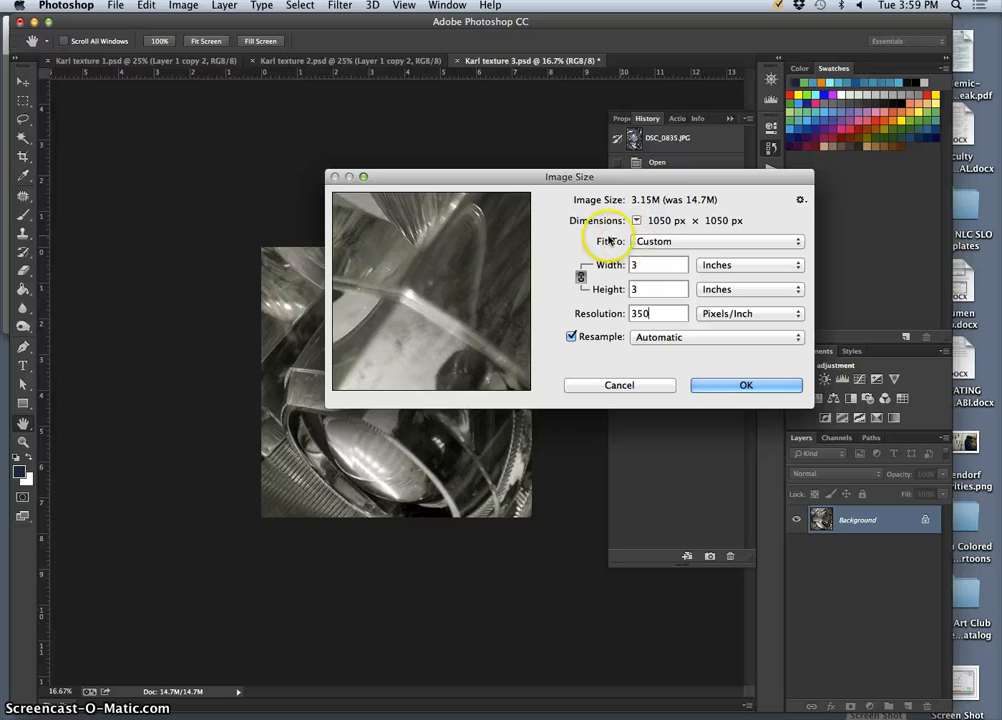
# - Preview the ribbed area beneath the lower oval at the new size and apply the resize with the width in inches
pyautogui.moveTo(429, 311); pyautogui.dragTo(476, 226)
pyautogui.click(632, 264)
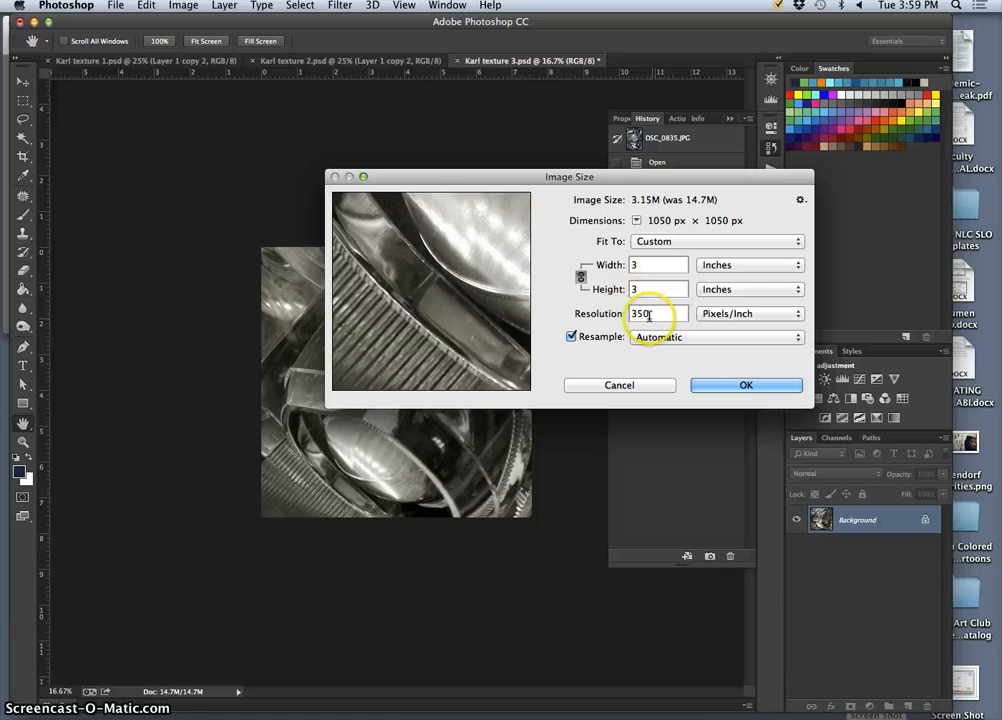
pyautogui.click(718, 265)
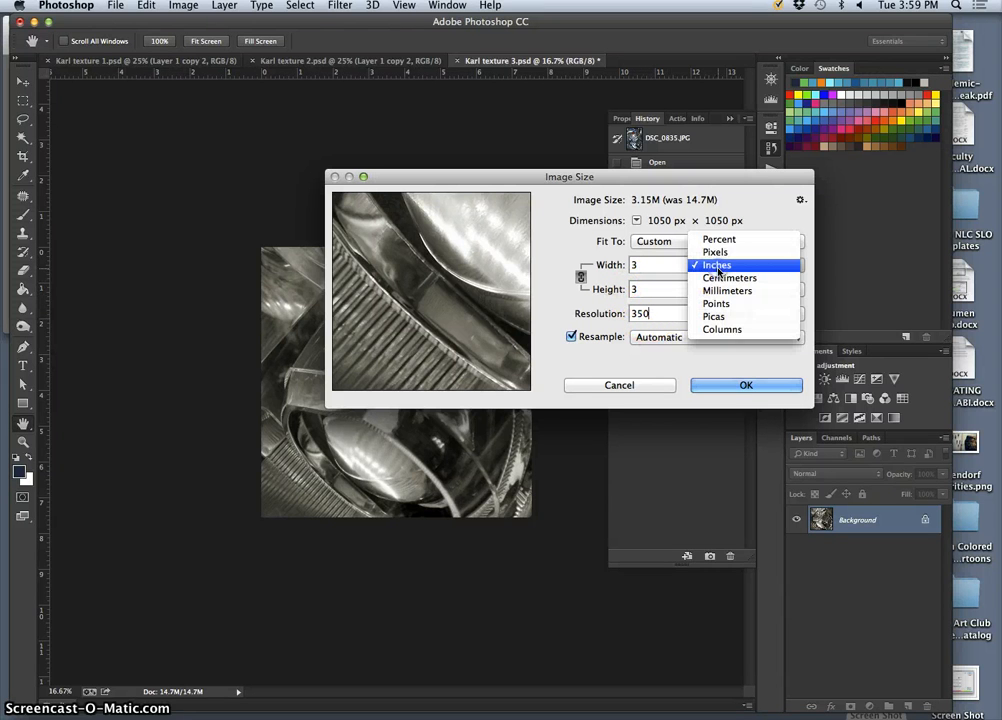
pyautogui.click(733, 267)
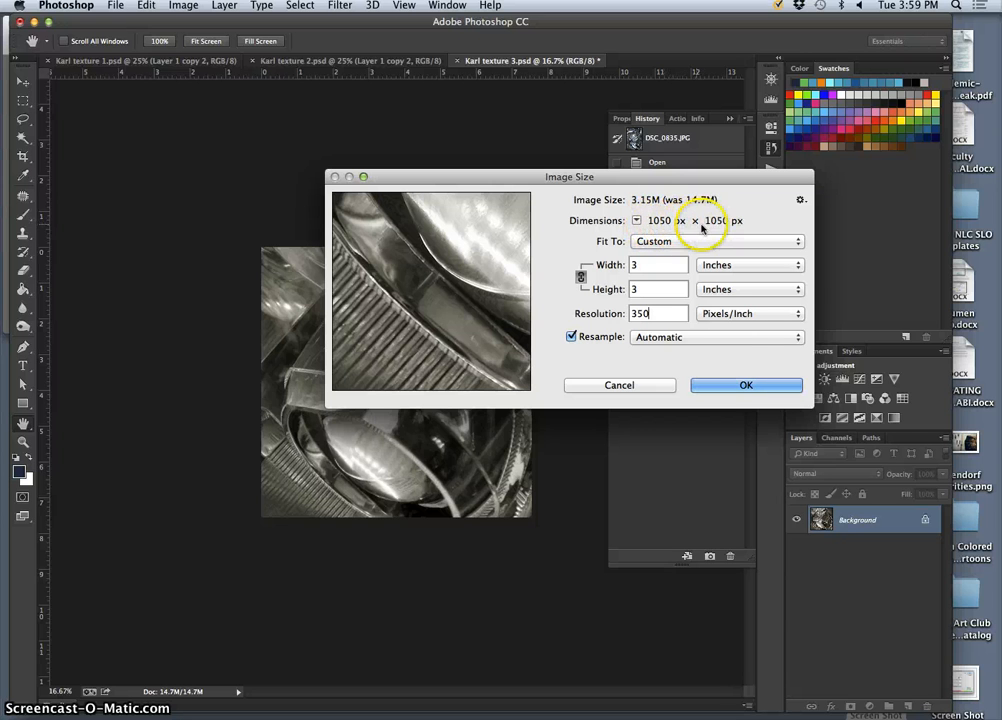
pyautogui.click(741, 392)
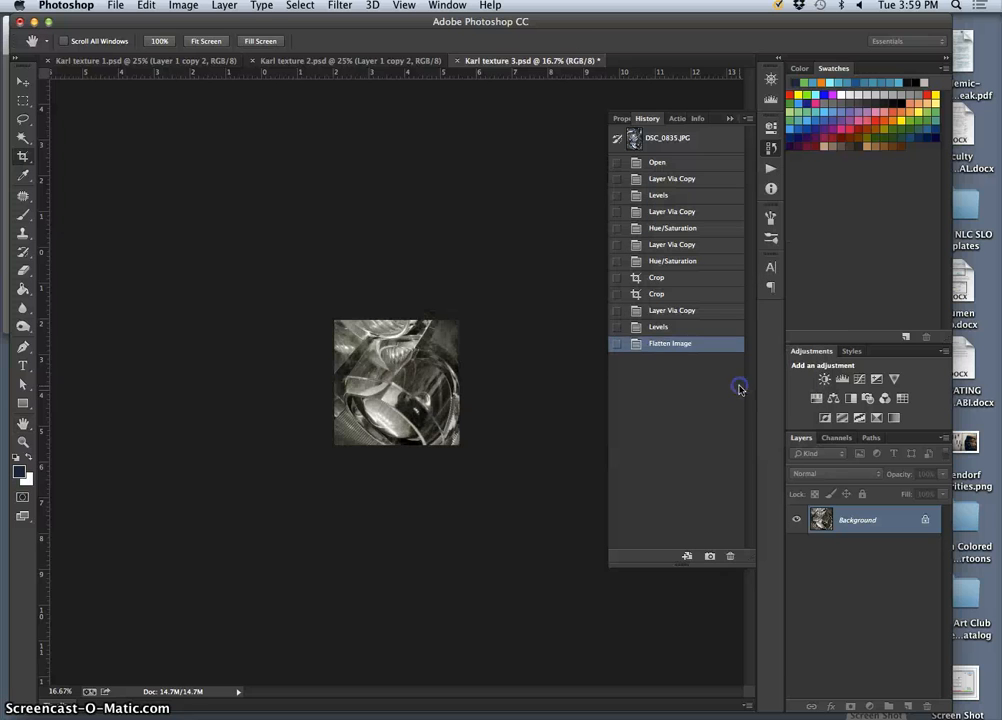
pyautogui.press('c')
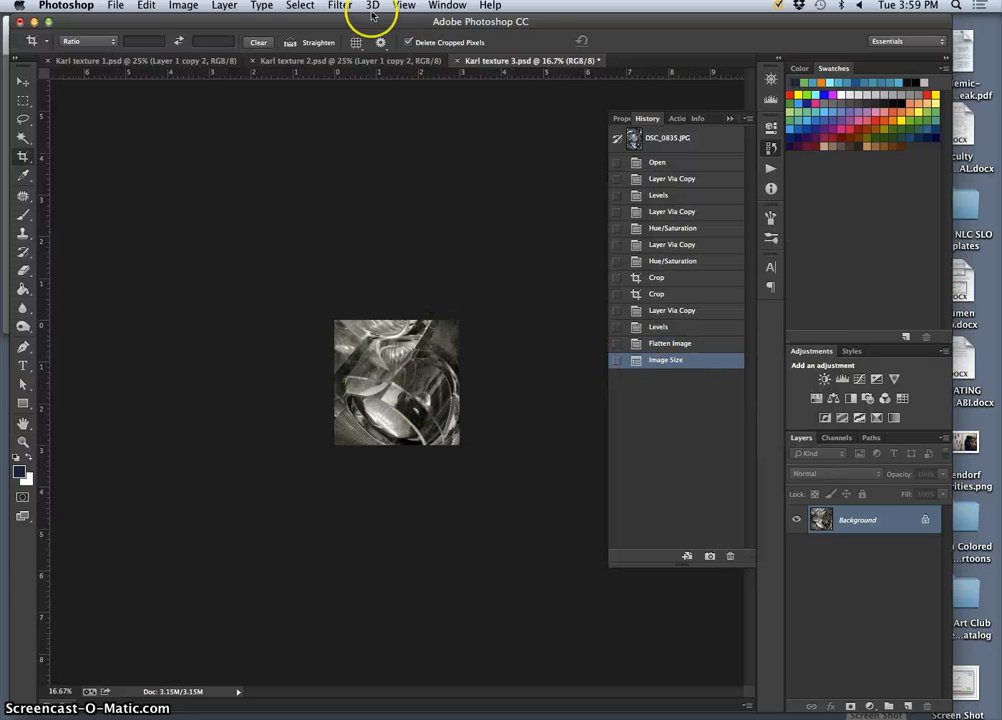
# - Inspect the resized image's sharpness and detail at 100% view, from its upper edge down to the lower oval and ribs
pyautogui.click(400, 6)
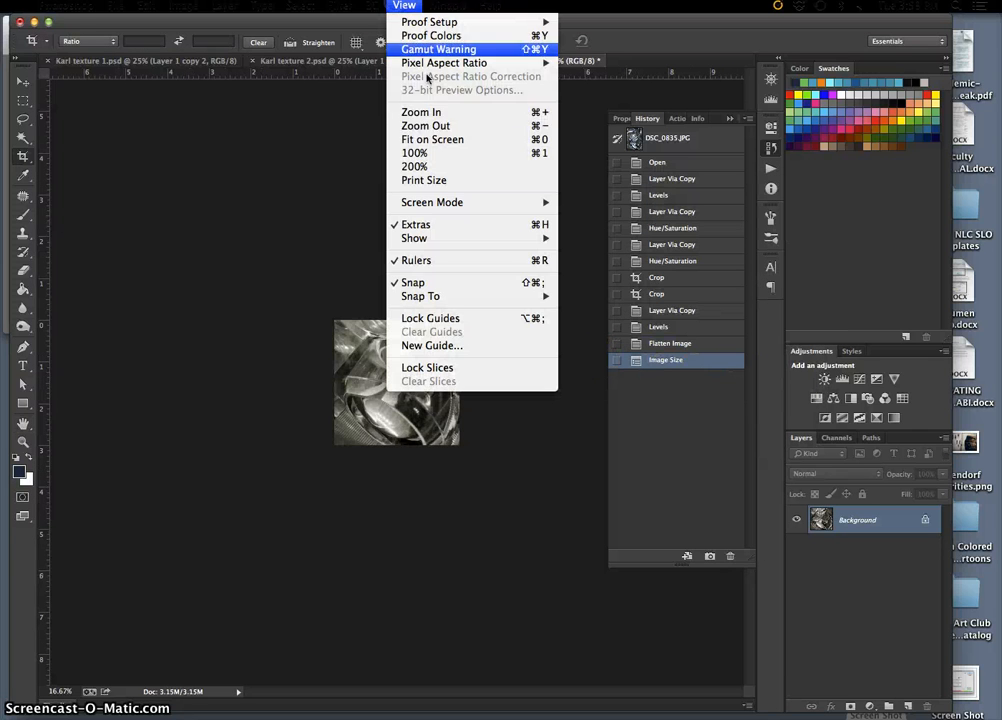
pyautogui.click(436, 155)
pyautogui.scroll(-10, 432, 336)
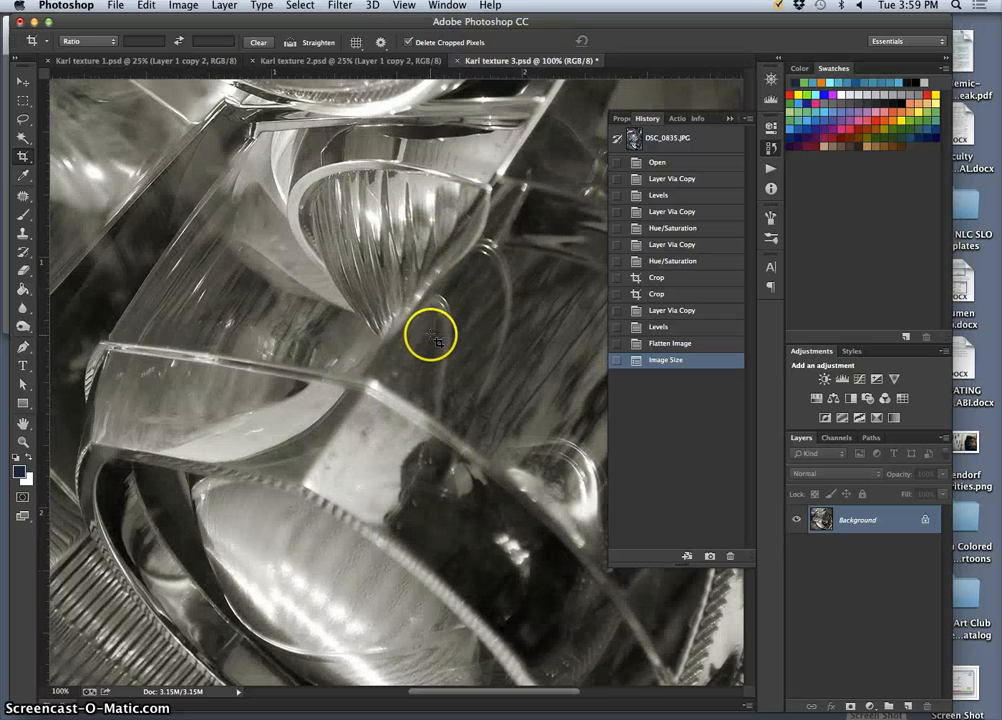
pyautogui.scroll(8, 432, 331)
pyautogui.scroll(10, 432, 333)
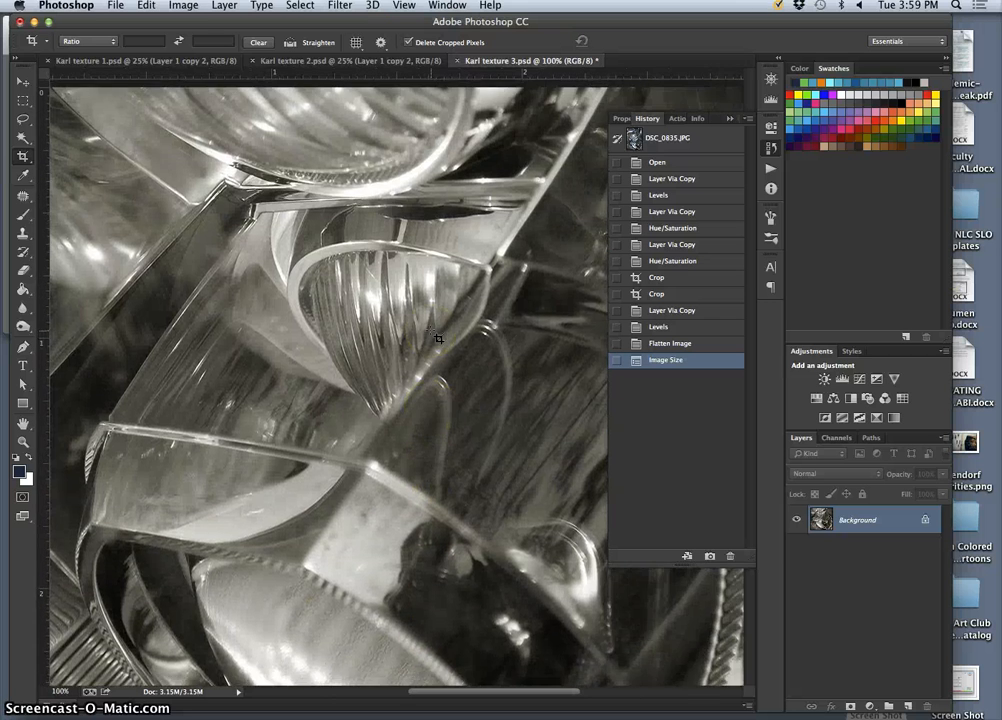
pyautogui.scroll(-15, 437, 338)
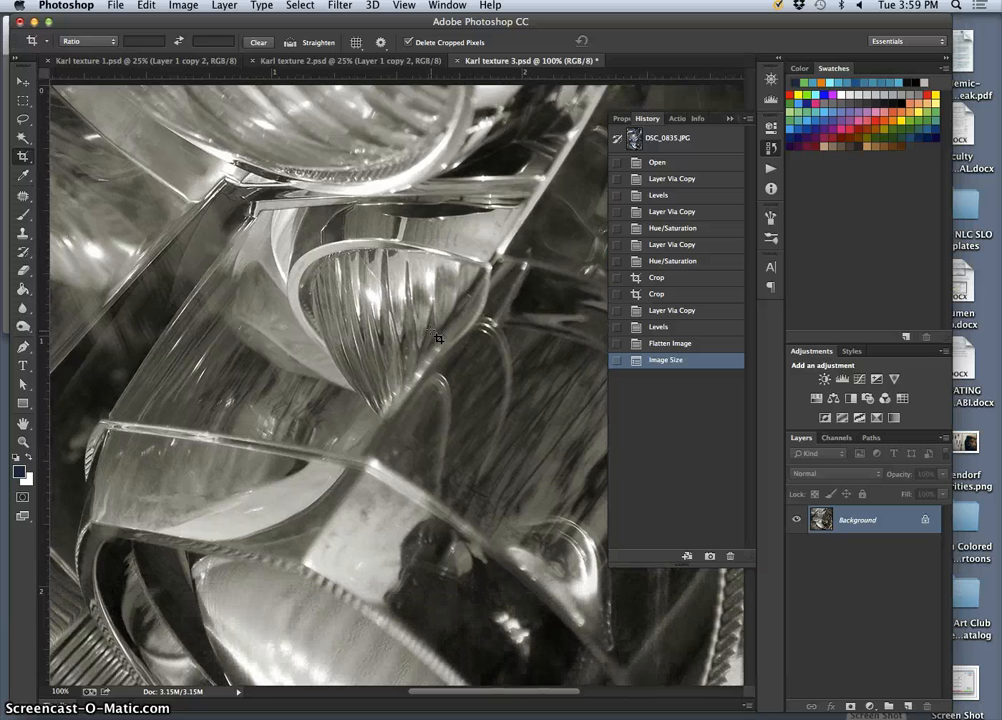
pyautogui.scroll(-1, 437, 338)
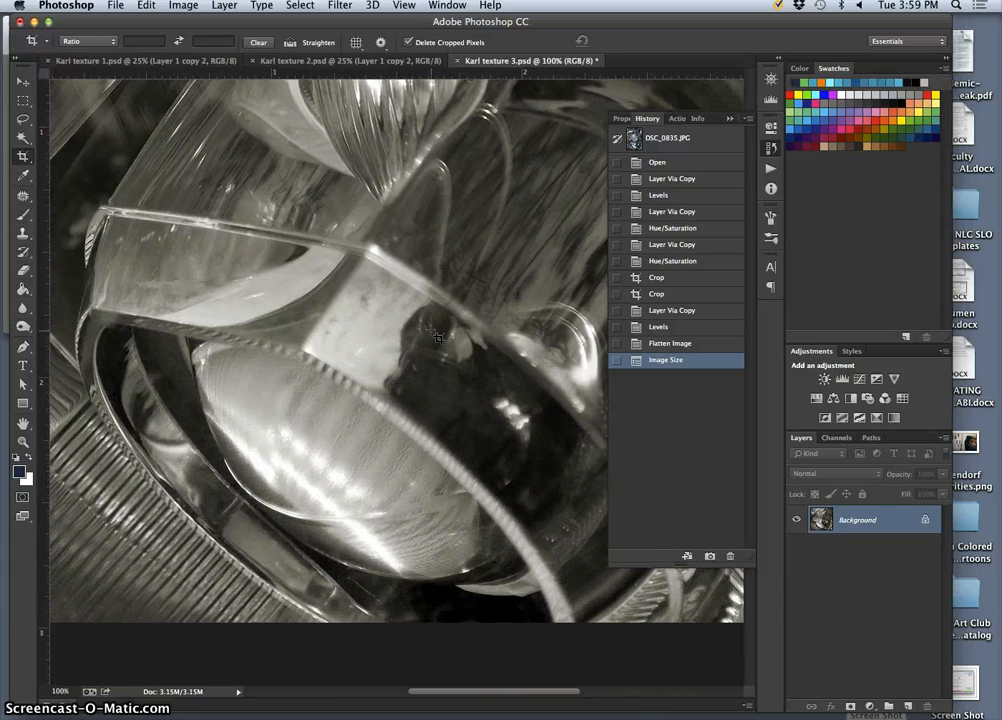
pyautogui.scroll(15, 405, 332)
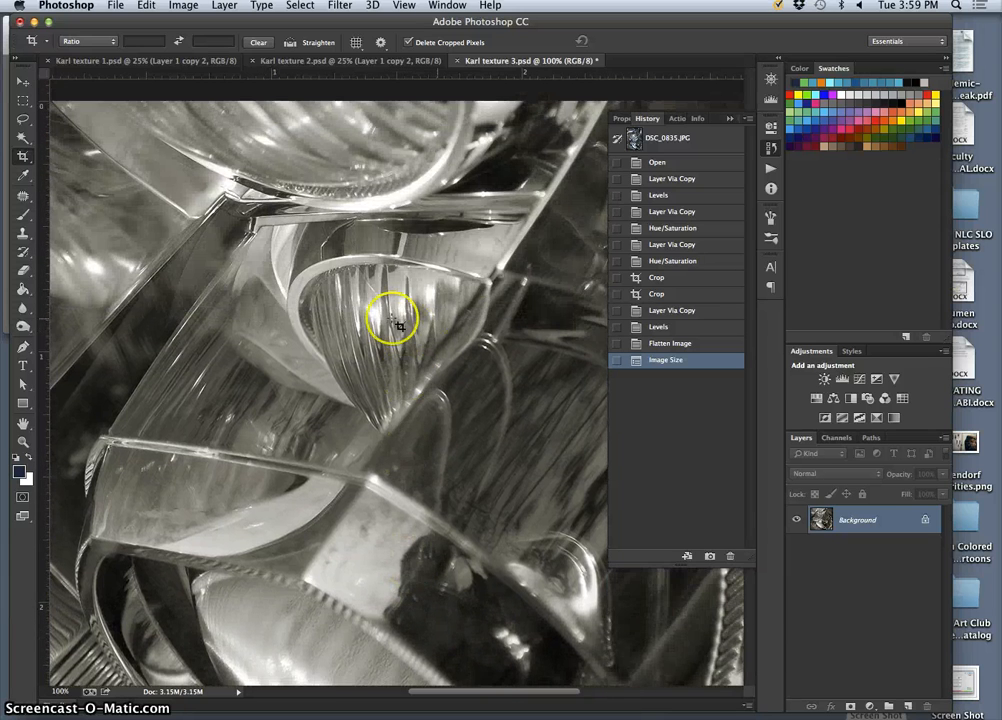
pyautogui.scroll(-1, 388, 318)
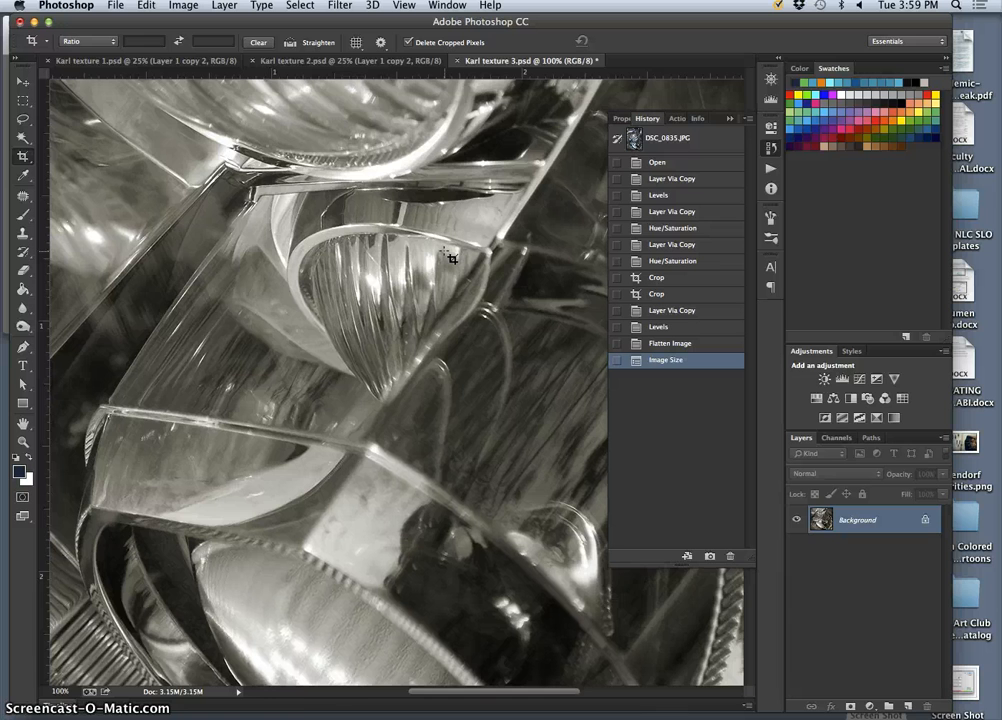
# - Save the resized texture 3 image to the Desktop as a new Photoshop file, replacing "texture" with "crop" in its file name
pyautogui.scroll(-5, 451, 260)
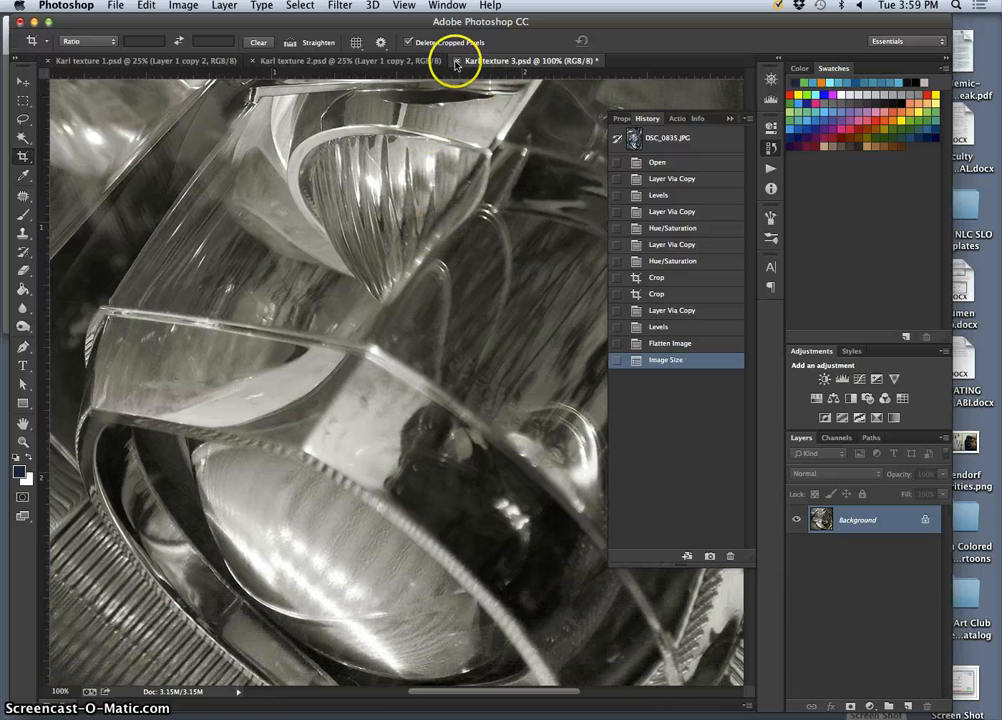
pyautogui.click(370, 60)
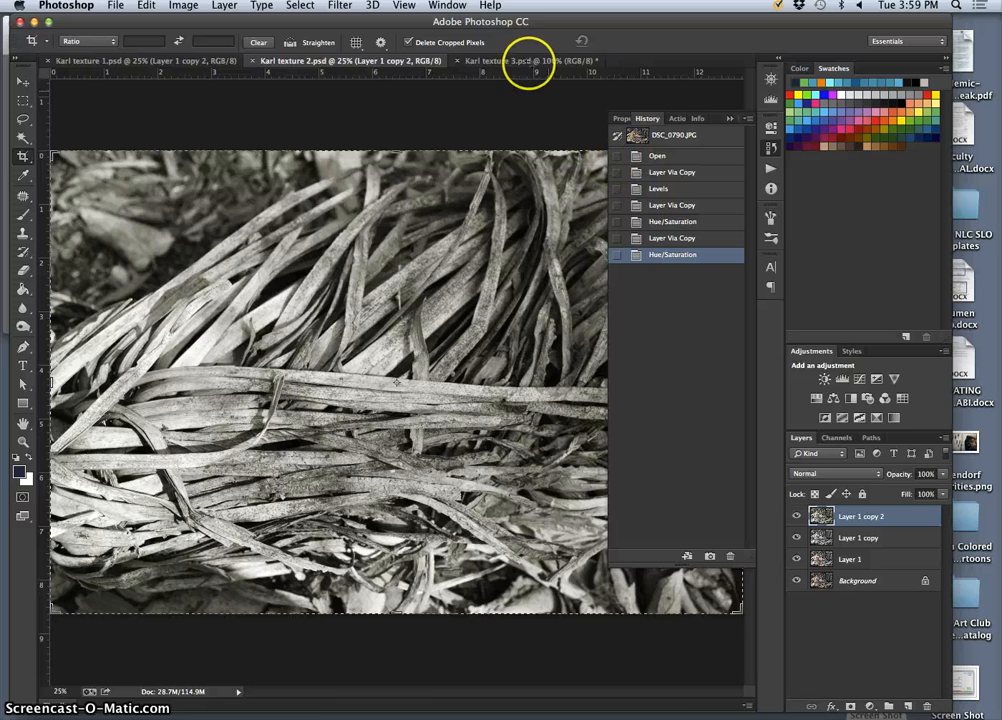
pyautogui.click(528, 61)
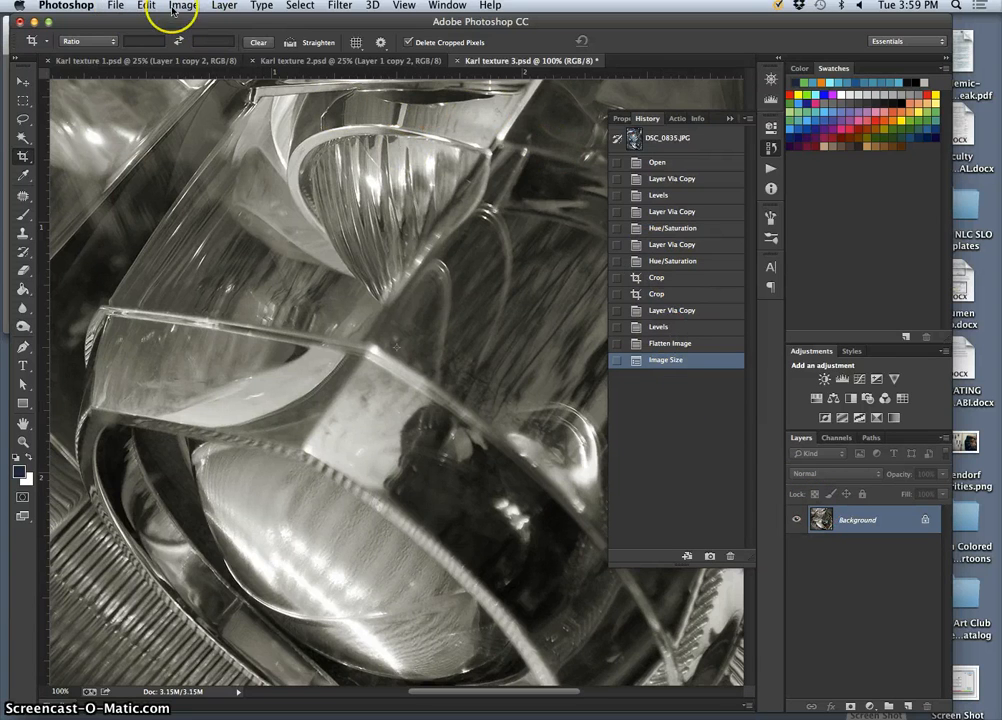
pyautogui.click(116, 5)
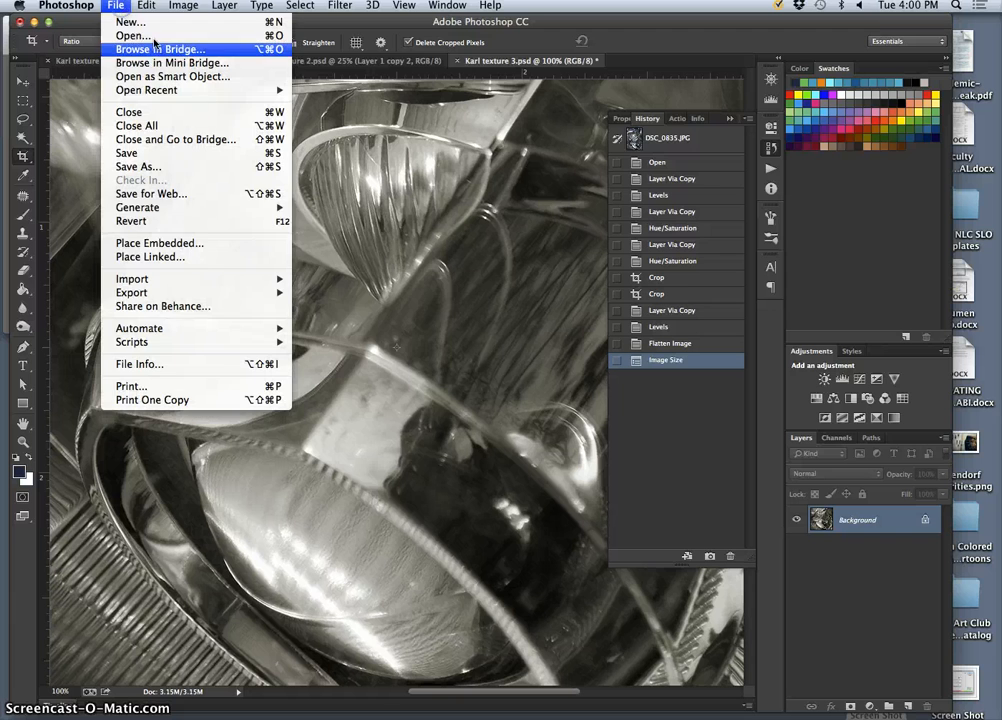
pyautogui.click(157, 168)
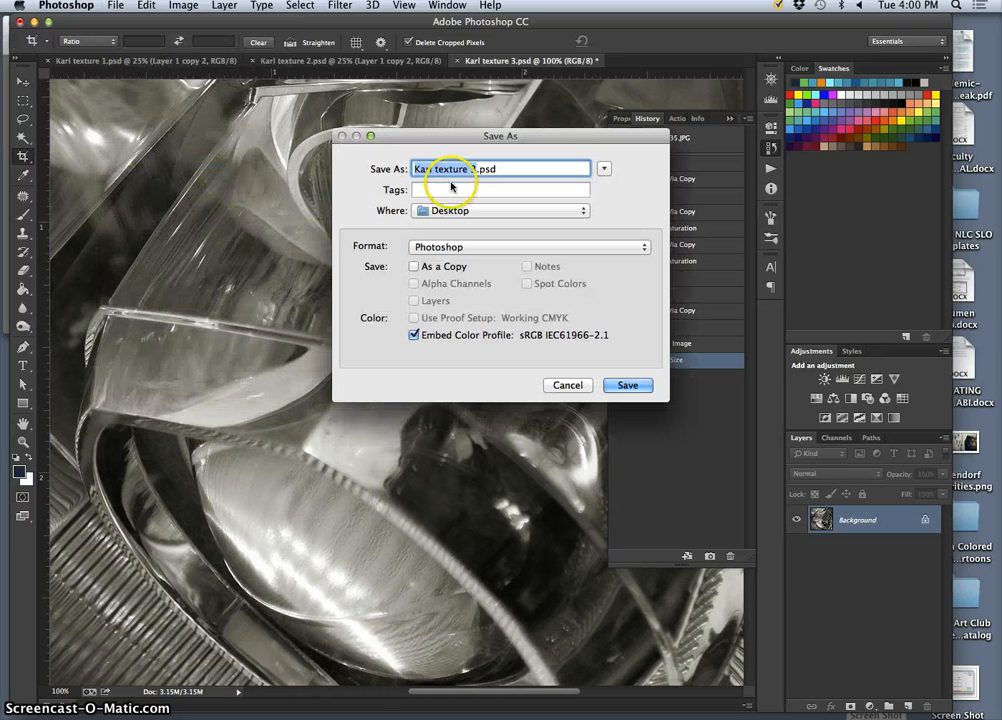
pyautogui.click(467, 169)
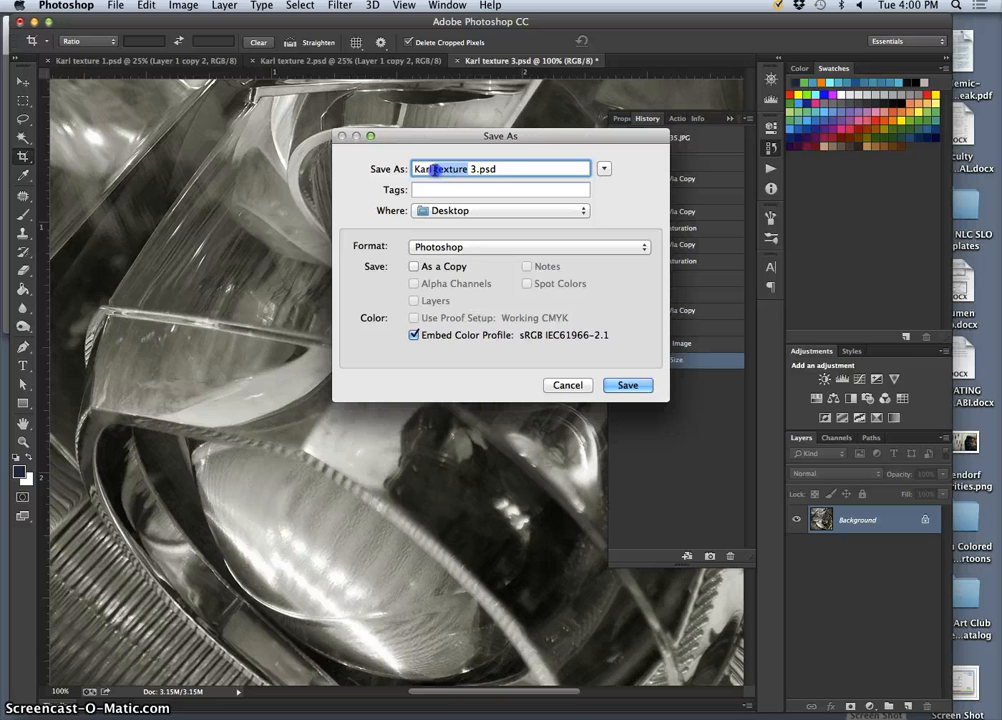
pyautogui.write('crop')
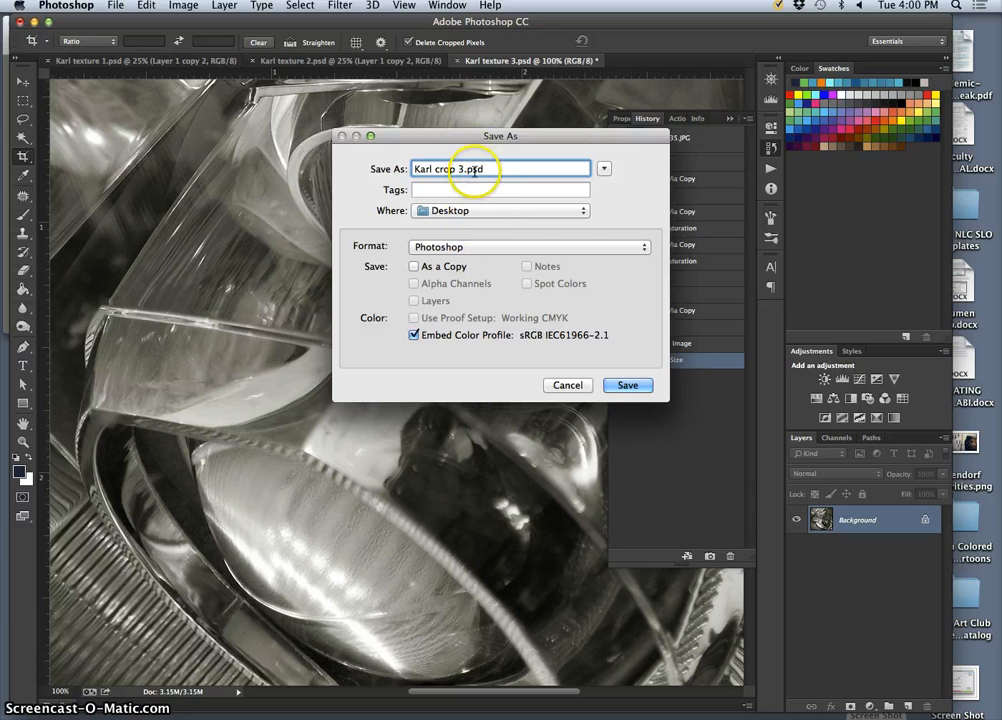
pyautogui.click(628, 385)
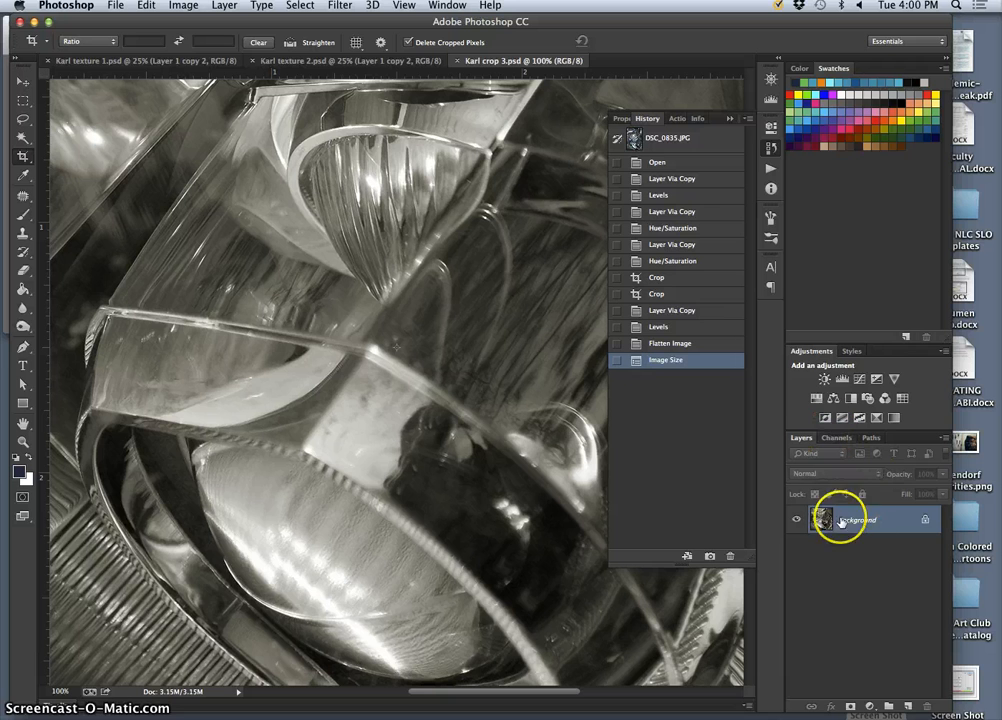
# - Switch to the texture 2 document and collapse the History panel to uncover the whole leaf photo
pyautogui.click(350, 60)
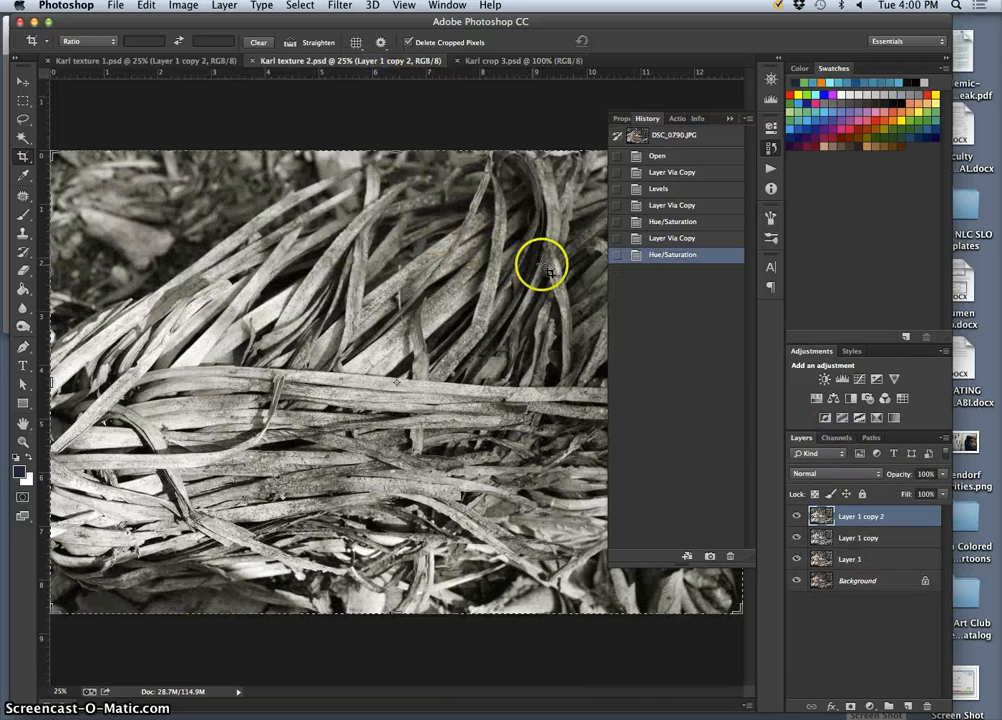
pyautogui.click(729, 118)
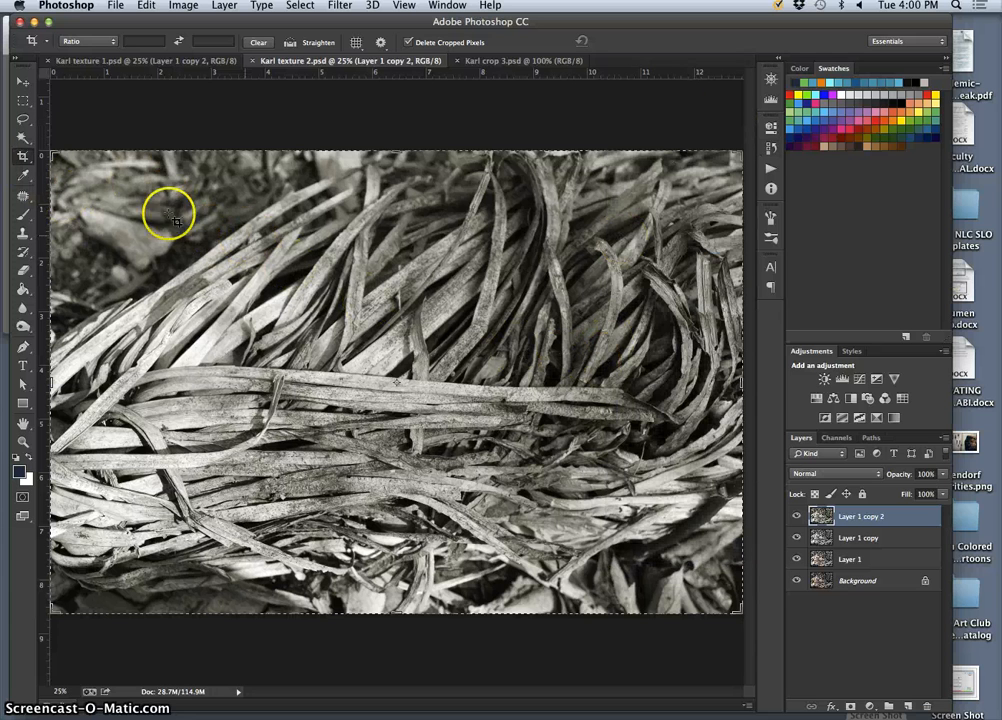
pyautogui.doubleClick(263, 211)
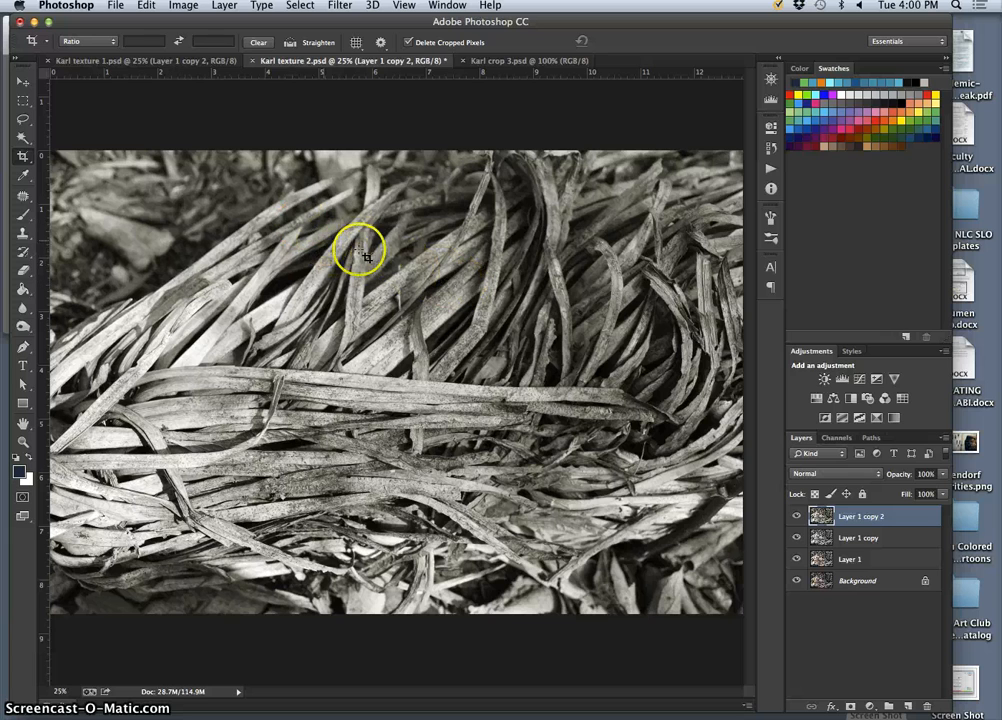
# - Examine the sharpness of the dried leaves at 100% view along the horizontal stalks, then return to the full image at 25%
pyautogui.press('super+plus')
pyautogui.press('super+plus')
pyautogui.press('super+plus')
pyautogui.press('super+plus')
pyautogui.press('super+plus')
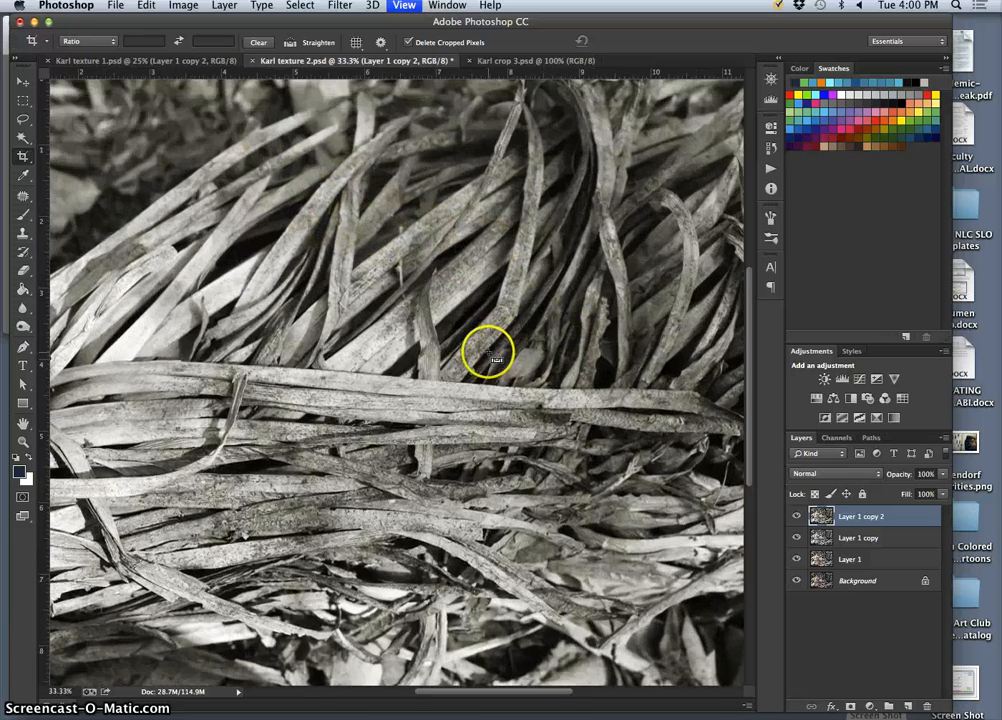
pyautogui.scroll(-5, 472, 339)
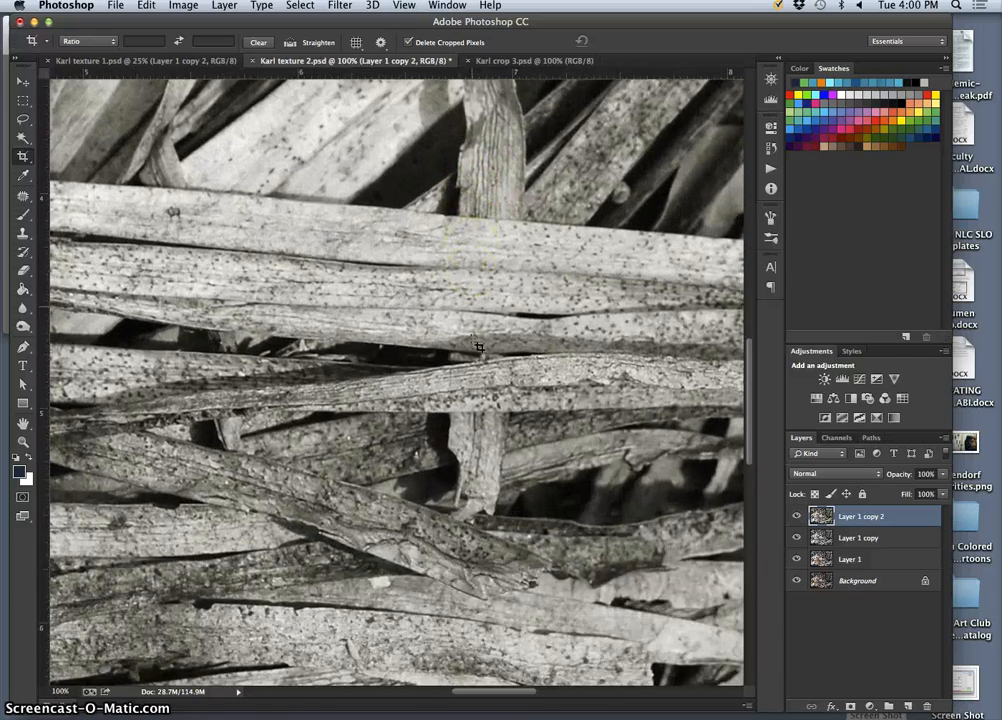
pyautogui.hscroll(-5, 472, 339)
pyautogui.hscroll(10, 479, 347)
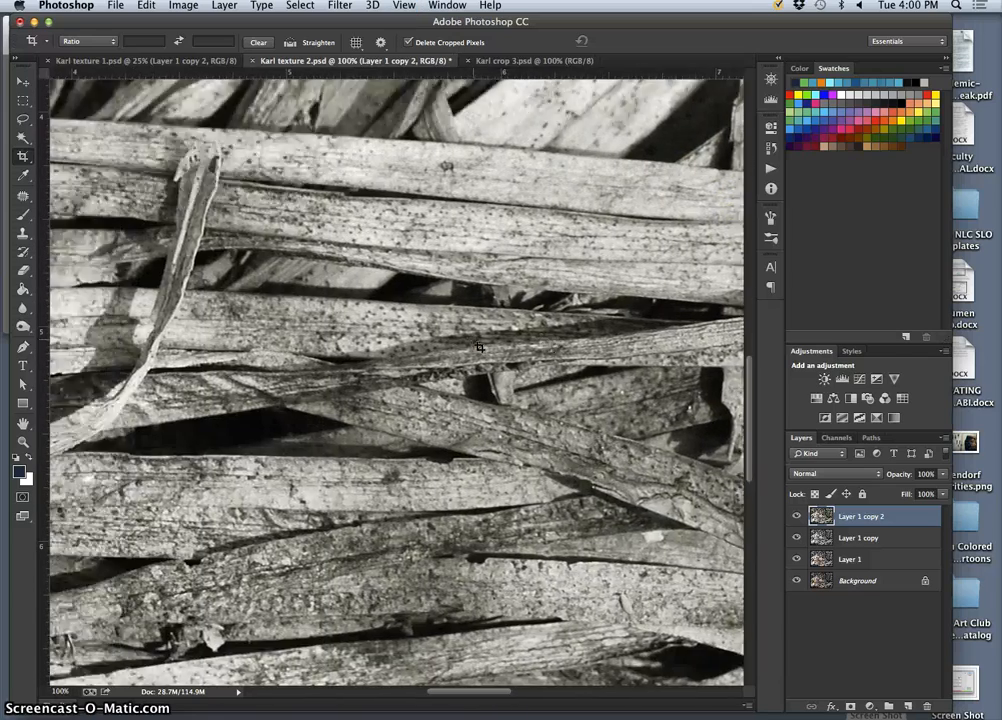
pyautogui.hscroll(10, 479, 347)
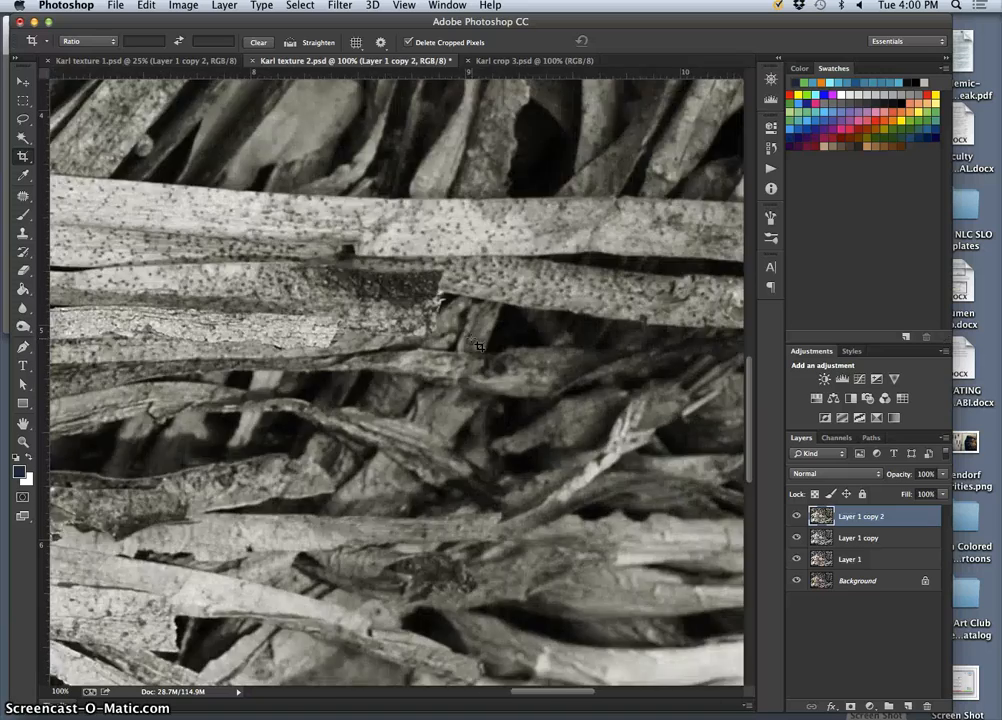
pyautogui.hscroll(-10, 479, 345)
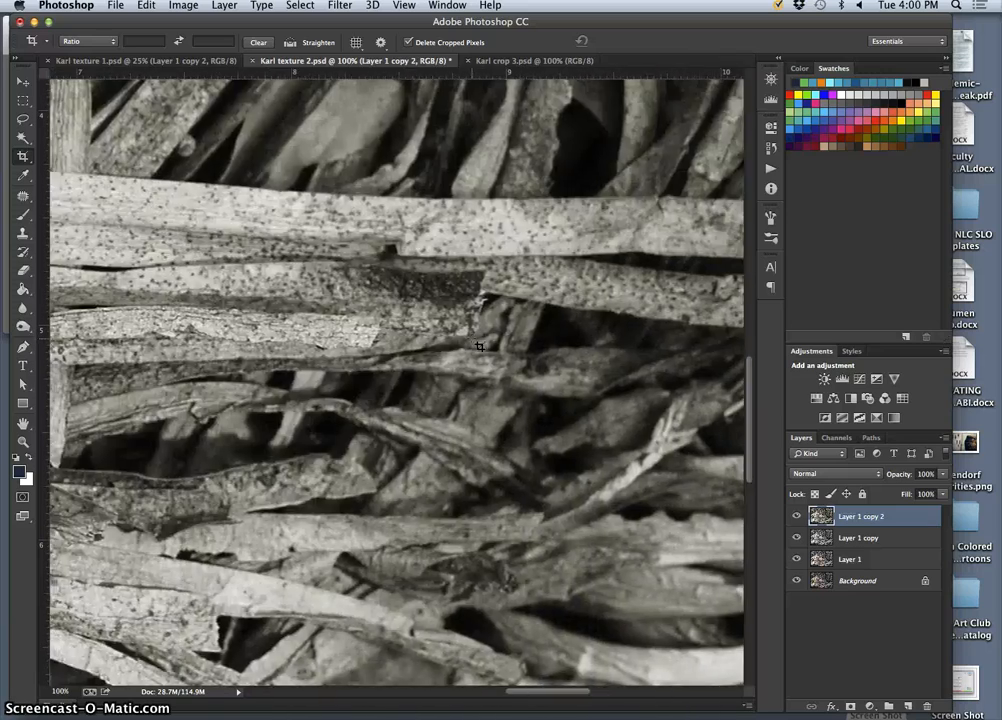
pyautogui.click(440, 287)
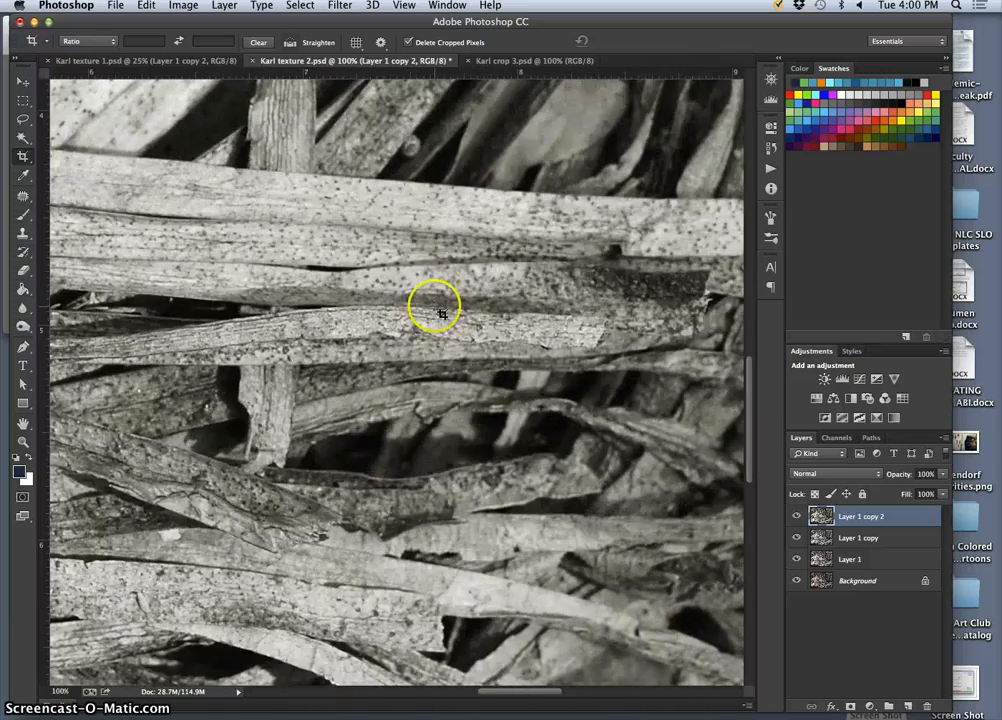
pyautogui.press('super+minus')
pyautogui.press('super+minus')
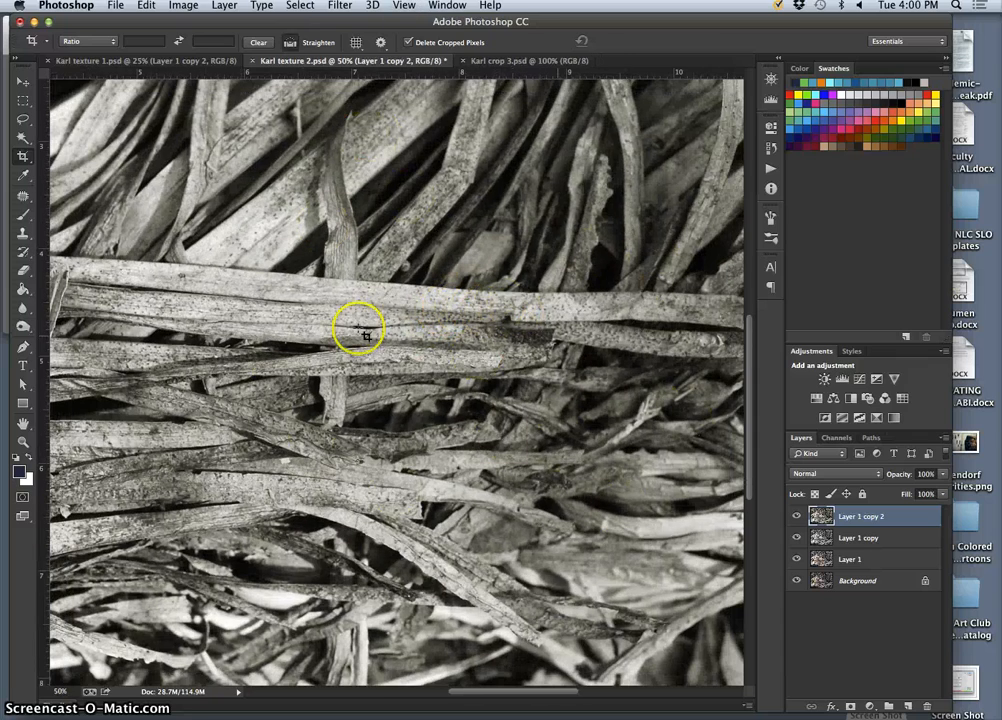
pyautogui.press('super+minus')
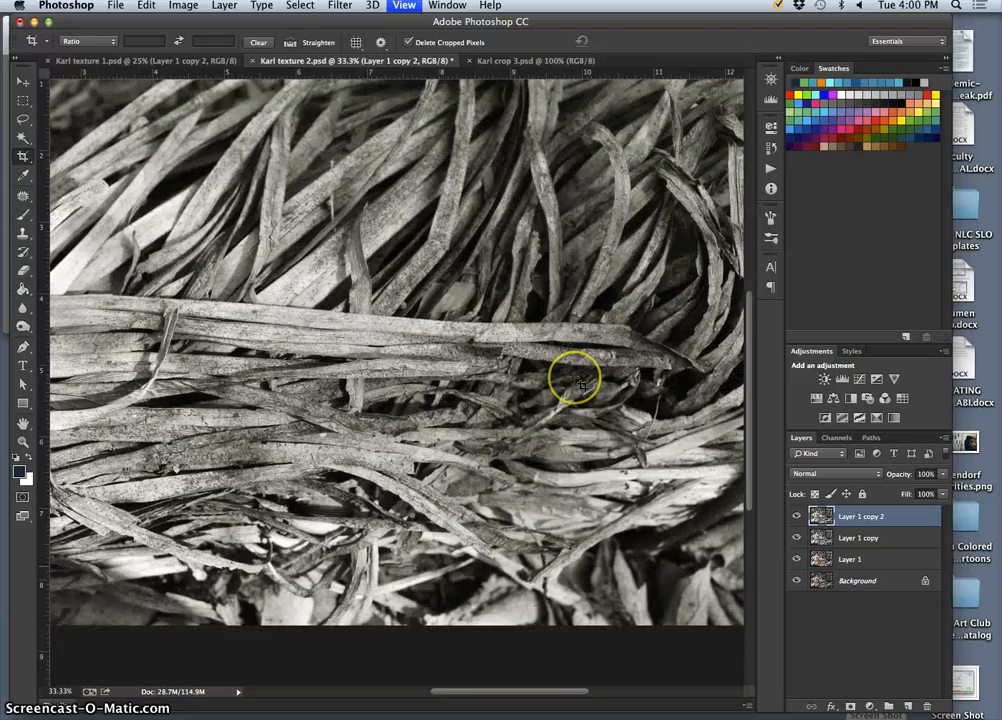
pyautogui.press('super+minus')
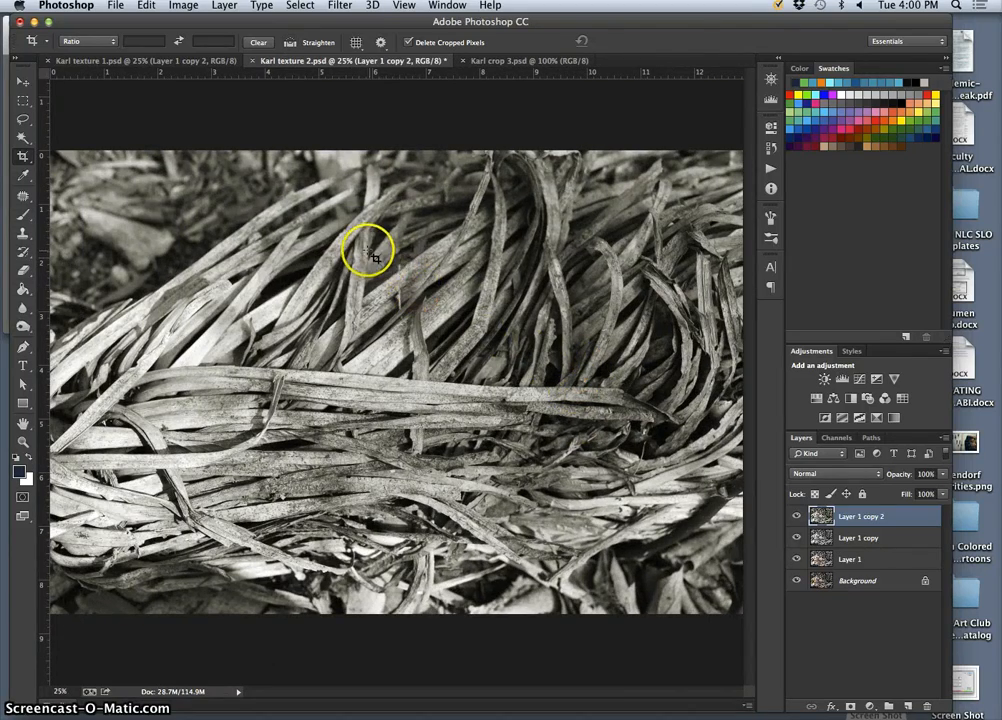
# - Frame a square crop around the curved leaves and the stalks' tip, and rotate the photo counterclockwise until the stalks run diagonally
pyautogui.moveTo(370, 250); pyautogui.dragTo(857, 613)
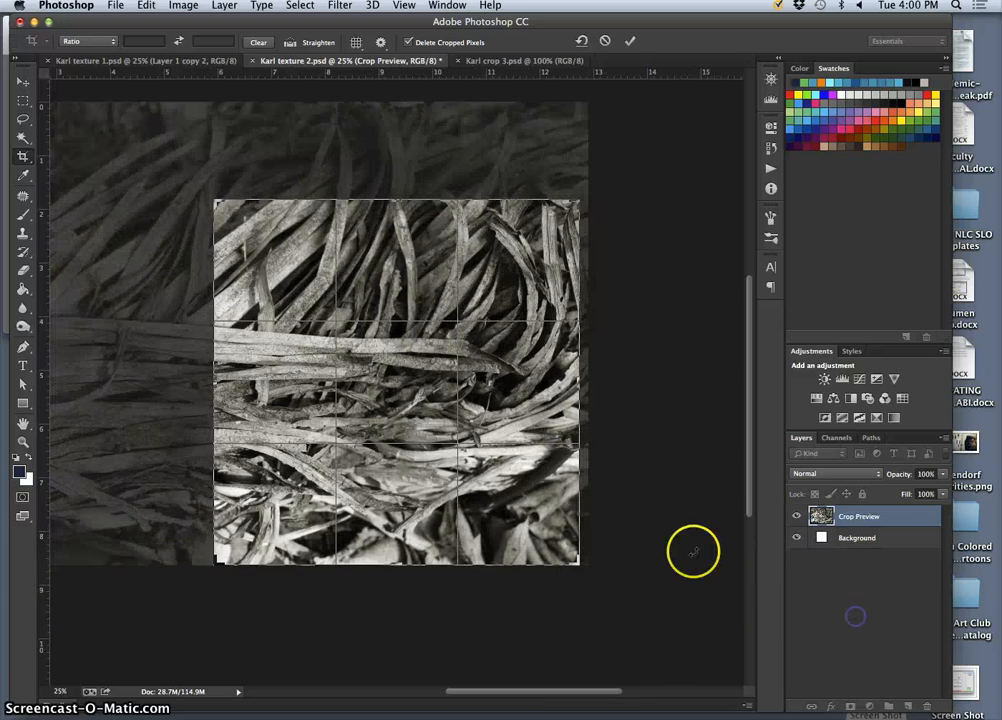
pyautogui.moveTo(511, 402); pyautogui.dragTo(503, 441)
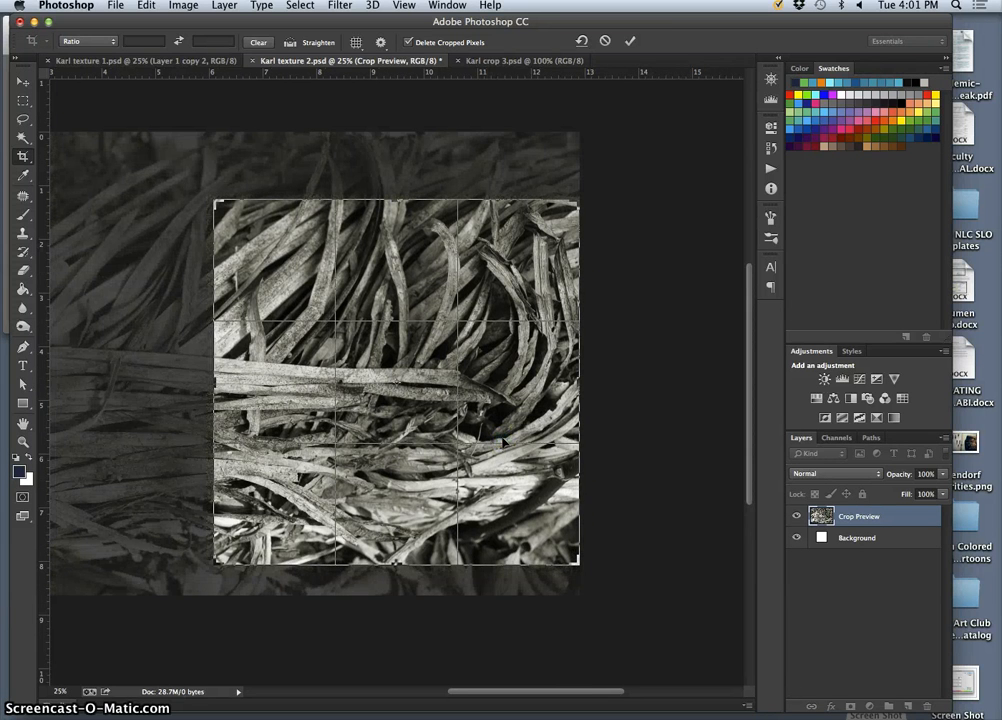
pyautogui.moveTo(586, 180); pyautogui.dragTo(530, 104)
pyautogui.moveTo(504, 362); pyautogui.dragTo(540, 377)
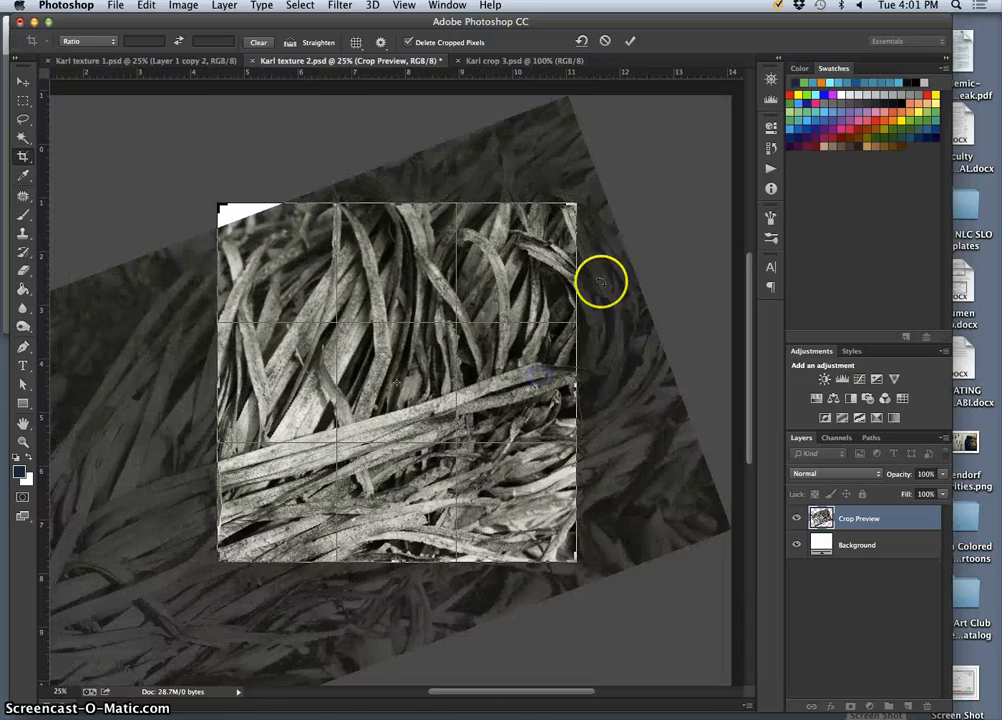
pyautogui.moveTo(613, 200); pyautogui.dragTo(579, 172)
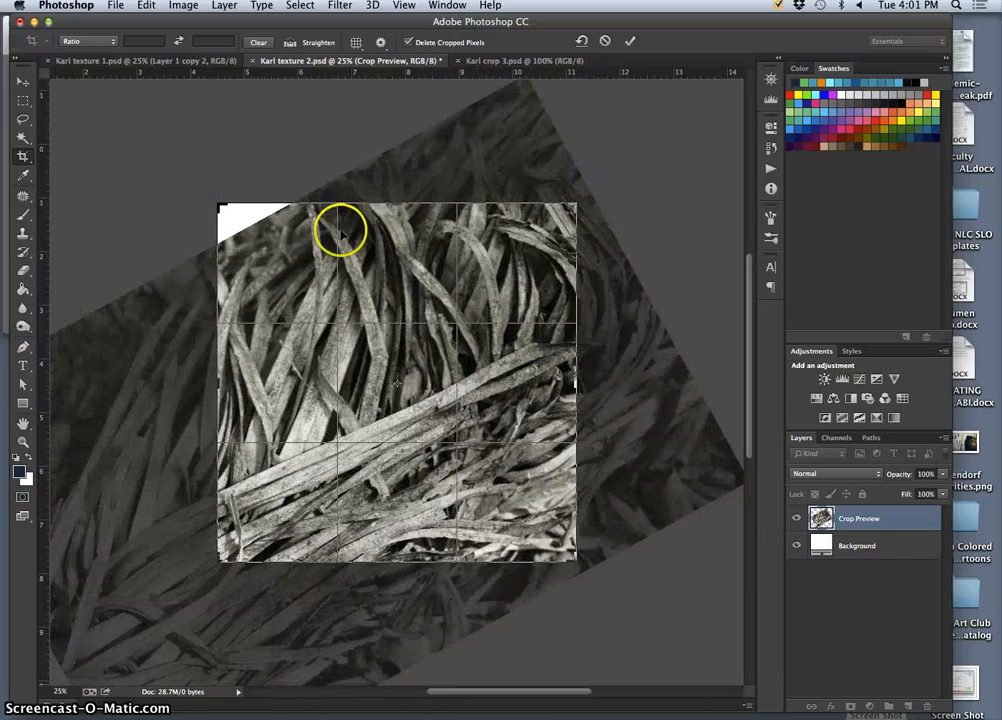
# - Adjust the square crop's size and shift the photo within it so that no blank corner falls inside the frame
pyautogui.moveTo(218, 204); pyautogui.dragTo(233, 219)
pyautogui.moveTo(560, 226)
pyautogui.mouseDown()
pyautogui.moveTo(568, 206)
pyautogui.moveTo(550, 212)
pyautogui.mouseUp()
pyautogui.moveTo(425, 267); pyautogui.dragTo(403, 283)
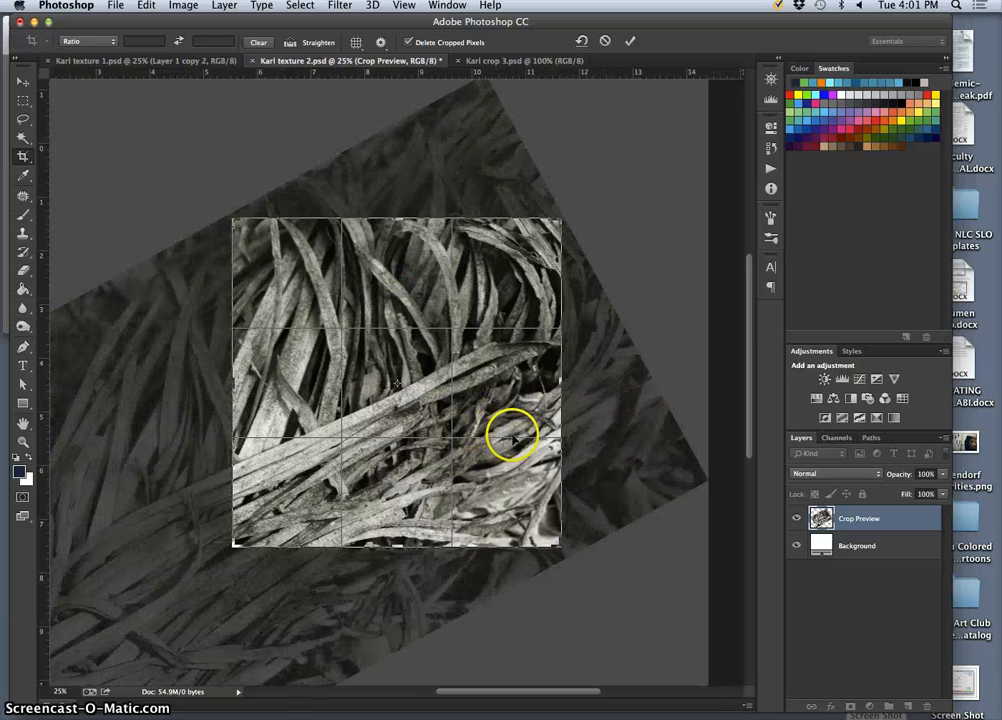
pyautogui.scroll(-3, 478, 437)
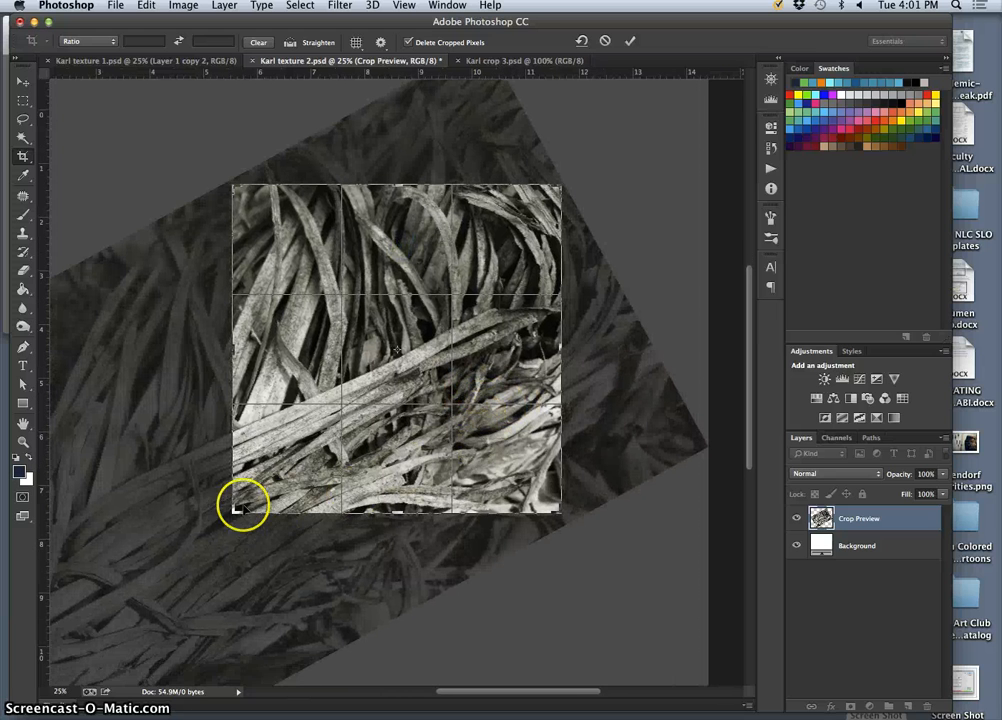
pyautogui.moveTo(232, 510)
pyautogui.mouseDown()
pyautogui.moveTo(213, 526)
pyautogui.moveTo(228, 521)
pyautogui.mouseUp()
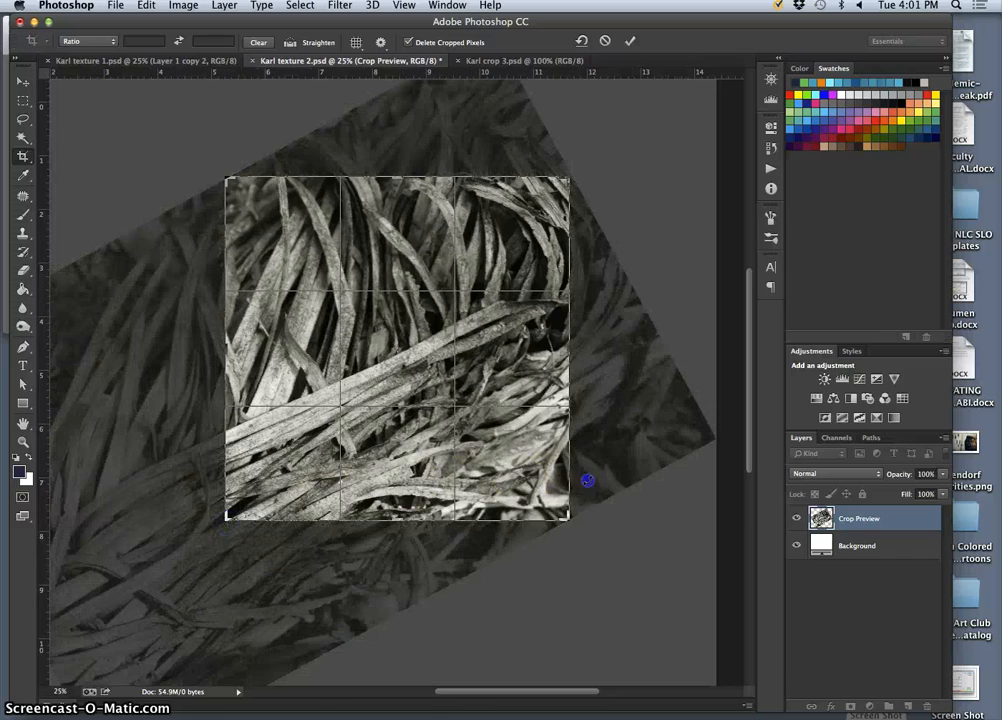
# - Reduce the photo's tilt to a gentle upward slope of the stalks, refit the square crop around them and apply it
pyautogui.moveTo(587, 481); pyautogui.dragTo(574, 527)
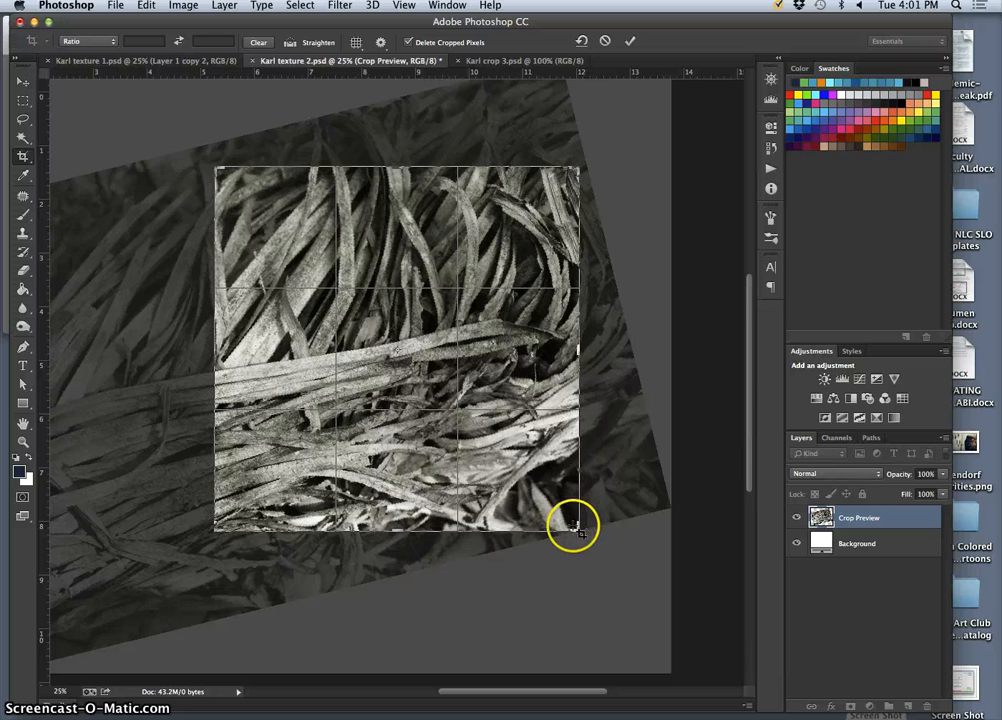
pyautogui.moveTo(577, 527); pyautogui.dragTo(548, 498)
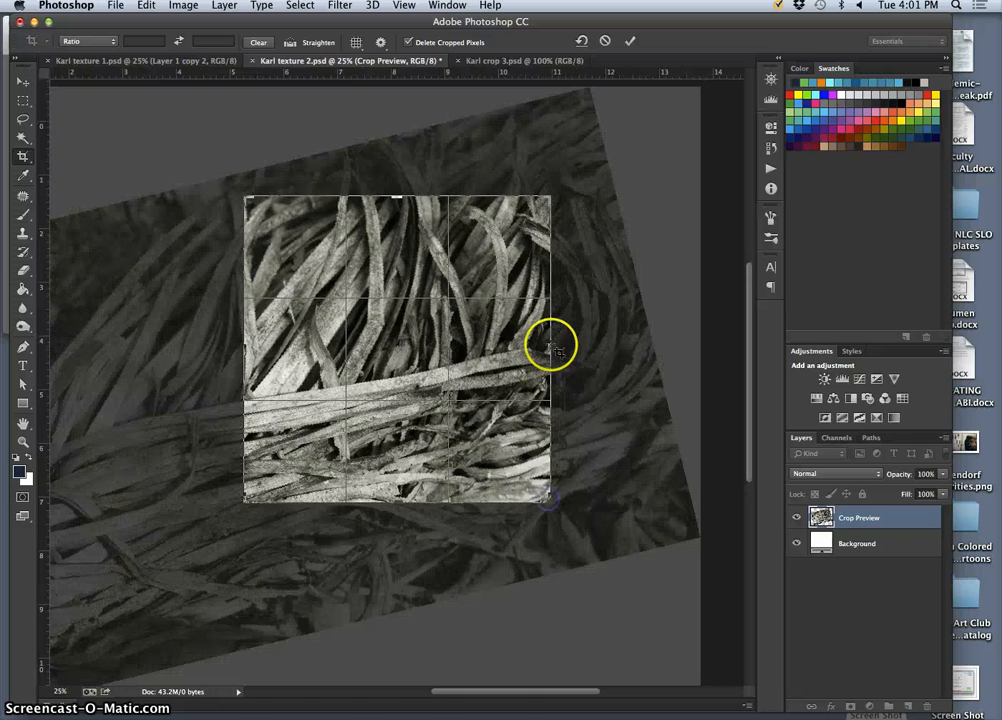
pyautogui.moveTo(543, 195); pyautogui.dragTo(561, 185)
pyautogui.moveTo(481, 251)
pyautogui.mouseDown()
pyautogui.moveTo(476, 235)
pyautogui.moveTo(466, 237)
pyautogui.mouseUp()
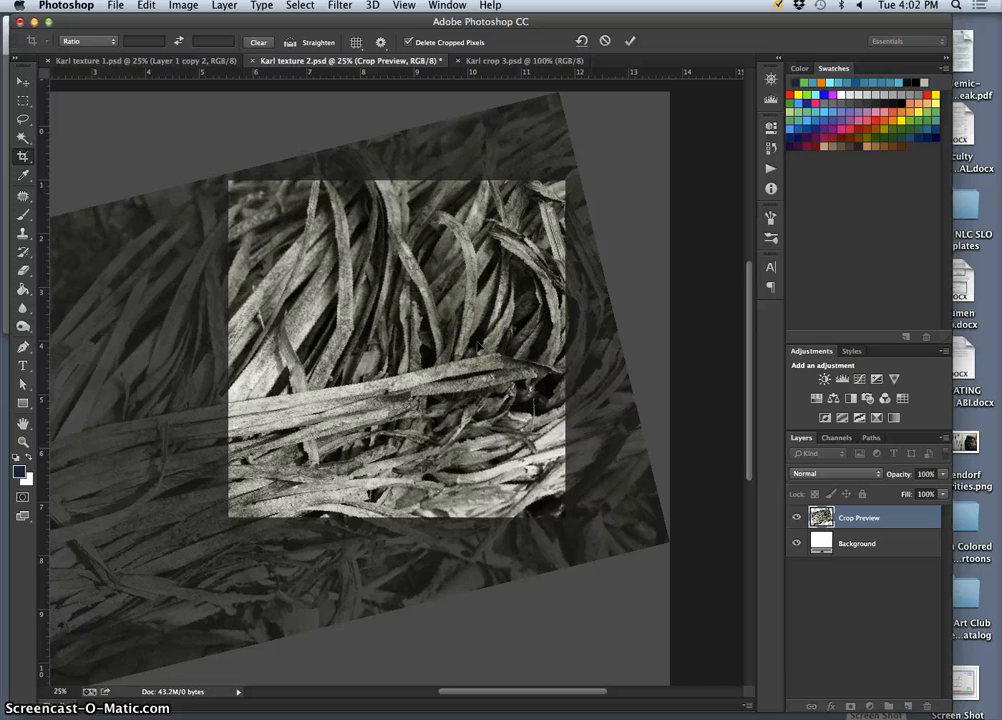
pyautogui.press('Return')
# - Inspect the cropped leaf image's detail at 100% view, from the central stalks to its lower-left corner
pyautogui.press('super+equal')
pyautogui.press('super+equal')
pyautogui.press('super+equal')
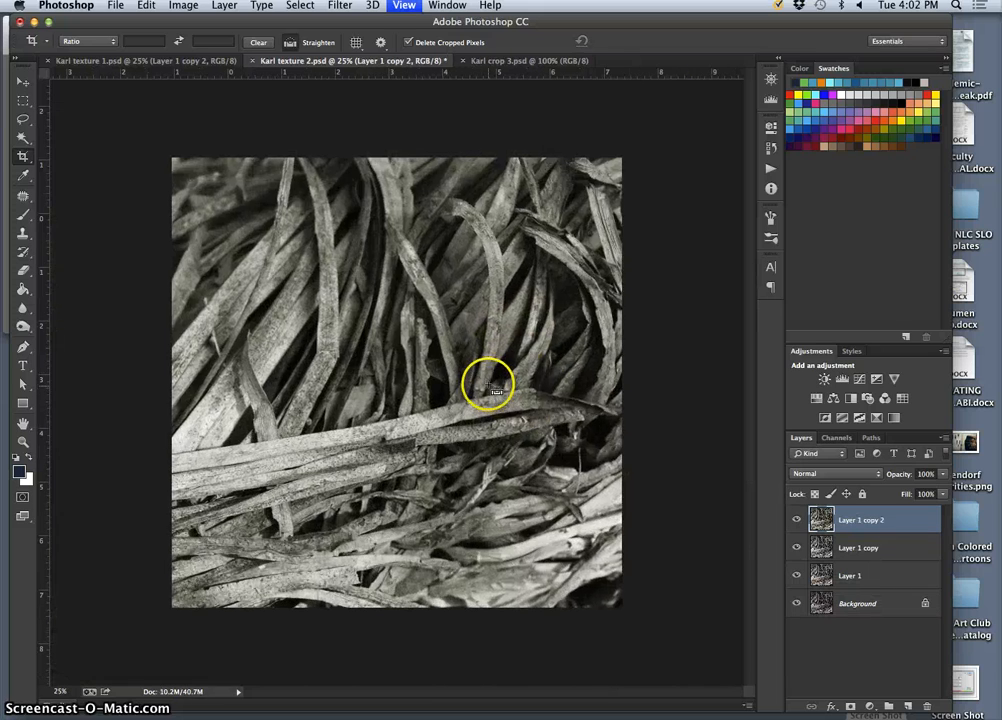
pyautogui.press('super+equal')
pyautogui.press('super+equal')
pyautogui.press('super+minus')
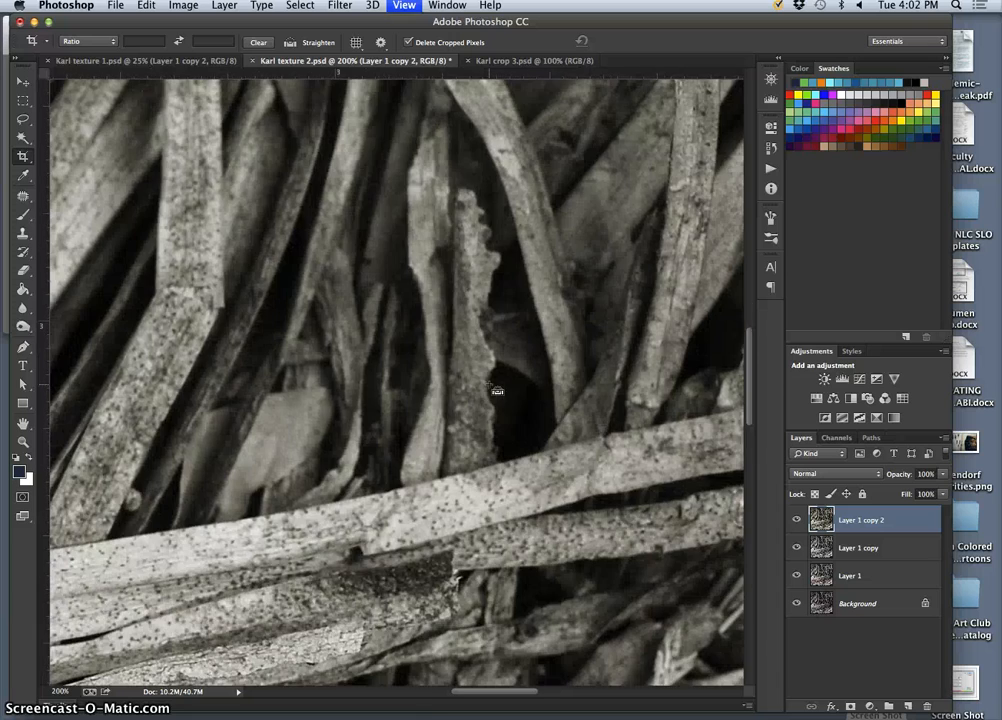
pyautogui.scroll(-4, 345, 540)
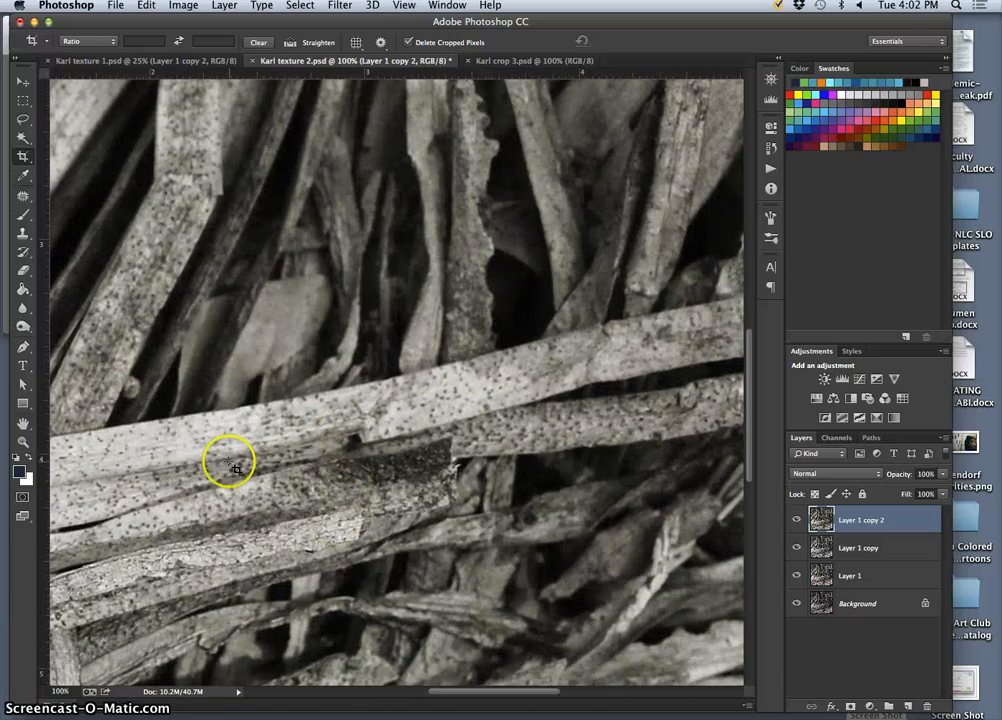
pyautogui.scroll(-2, 270, 512)
pyautogui.hscroll(-4, 252, 497)
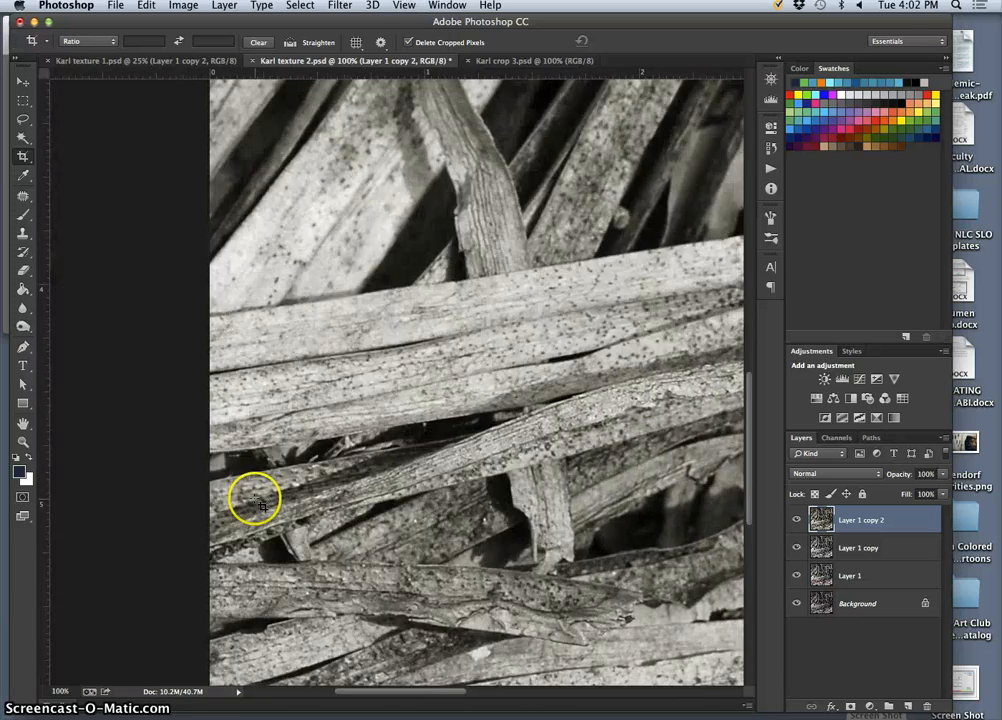
pyautogui.scroll(-5, 320, 465)
pyautogui.scroll(3, 420, 276)
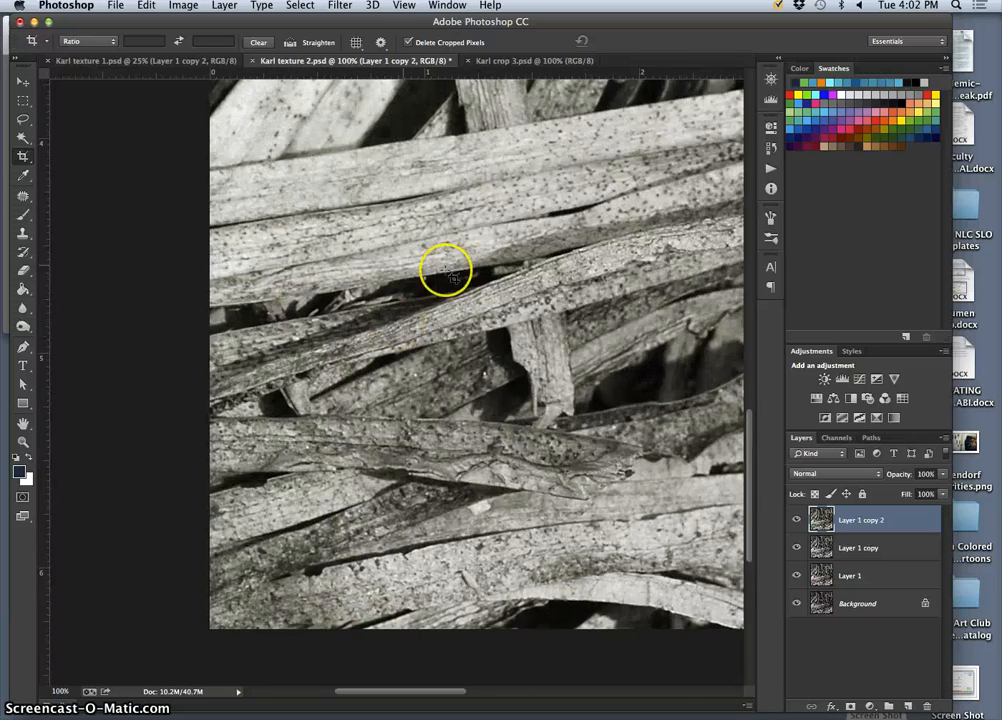
# - Compare the whole cropped leaf image's tones with the finished crop 3 image, viewed at 50%
pyautogui.scroll(-4, 617, 387)
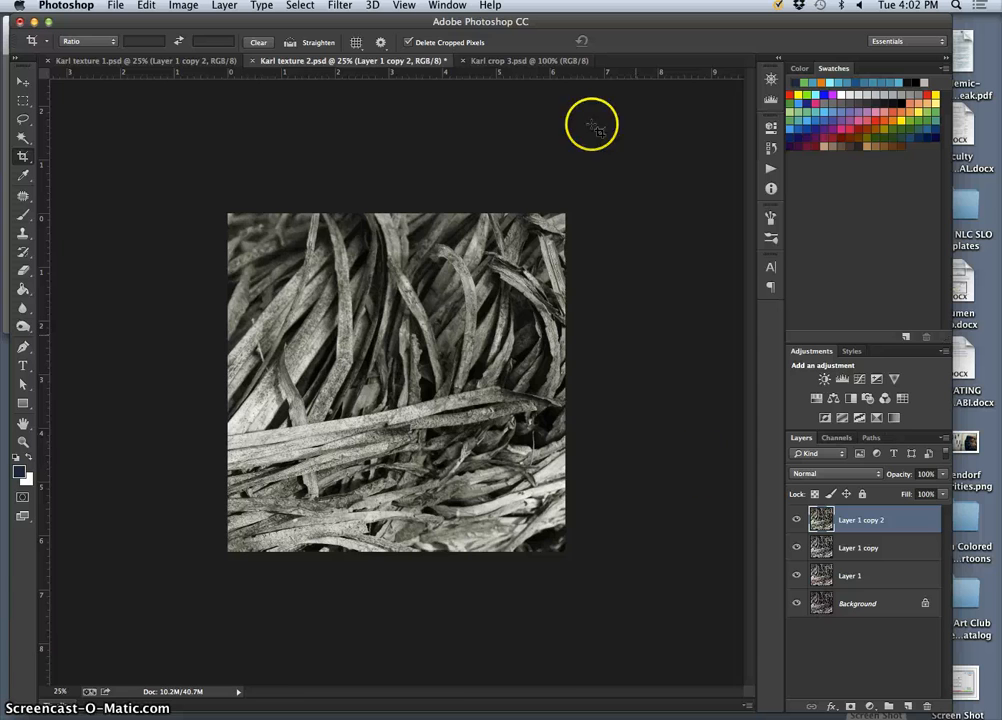
pyautogui.click(530, 62)
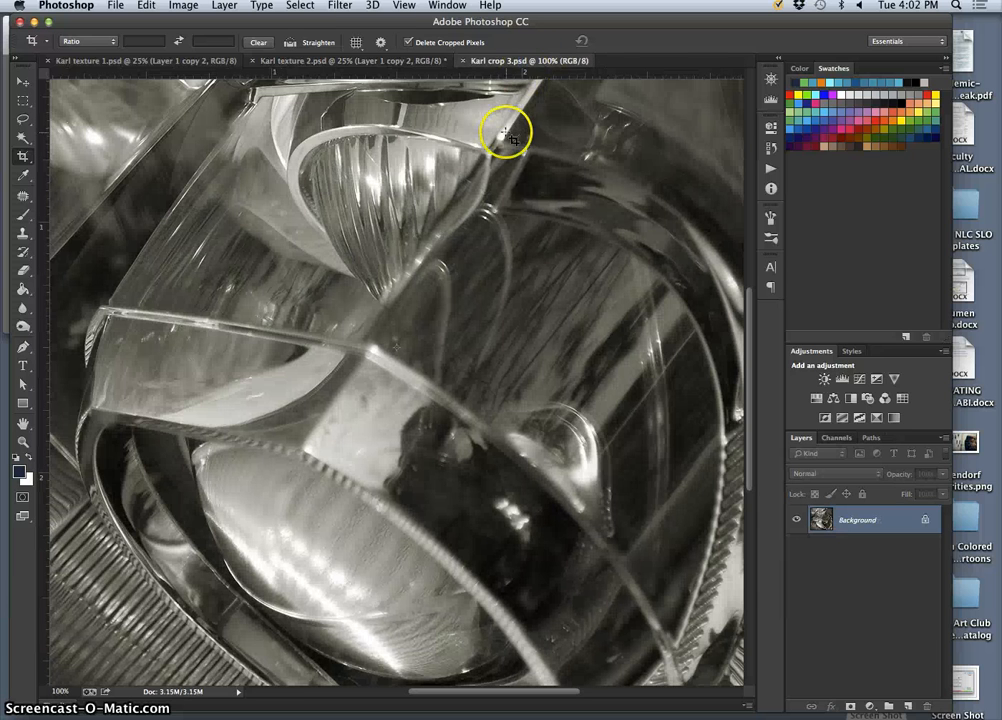
pyautogui.press('super+minus')
pyautogui.press('super+minus')
pyautogui.click(403, 63)
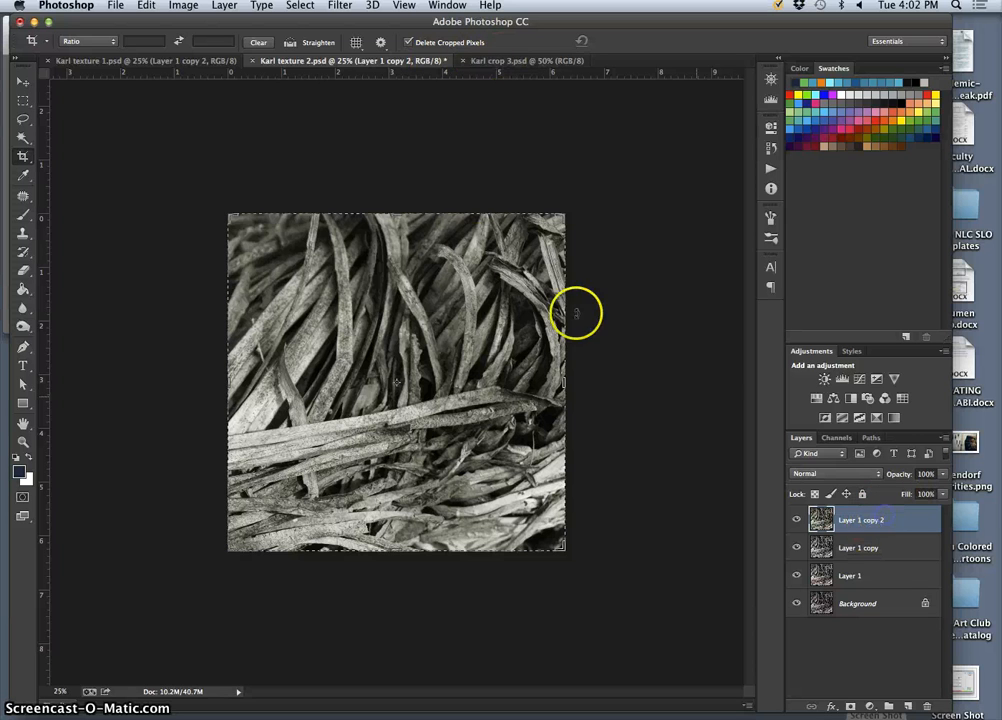
# - Duplicate the leaf image's top layer and apply Levels to the copy with midtones 0.94 and white input 245
pyautogui.press('super+j')
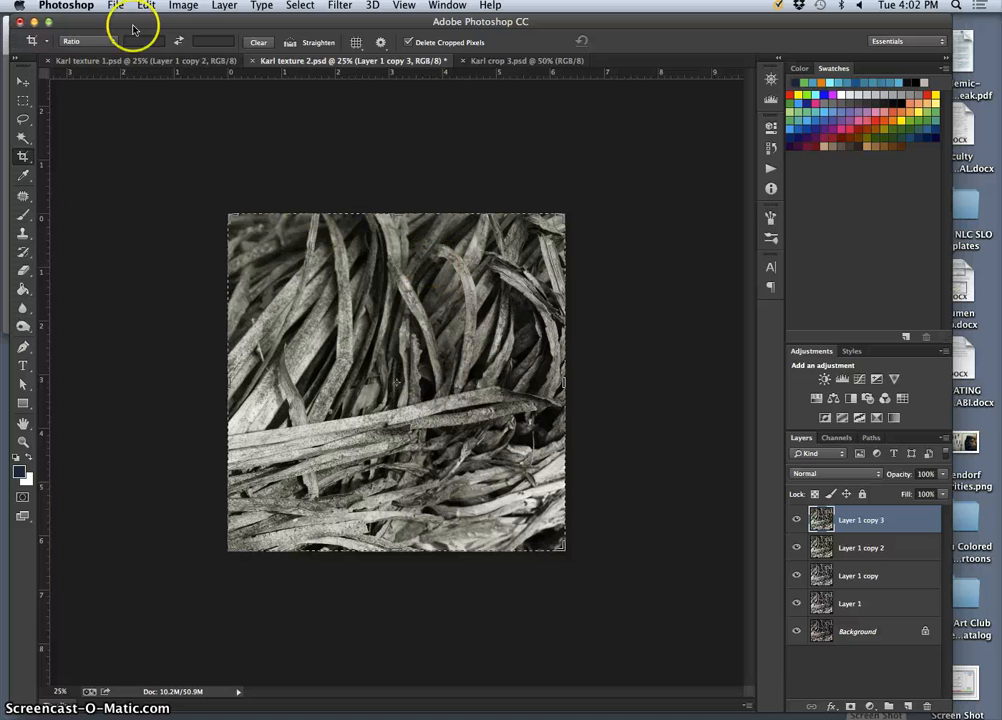
pyautogui.click(181, 5)
pyautogui.moveTo(224, 42)
pyautogui.click(340, 60)
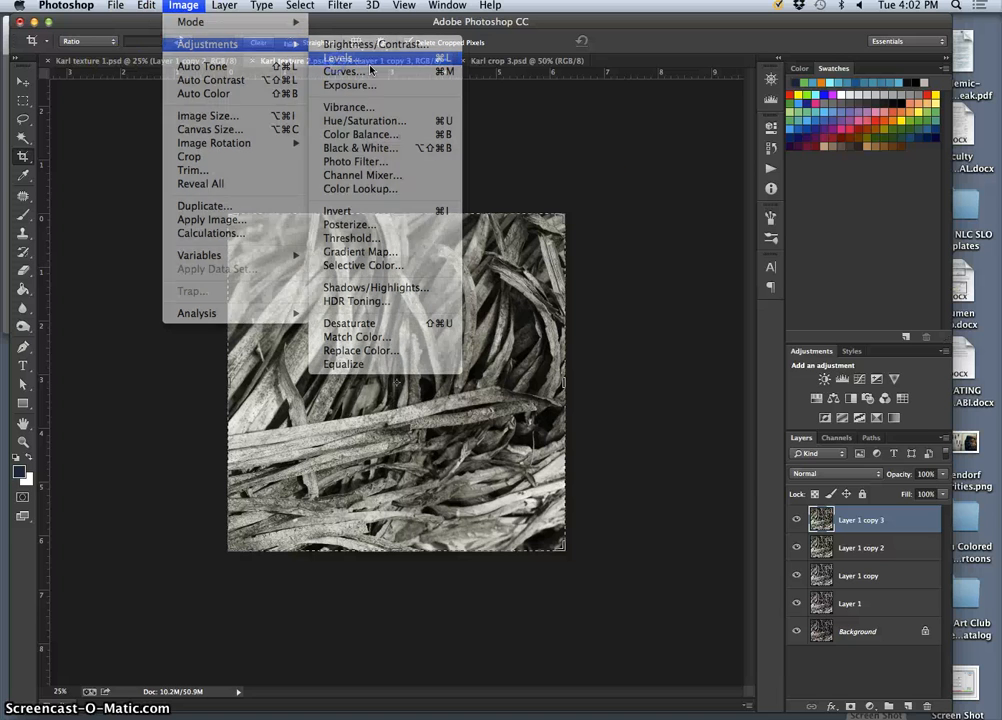
pyautogui.moveTo(830, 333); pyautogui.dragTo(822, 335)
pyautogui.moveTo(735, 333); pyautogui.dragTo(747, 332)
pyautogui.moveTo(648, 333); pyautogui.dragTo(645, 334)
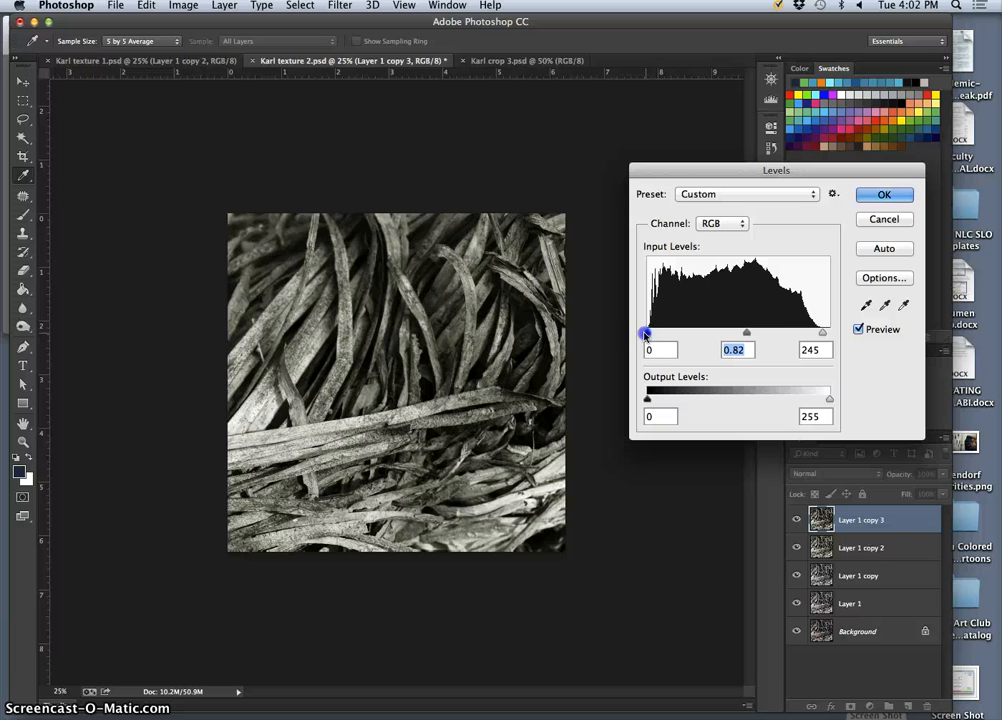
pyautogui.moveTo(746, 333)
pyautogui.mouseDown()
pyautogui.moveTo(729, 333)
pyautogui.moveTo(738, 331)
pyautogui.mouseUp()
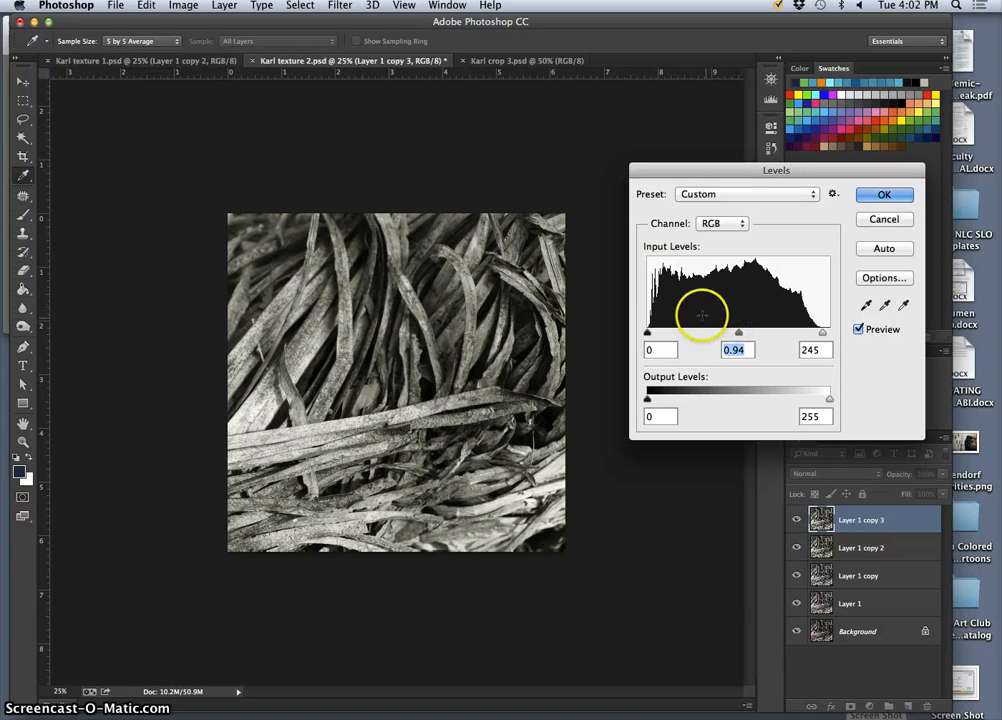
pyautogui.click(882, 194)
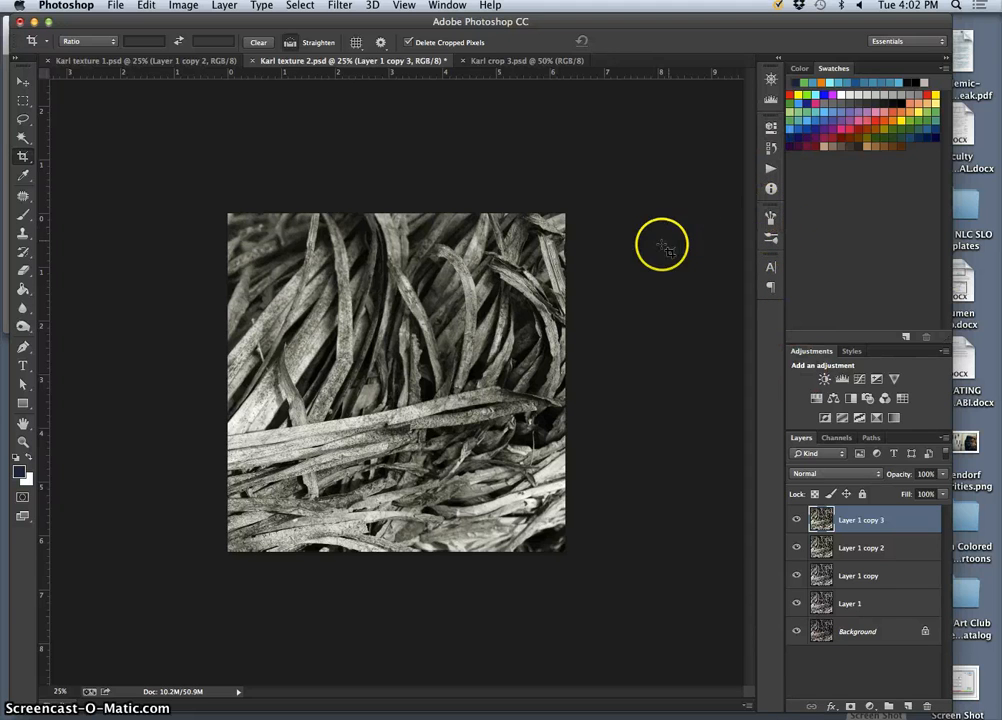
# - Compare the leaf image before and after the latest Levels adjustment by stepping back and forth in its history, keeping the adjusted version
pyautogui.press('super+z')
pyautogui.press('super+z')
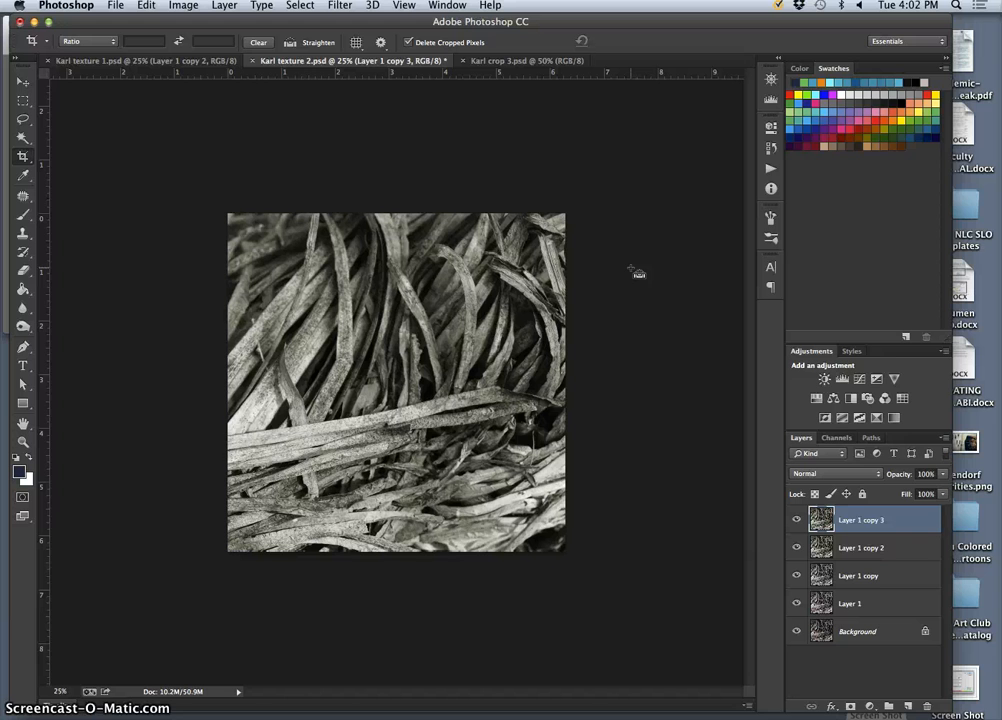
pyautogui.click(770, 148)
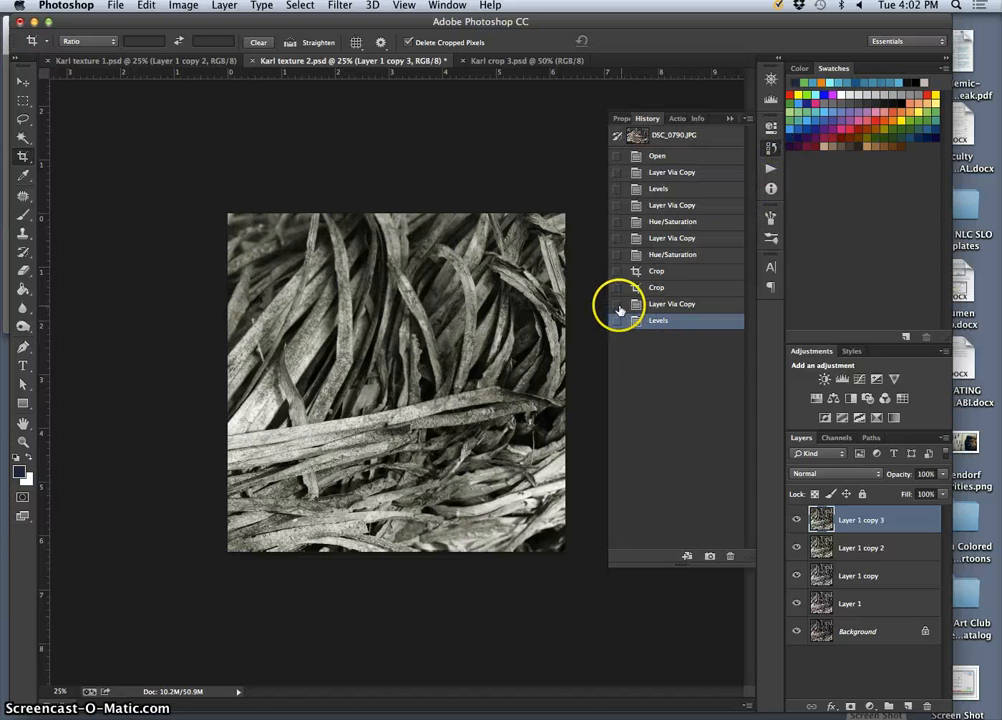
pyautogui.click(617, 305)
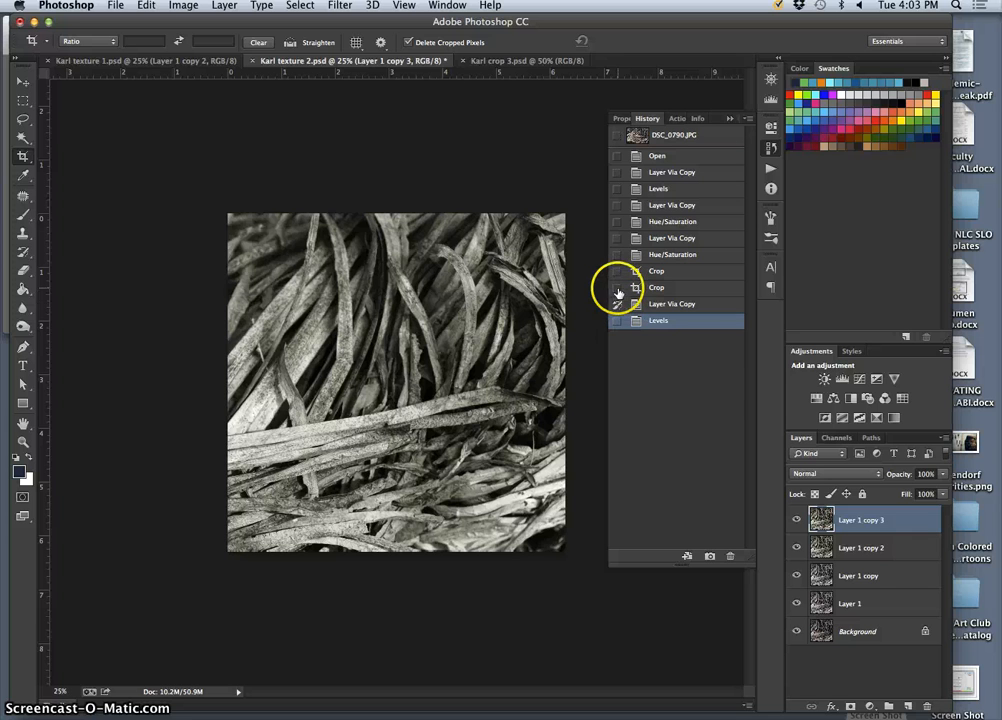
pyautogui.click(652, 305)
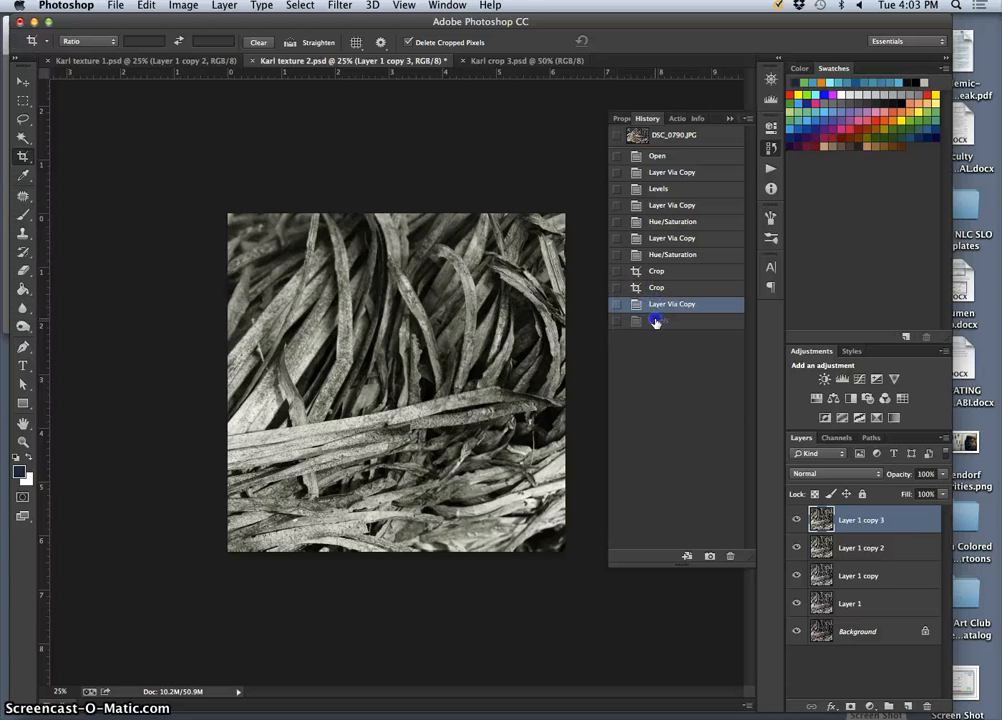
pyautogui.click(655, 321)
pyautogui.click(656, 305)
pyautogui.click(657, 320)
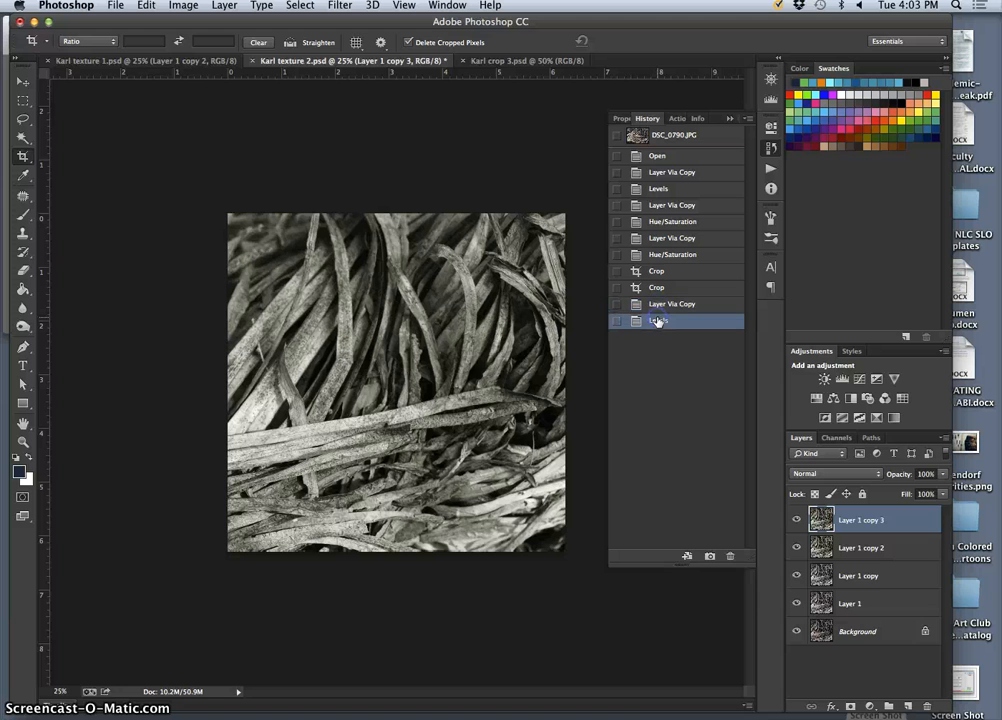
# - Apply the crop at the leaf image's full frame and flatten all its layers into the background
pyautogui.click(596, 466)
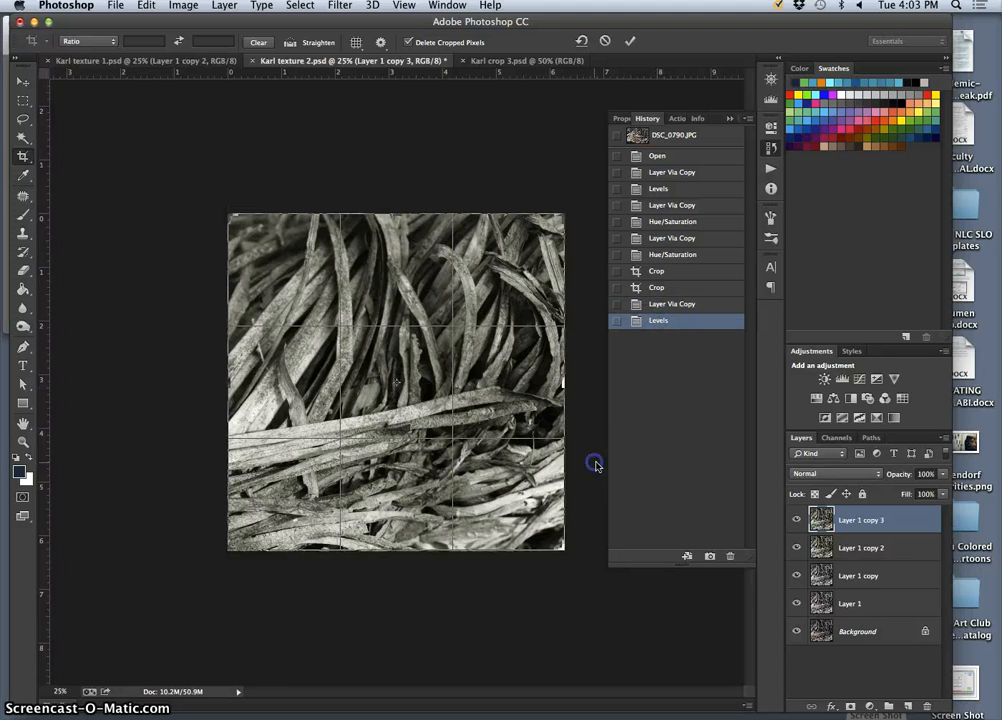
pyautogui.press('Return')
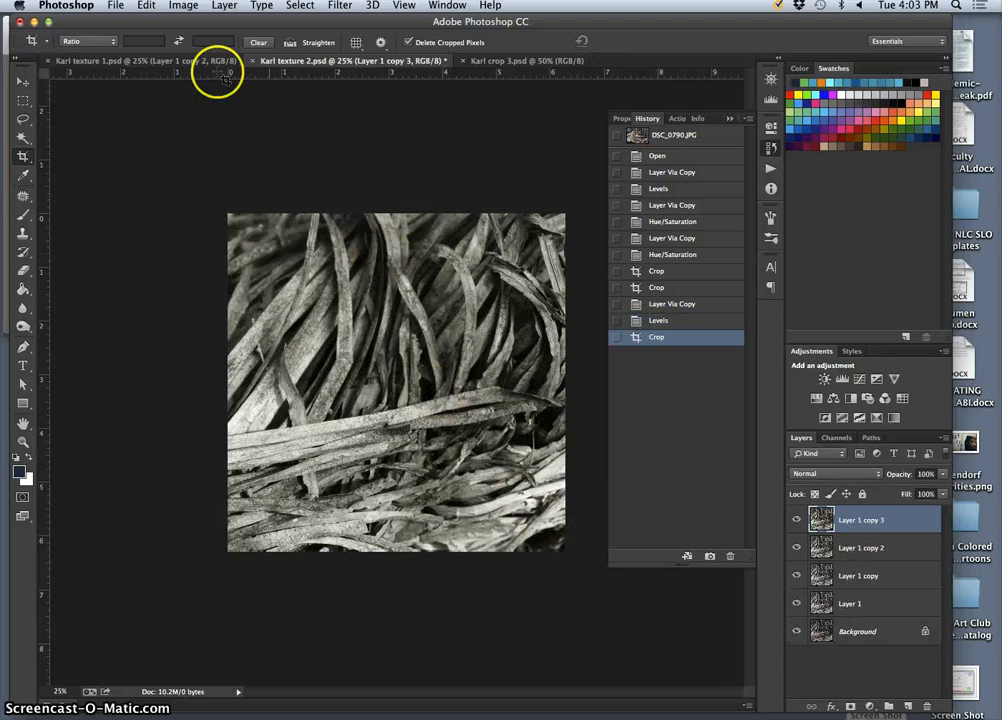
pyautogui.click(224, 5)
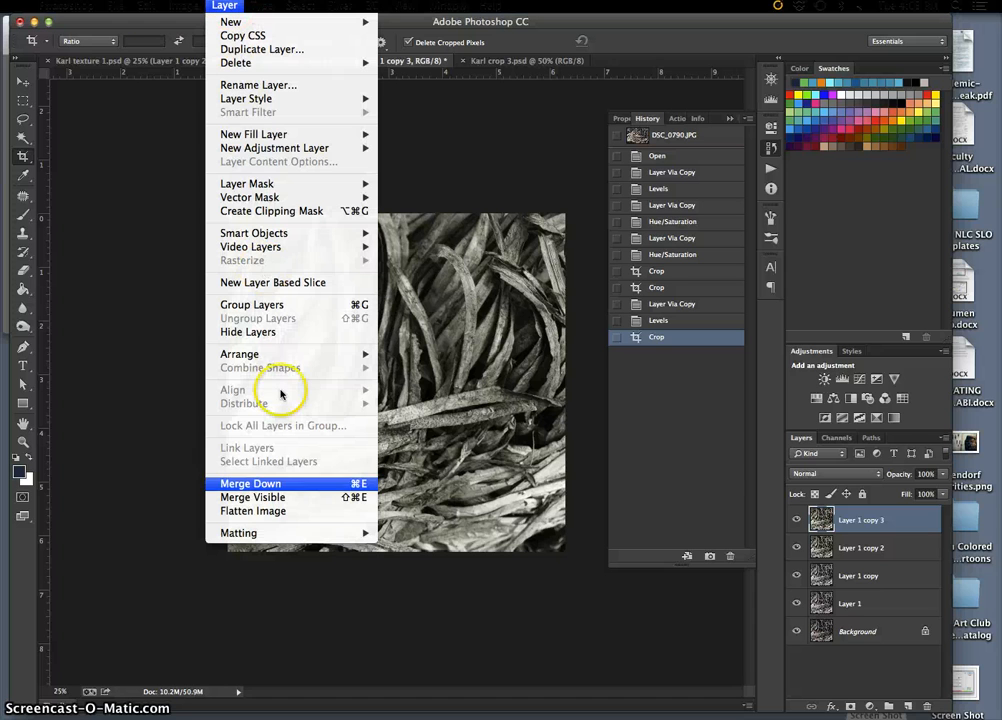
pyautogui.click(280, 508)
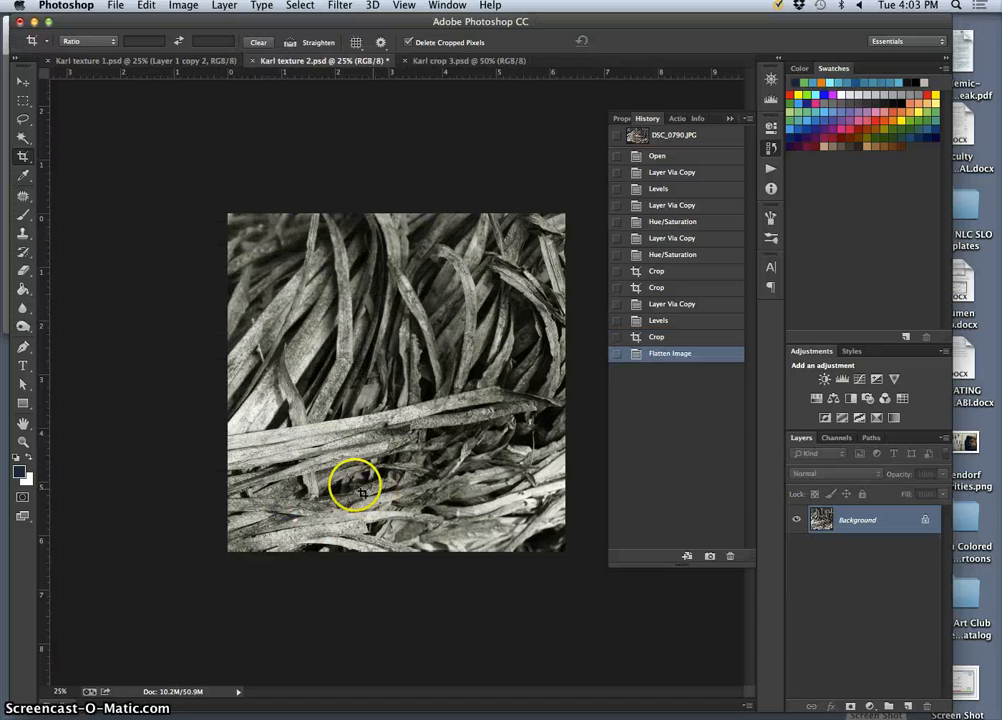